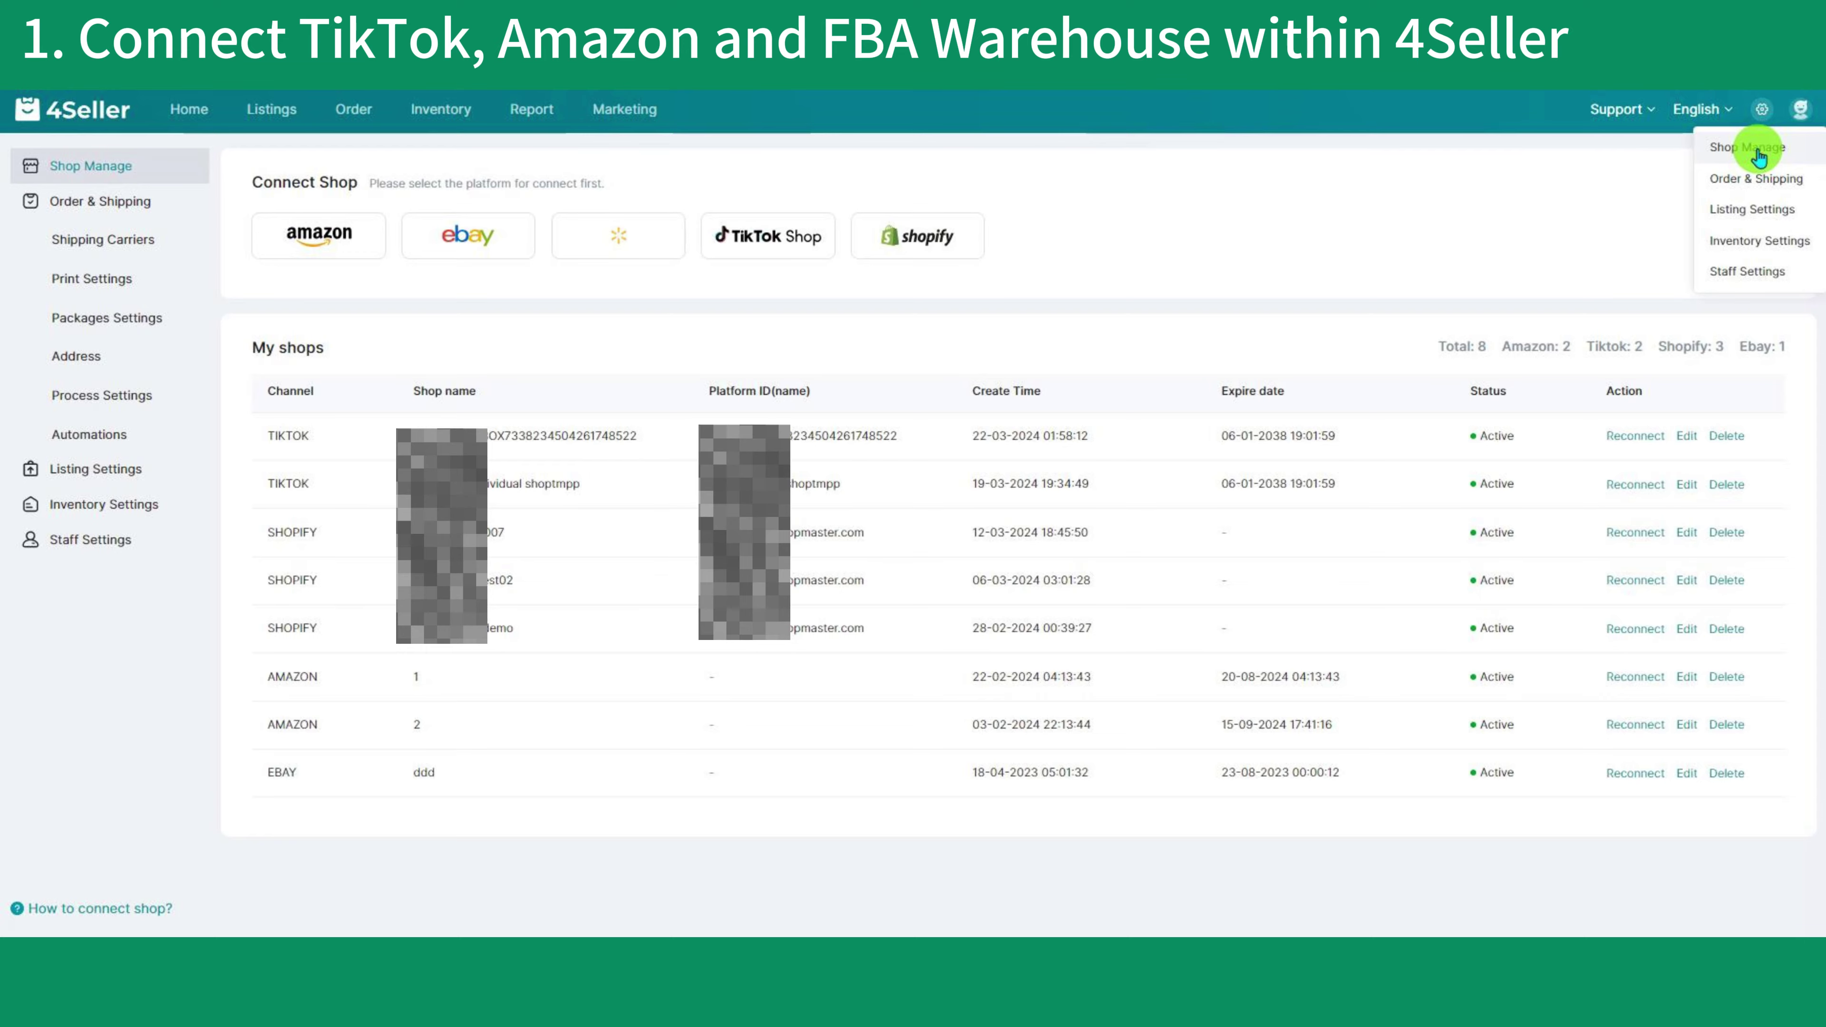
- Start connecting a TikTok Shop with the custom name test, and choose the region under the North America seller account type
click(811, 240)
click(1386, 271)
click(1459, 262)
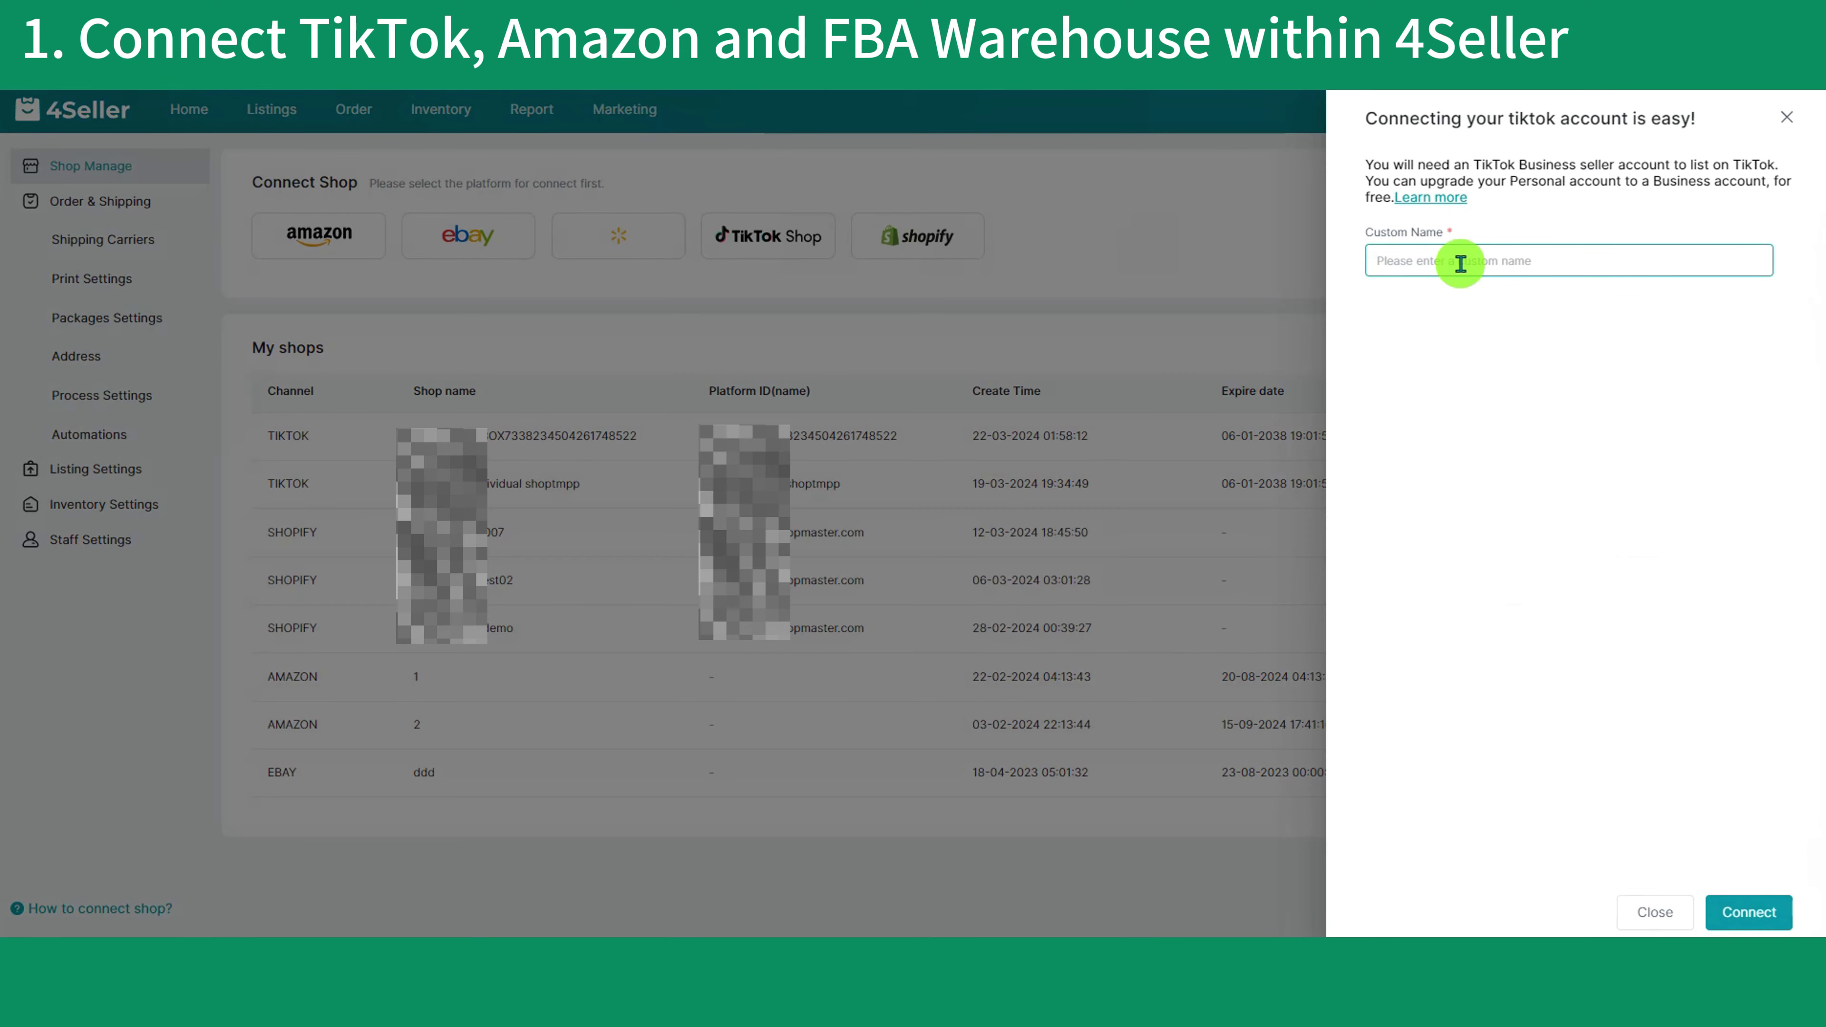
text(test)
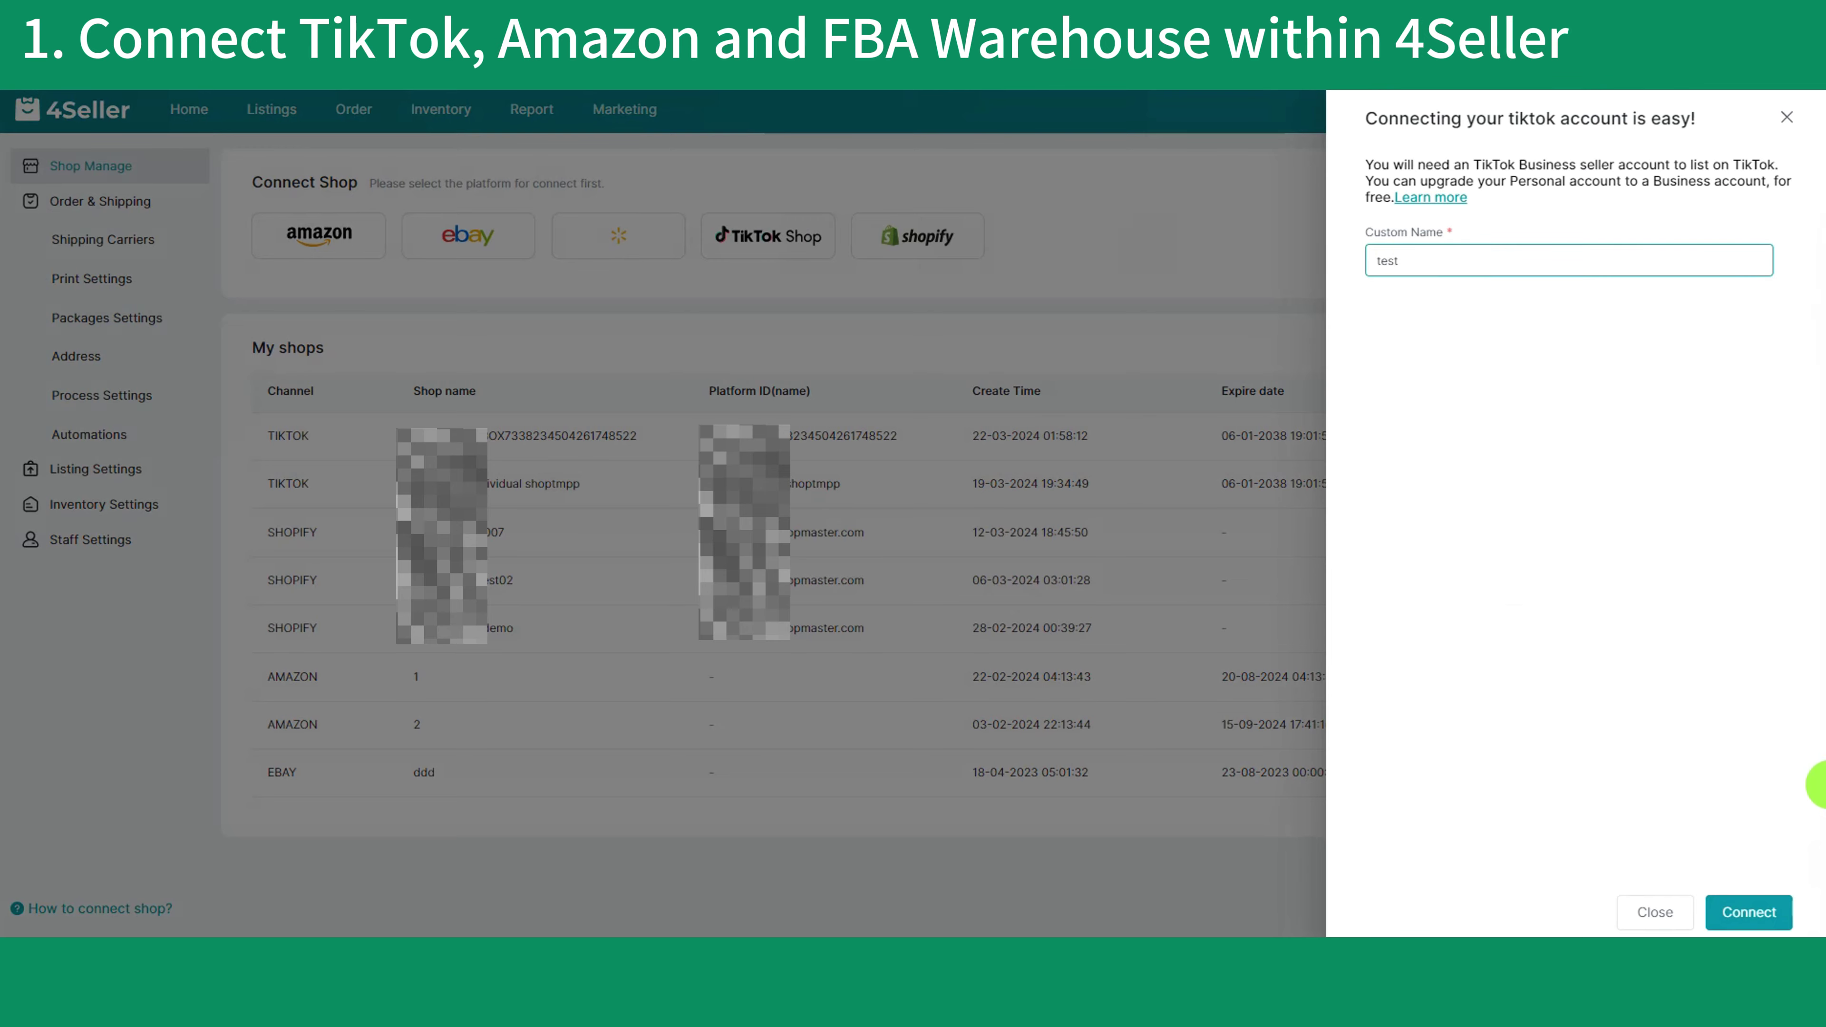
click(1748, 905)
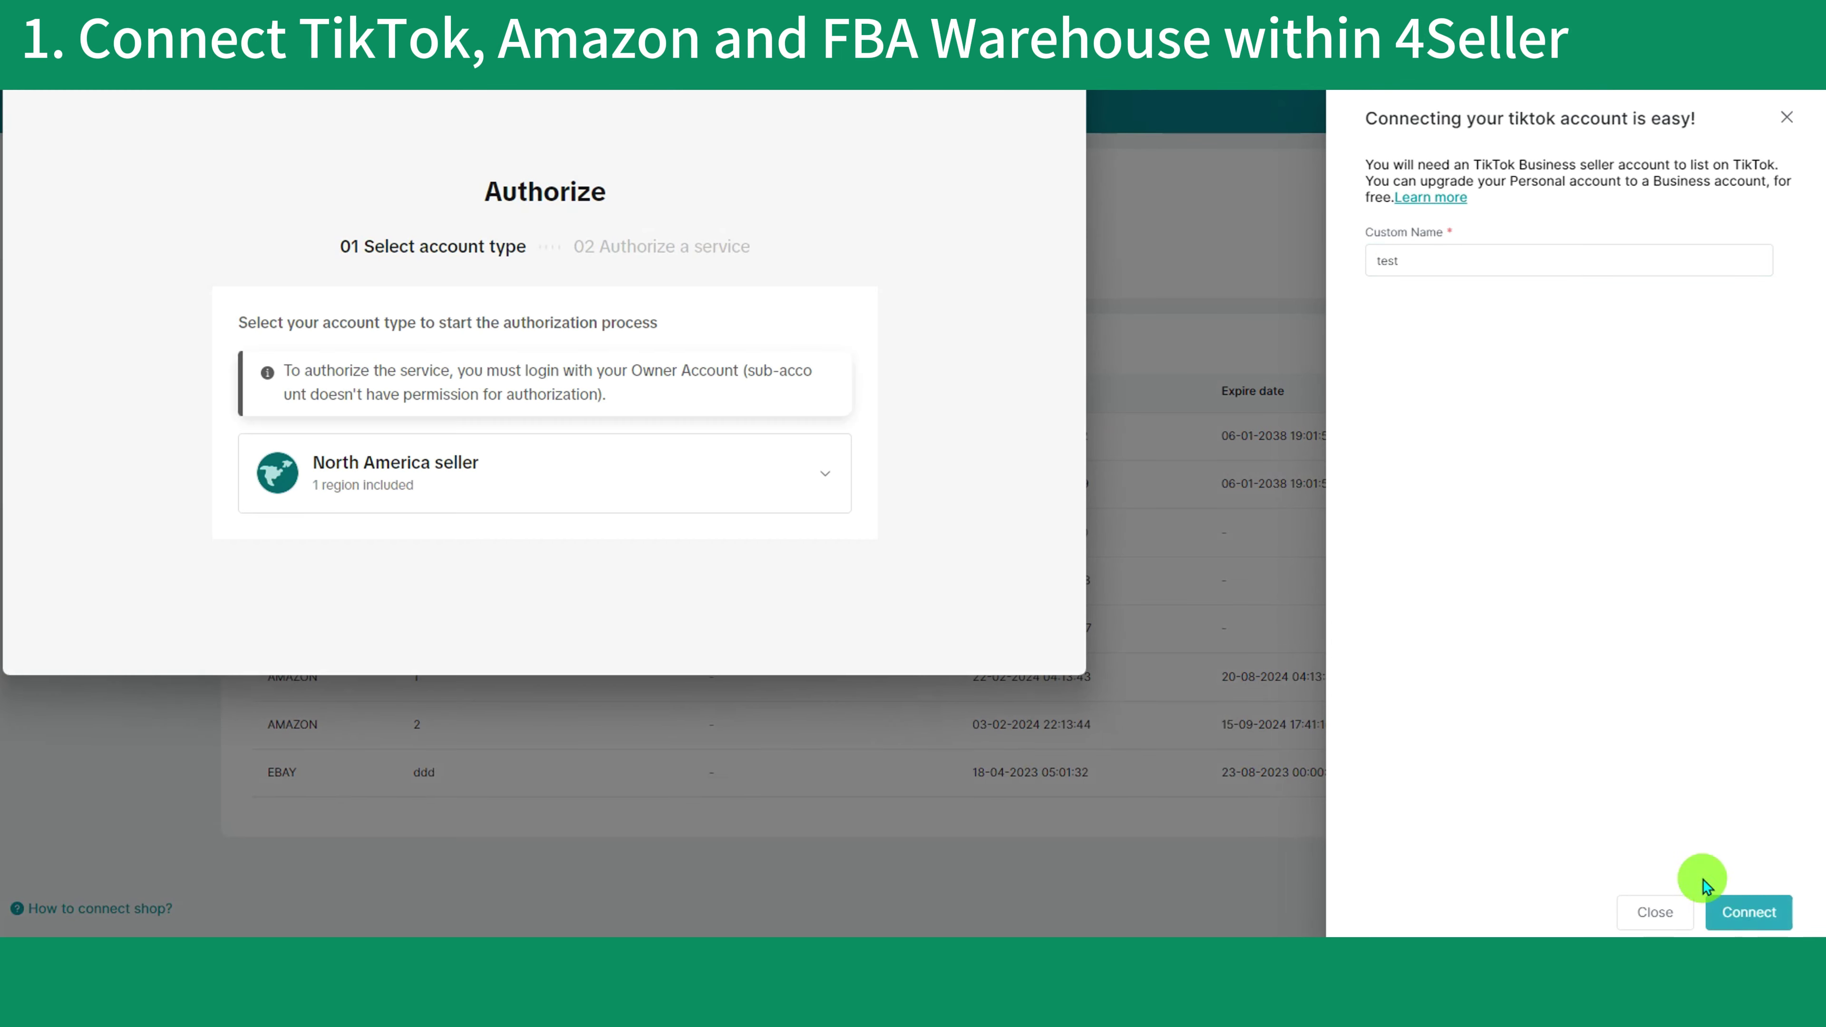
click(819, 475)
click(812, 561)
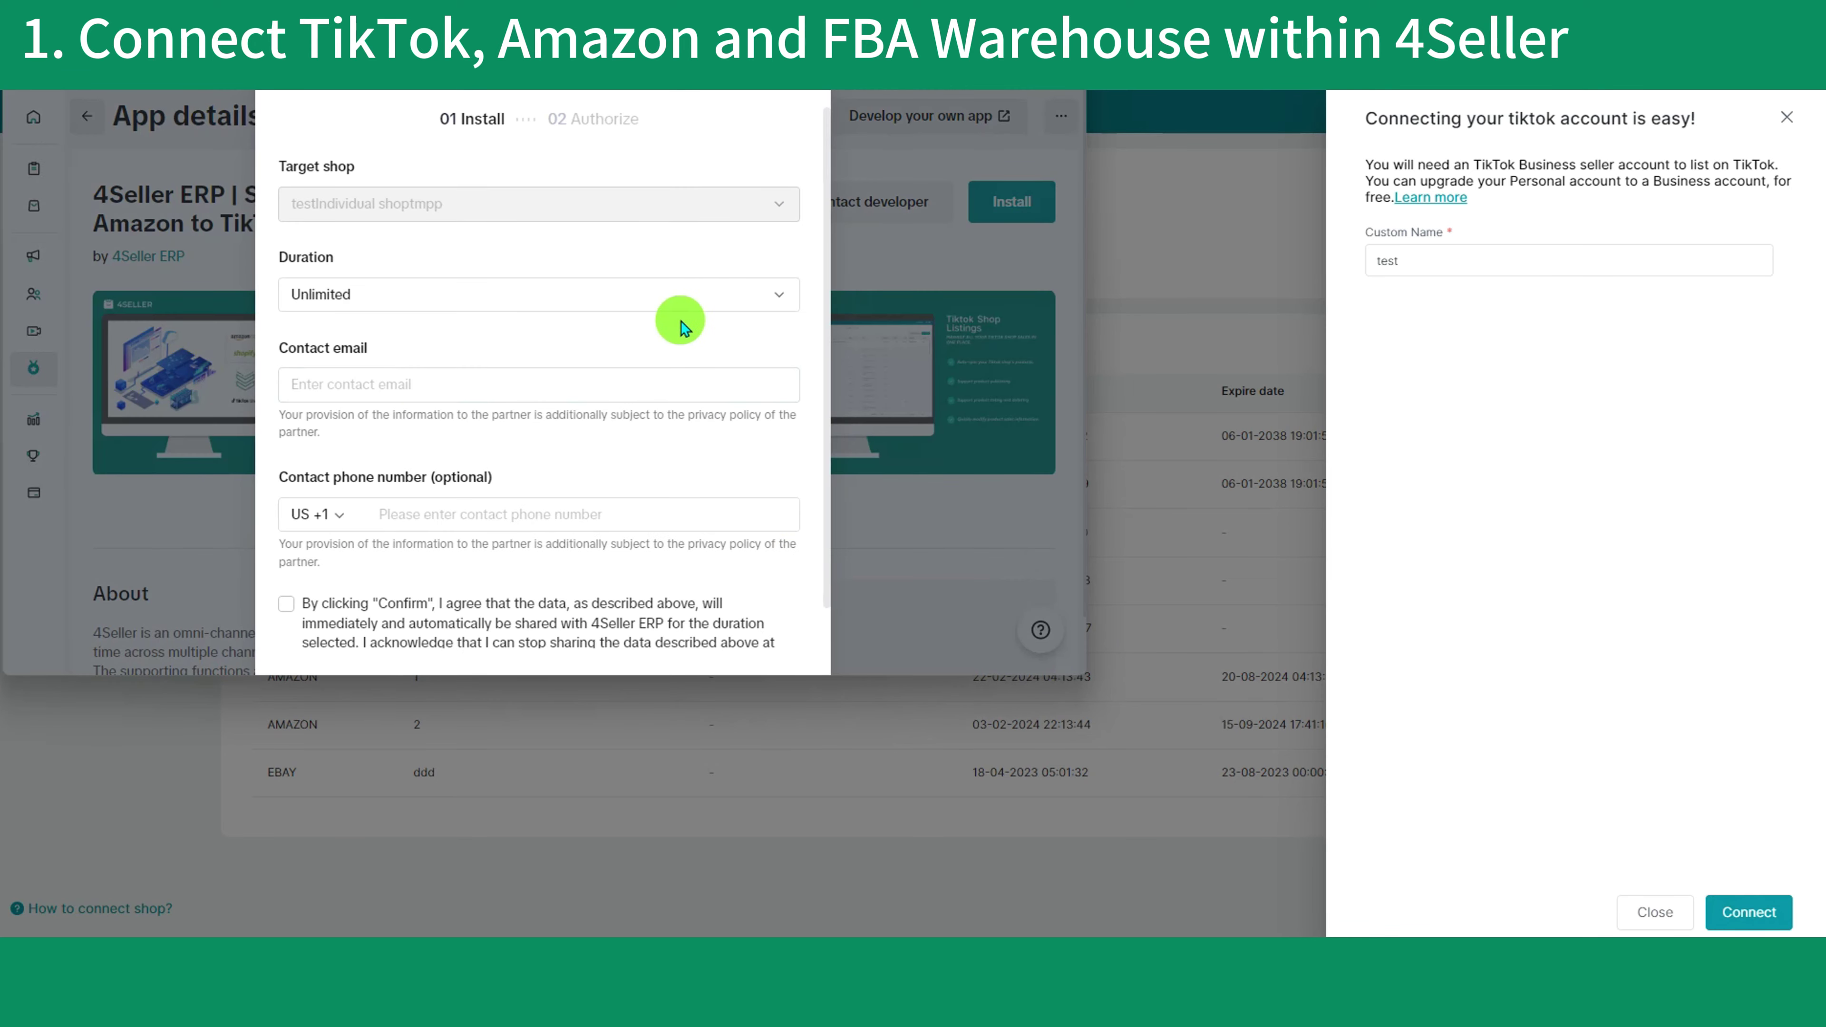
- Fill in the contact phone number and contact email for the 4Seller ERP installation, and accept the data-sharing agreement
scroll(672, 310, down, 3)
click(662, 410)
click(657, 415)
text(1111)
click(286, 495)
click(612, 282)
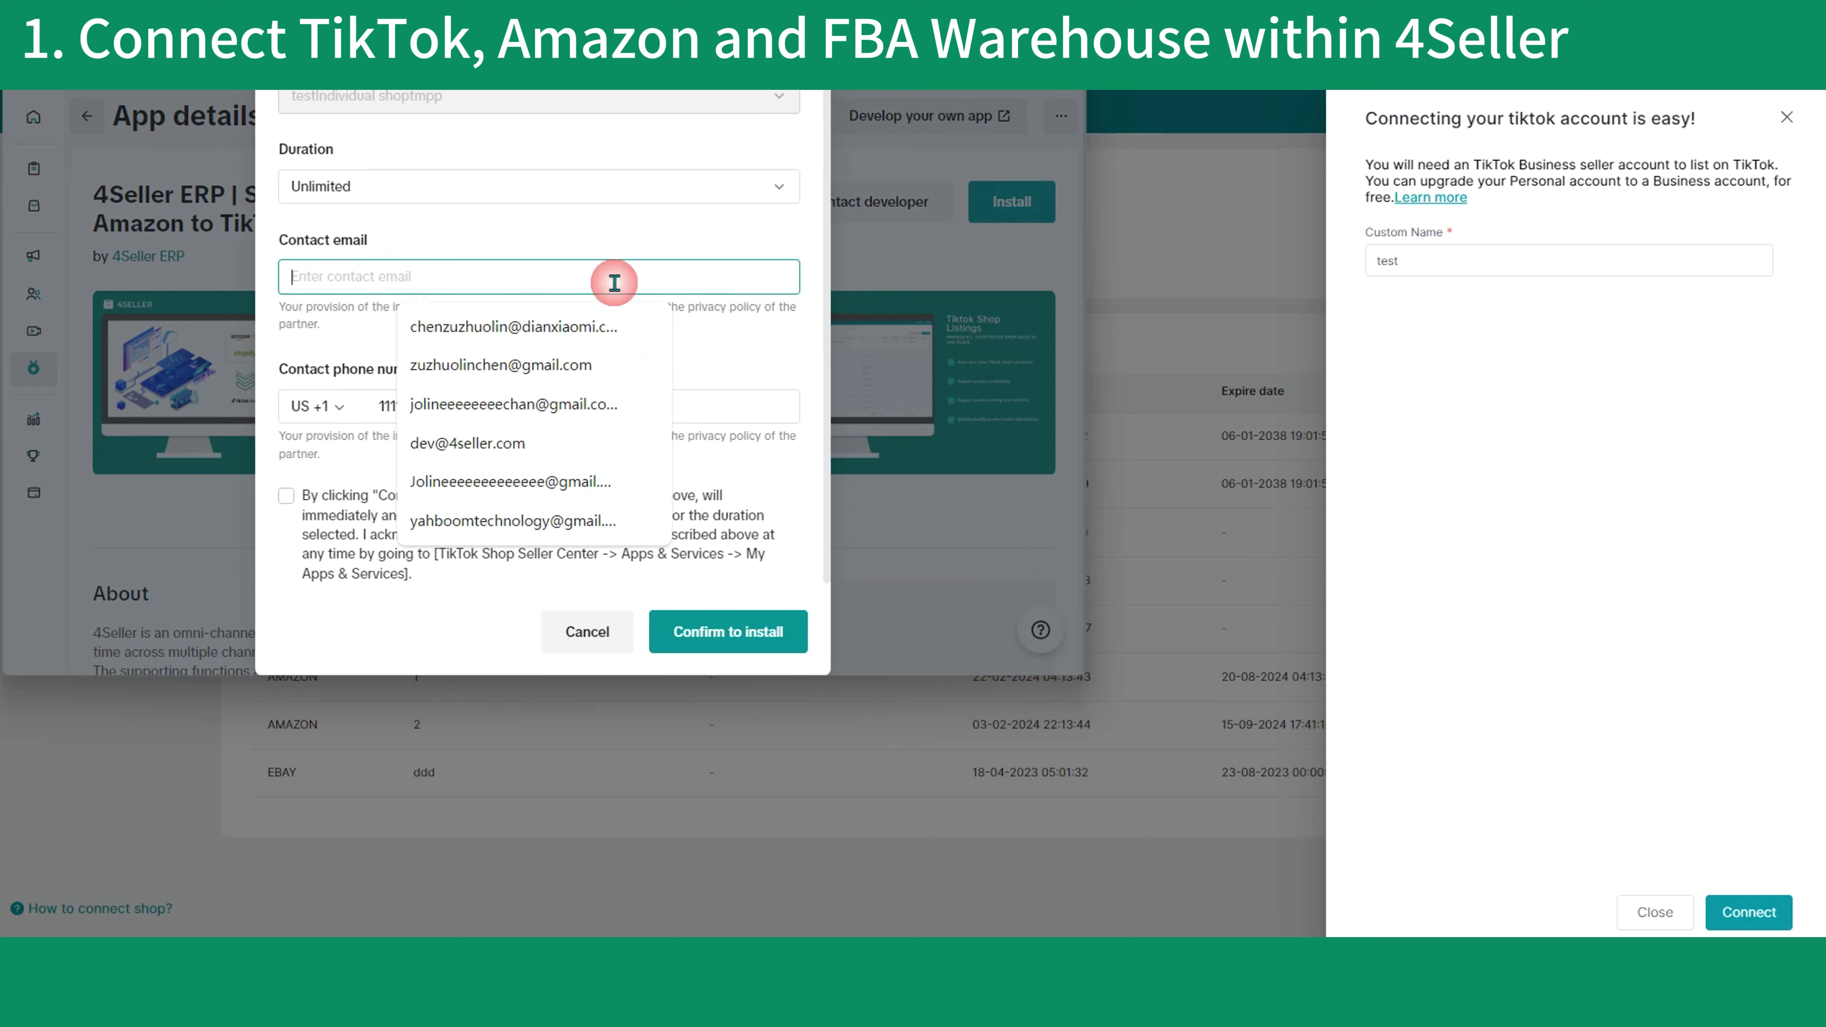
text(1111@)
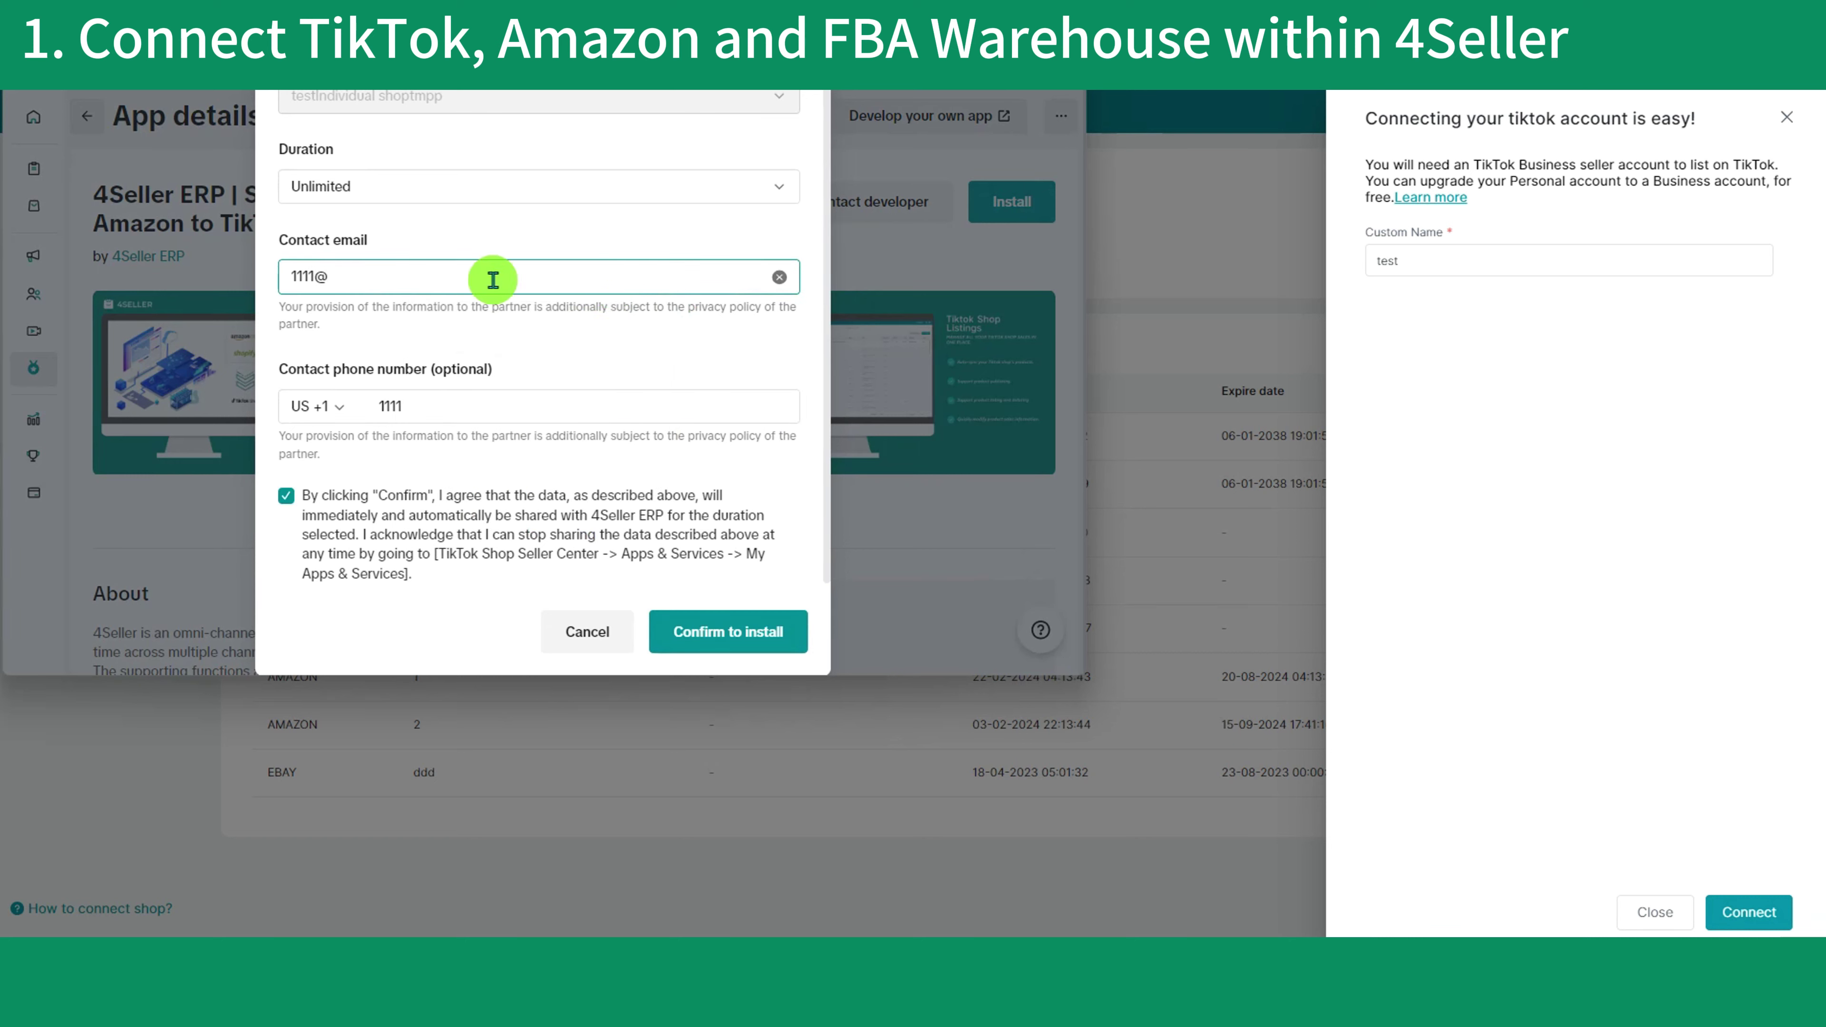
text(gamil.com)
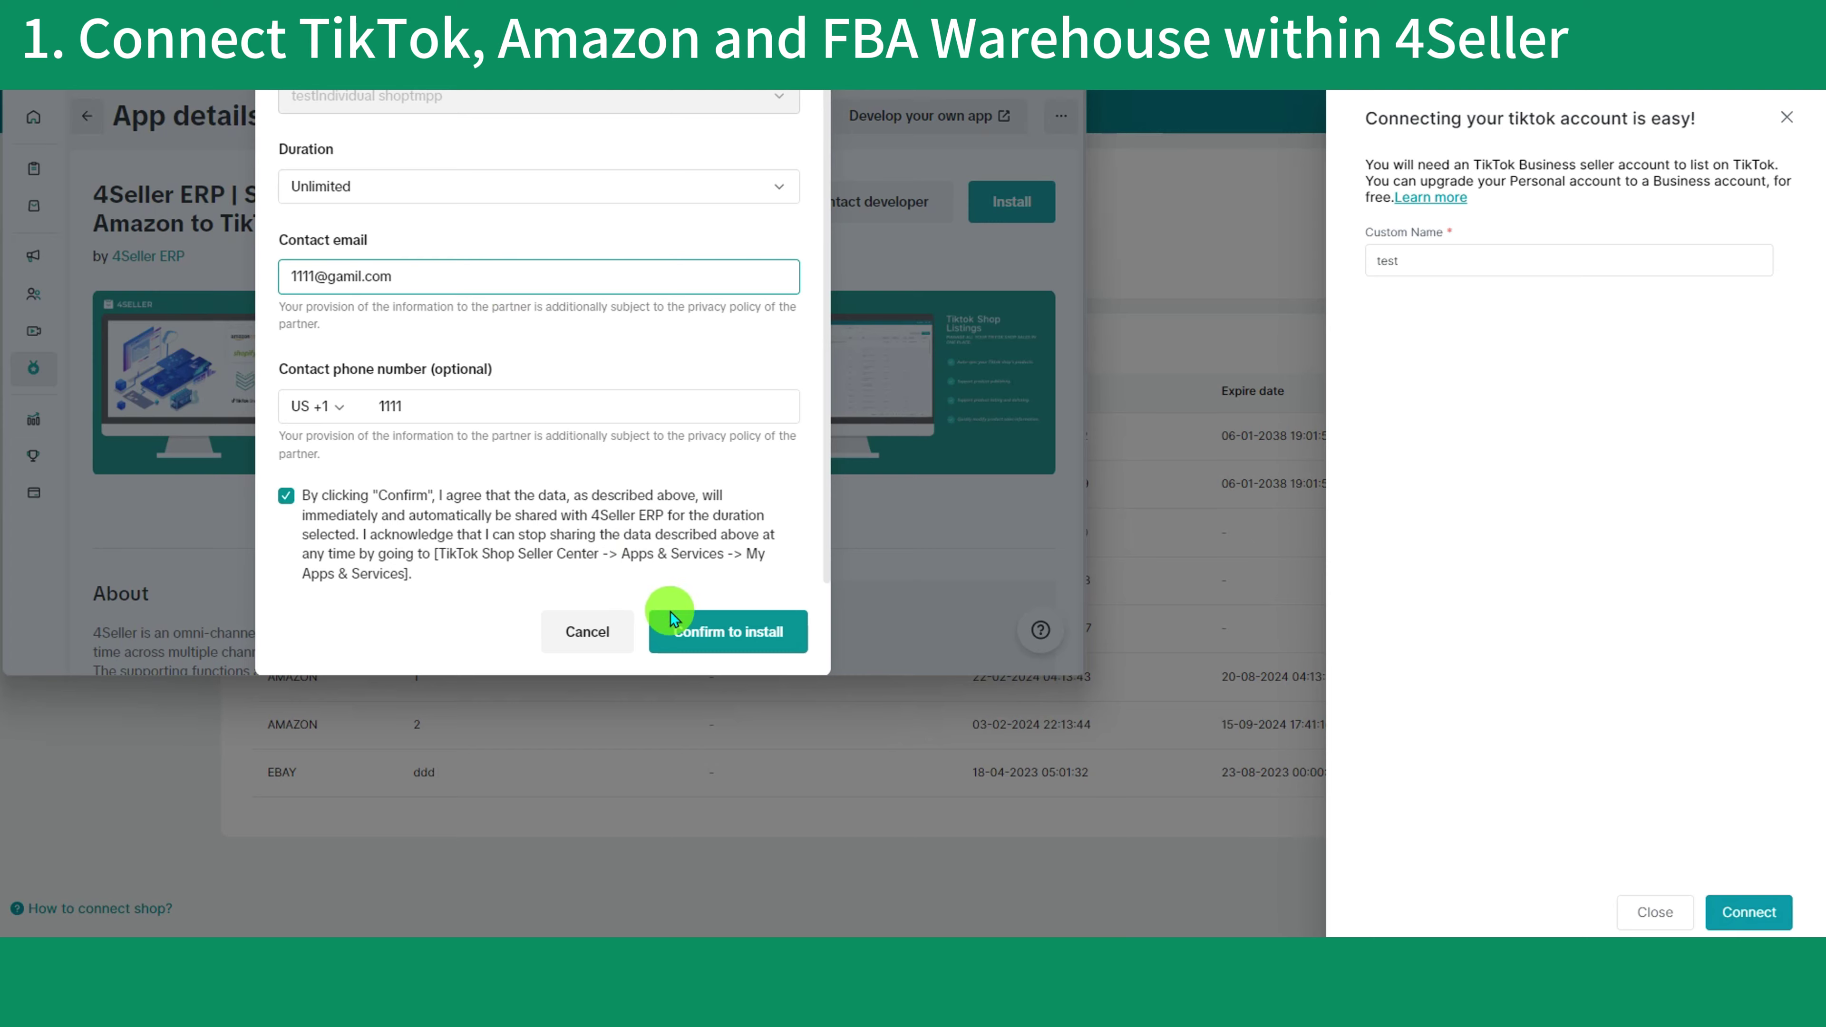
- Confirm the 4Seller ERP installation and complete its TikTok Shop authorization
click(672, 617)
scroll(664, 543, down, 10)
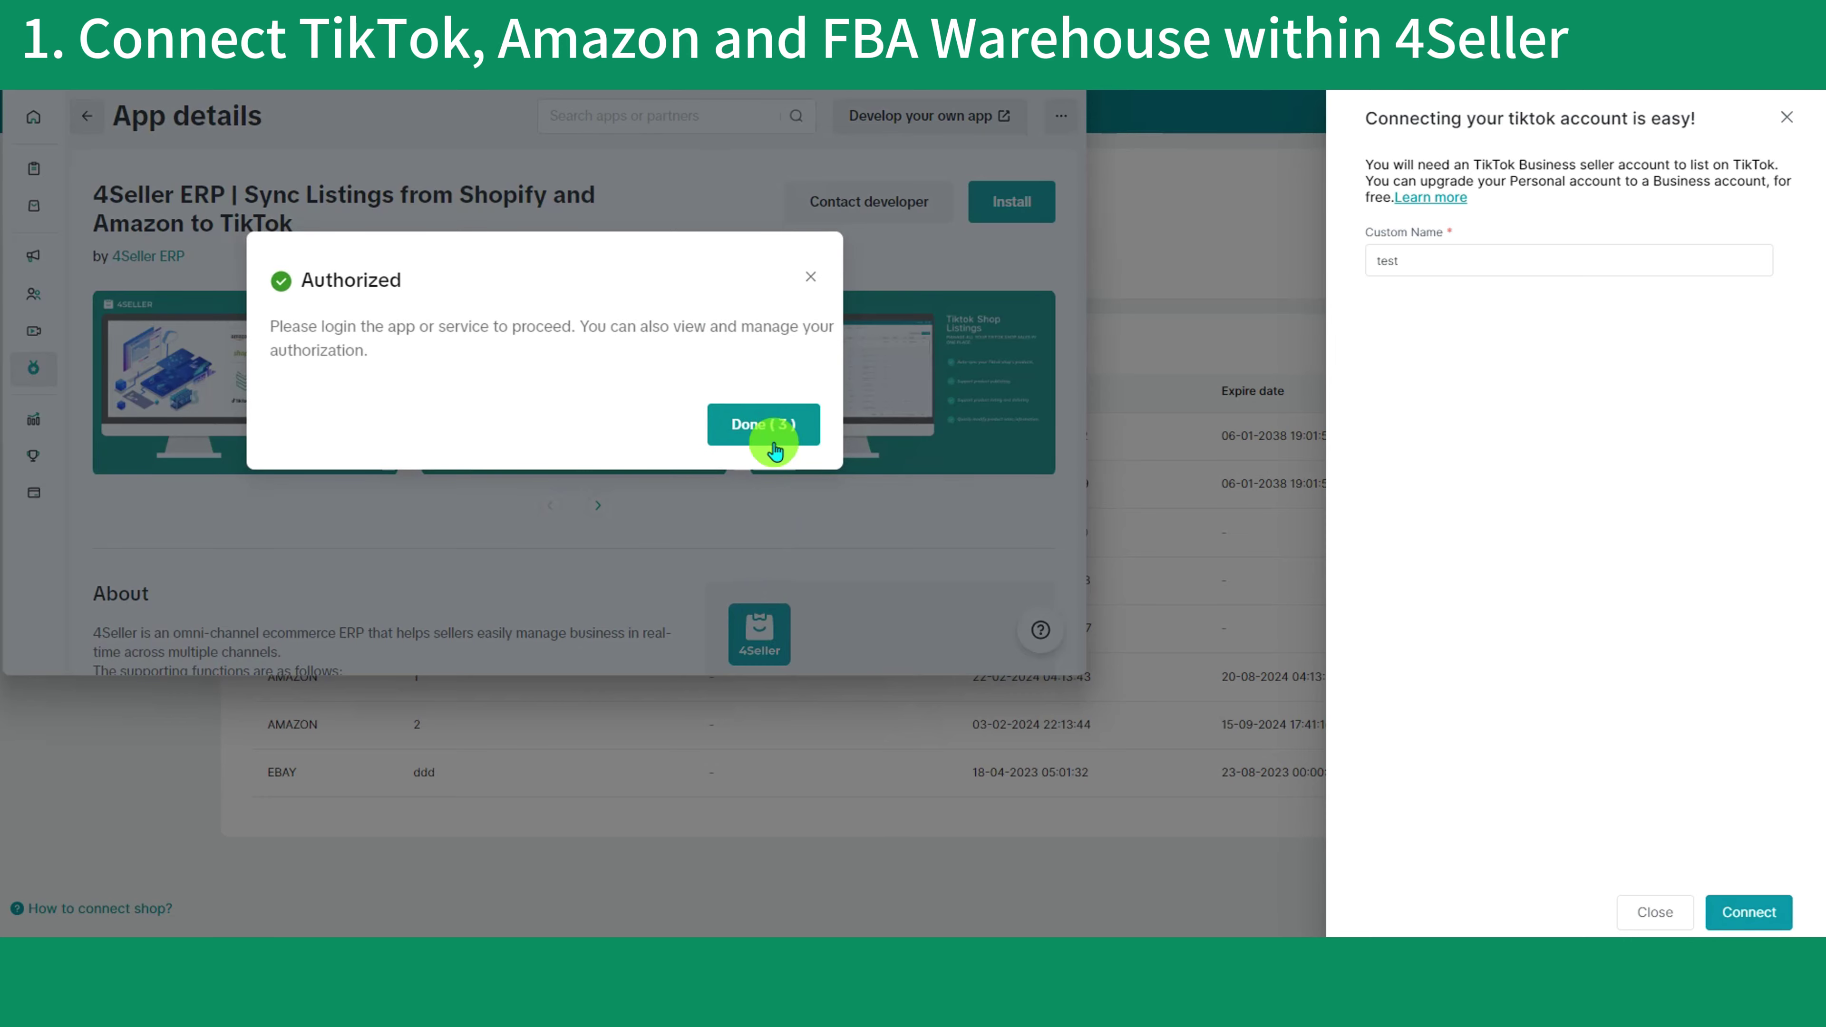
click(771, 431)
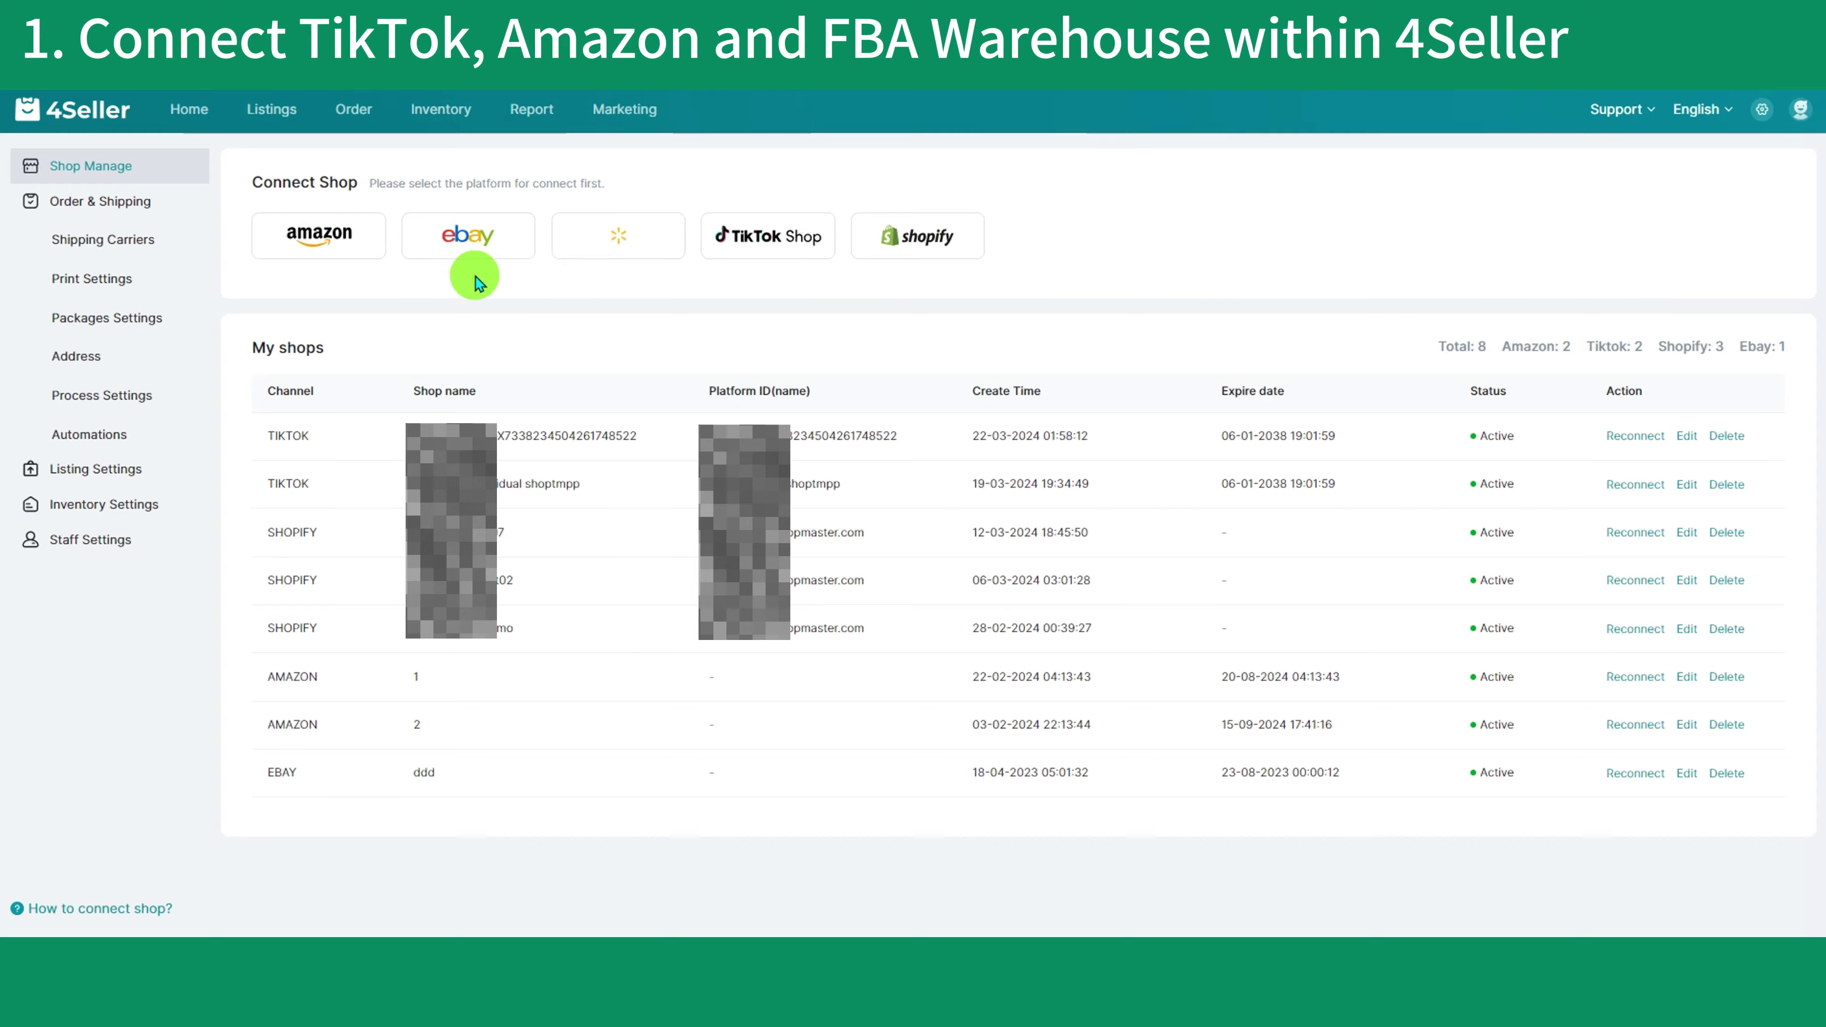
- Connect an Amazon shop with the custom name test1 and the site country Amazon.com(United States)
click(353, 246)
click(1432, 250)
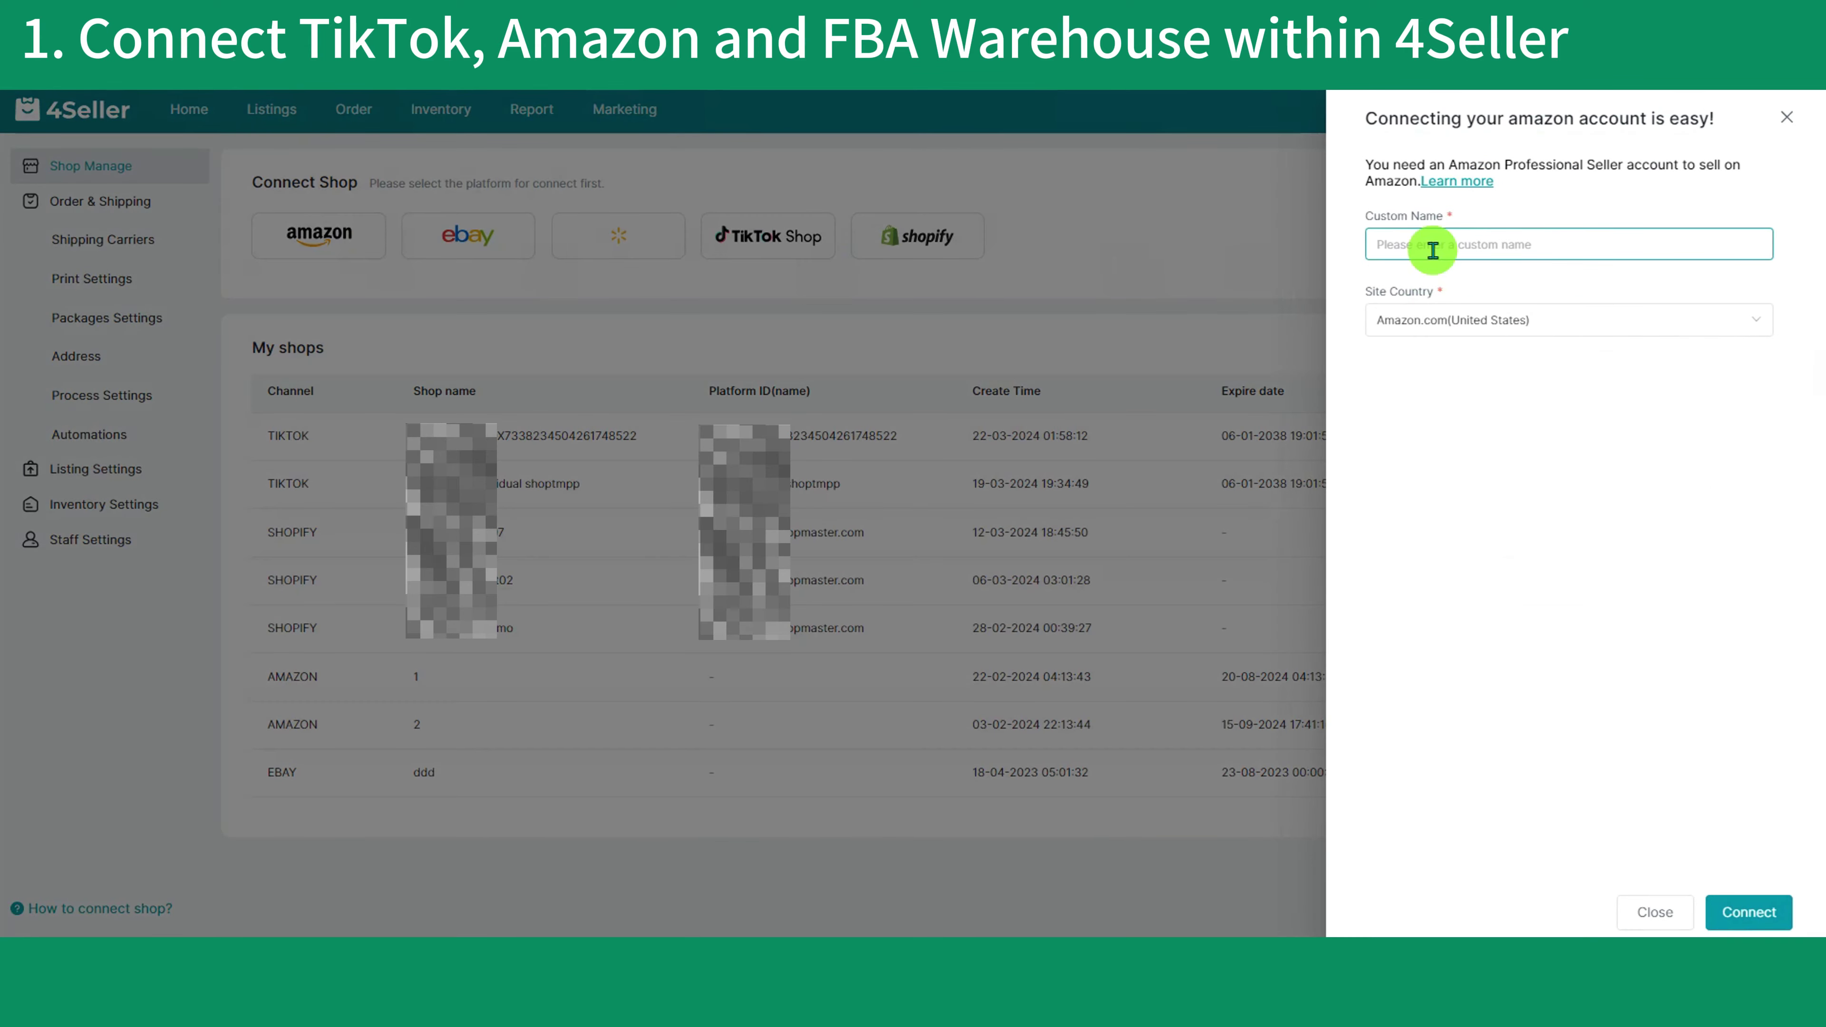
text(test1)
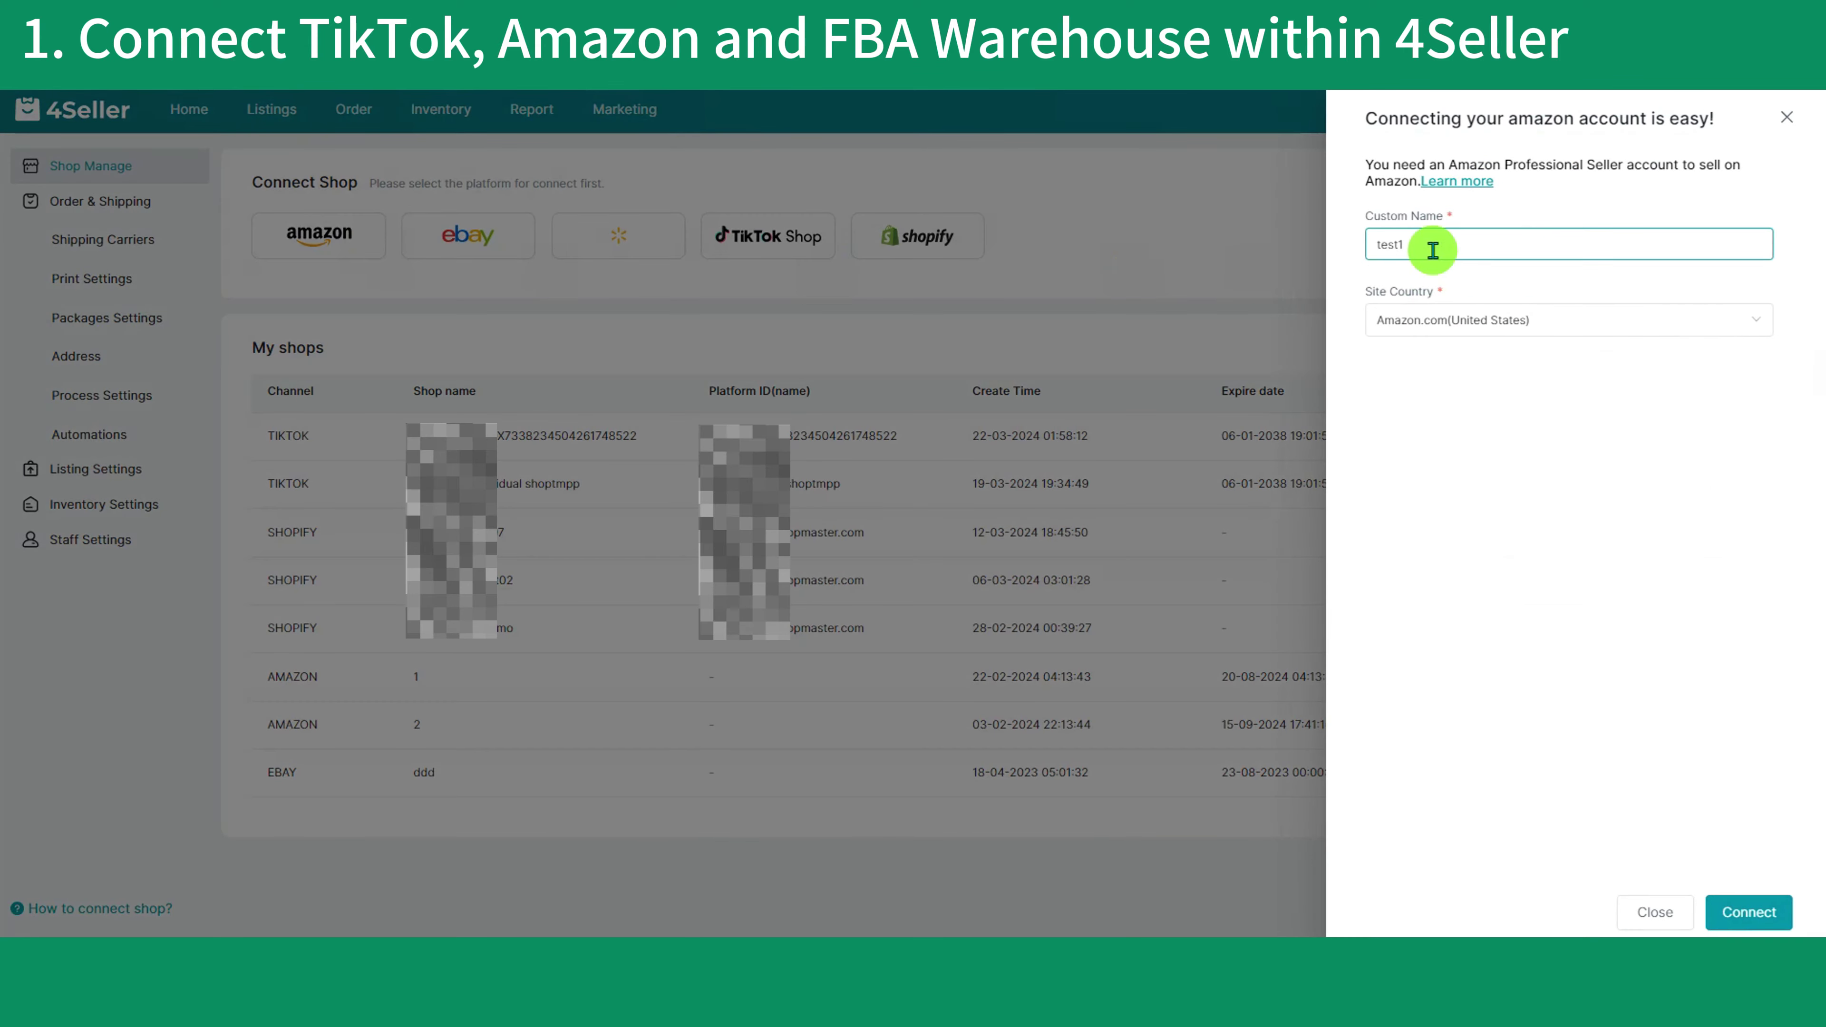
click(1459, 314)
click(1464, 370)
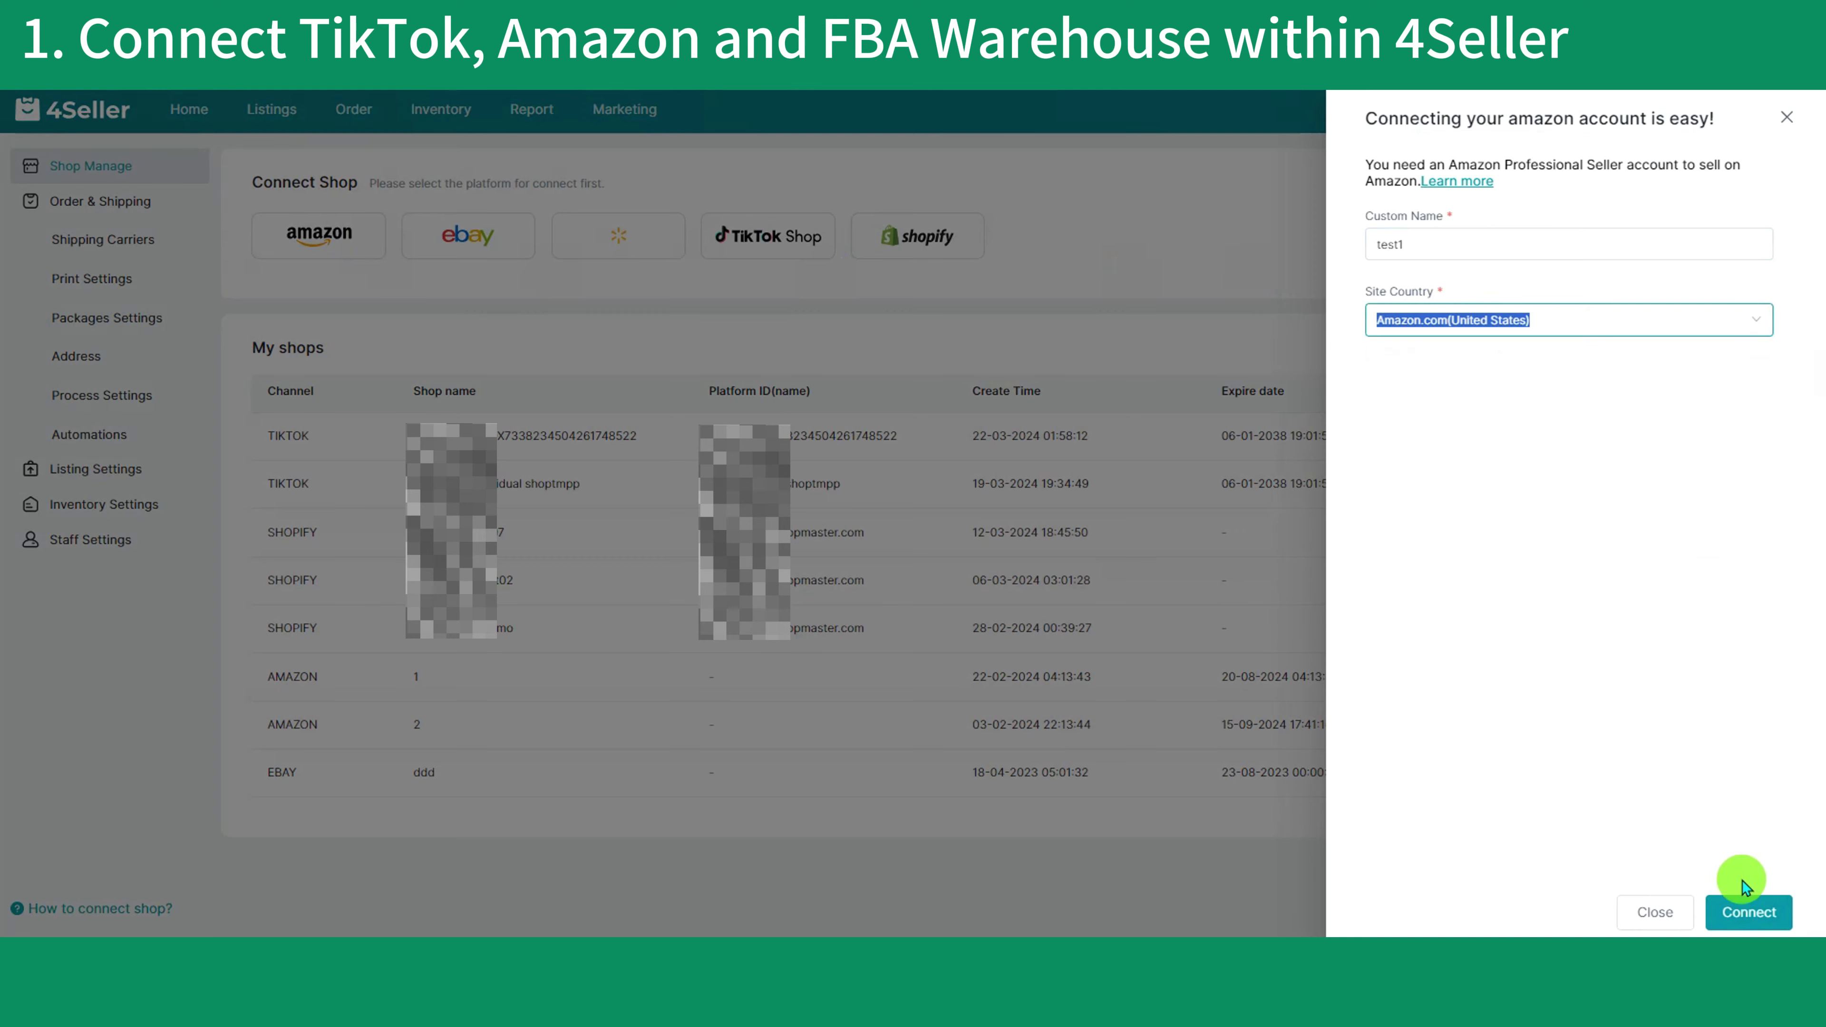
click(1746, 918)
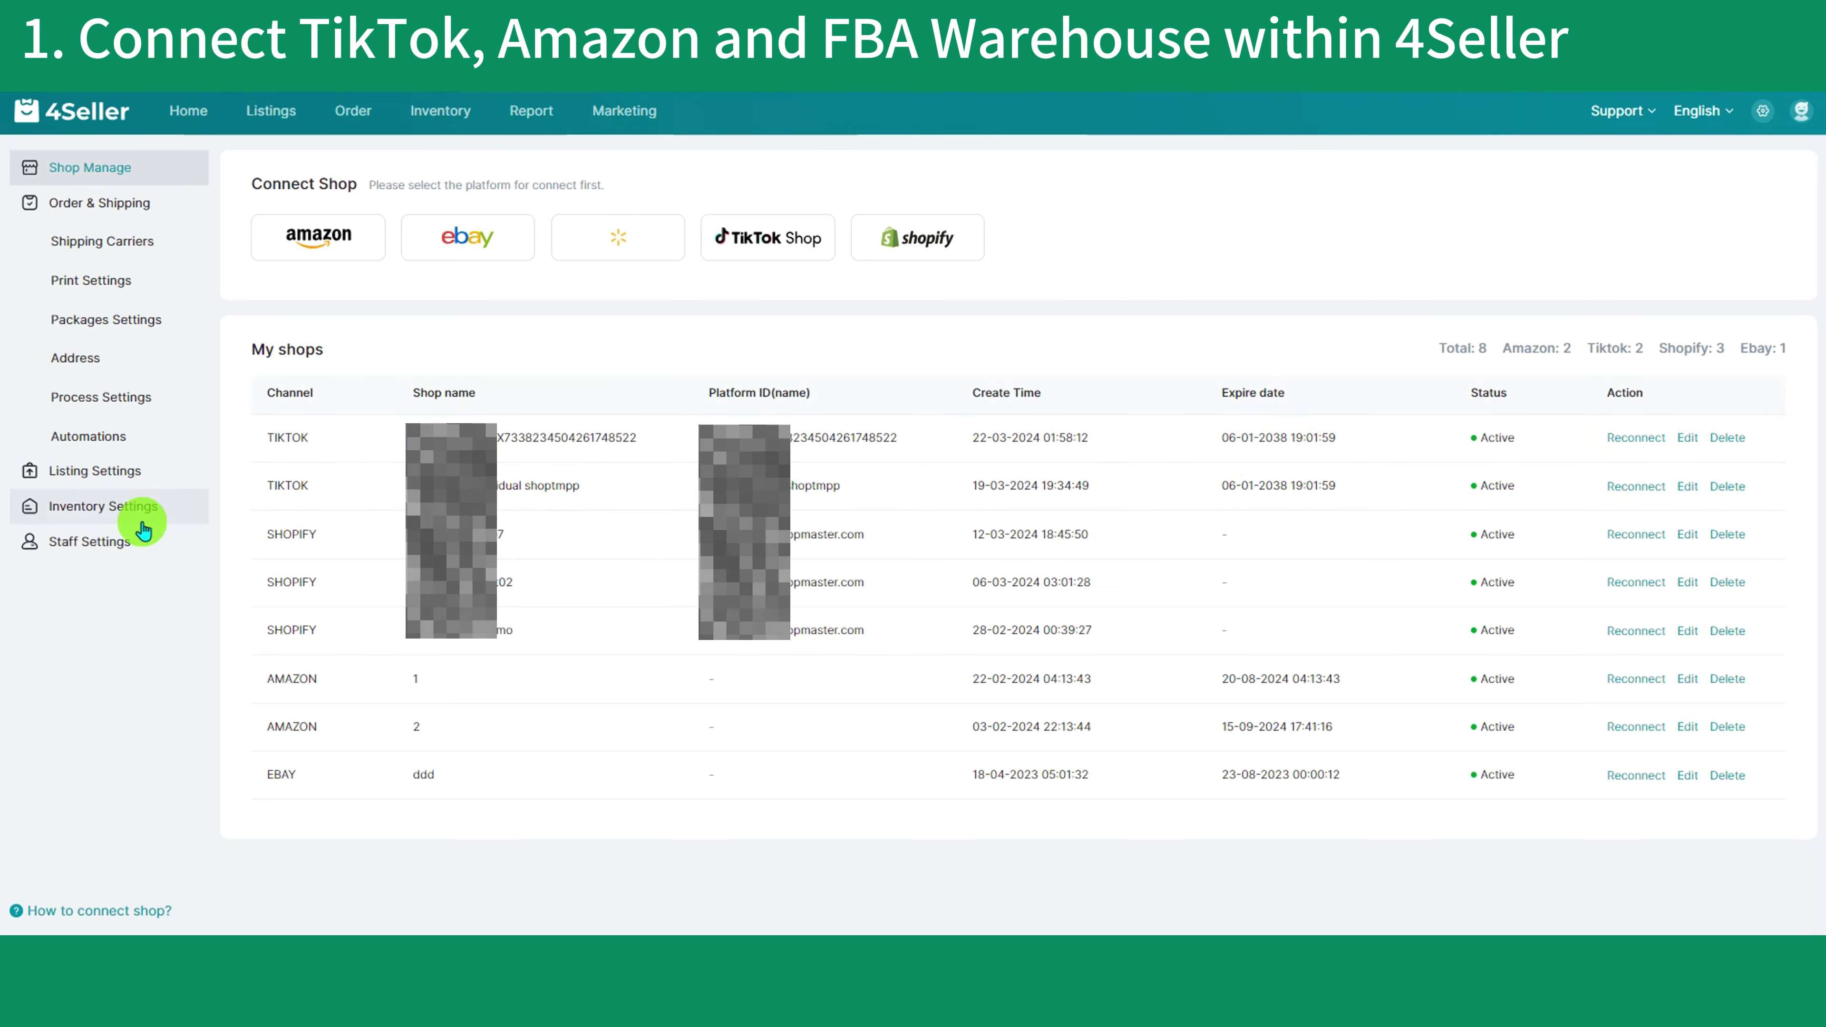
- Create a 3PF warehouse in the inventory settings, using Fulfillment by Amazon with Amazon shop 1
click(136, 517)
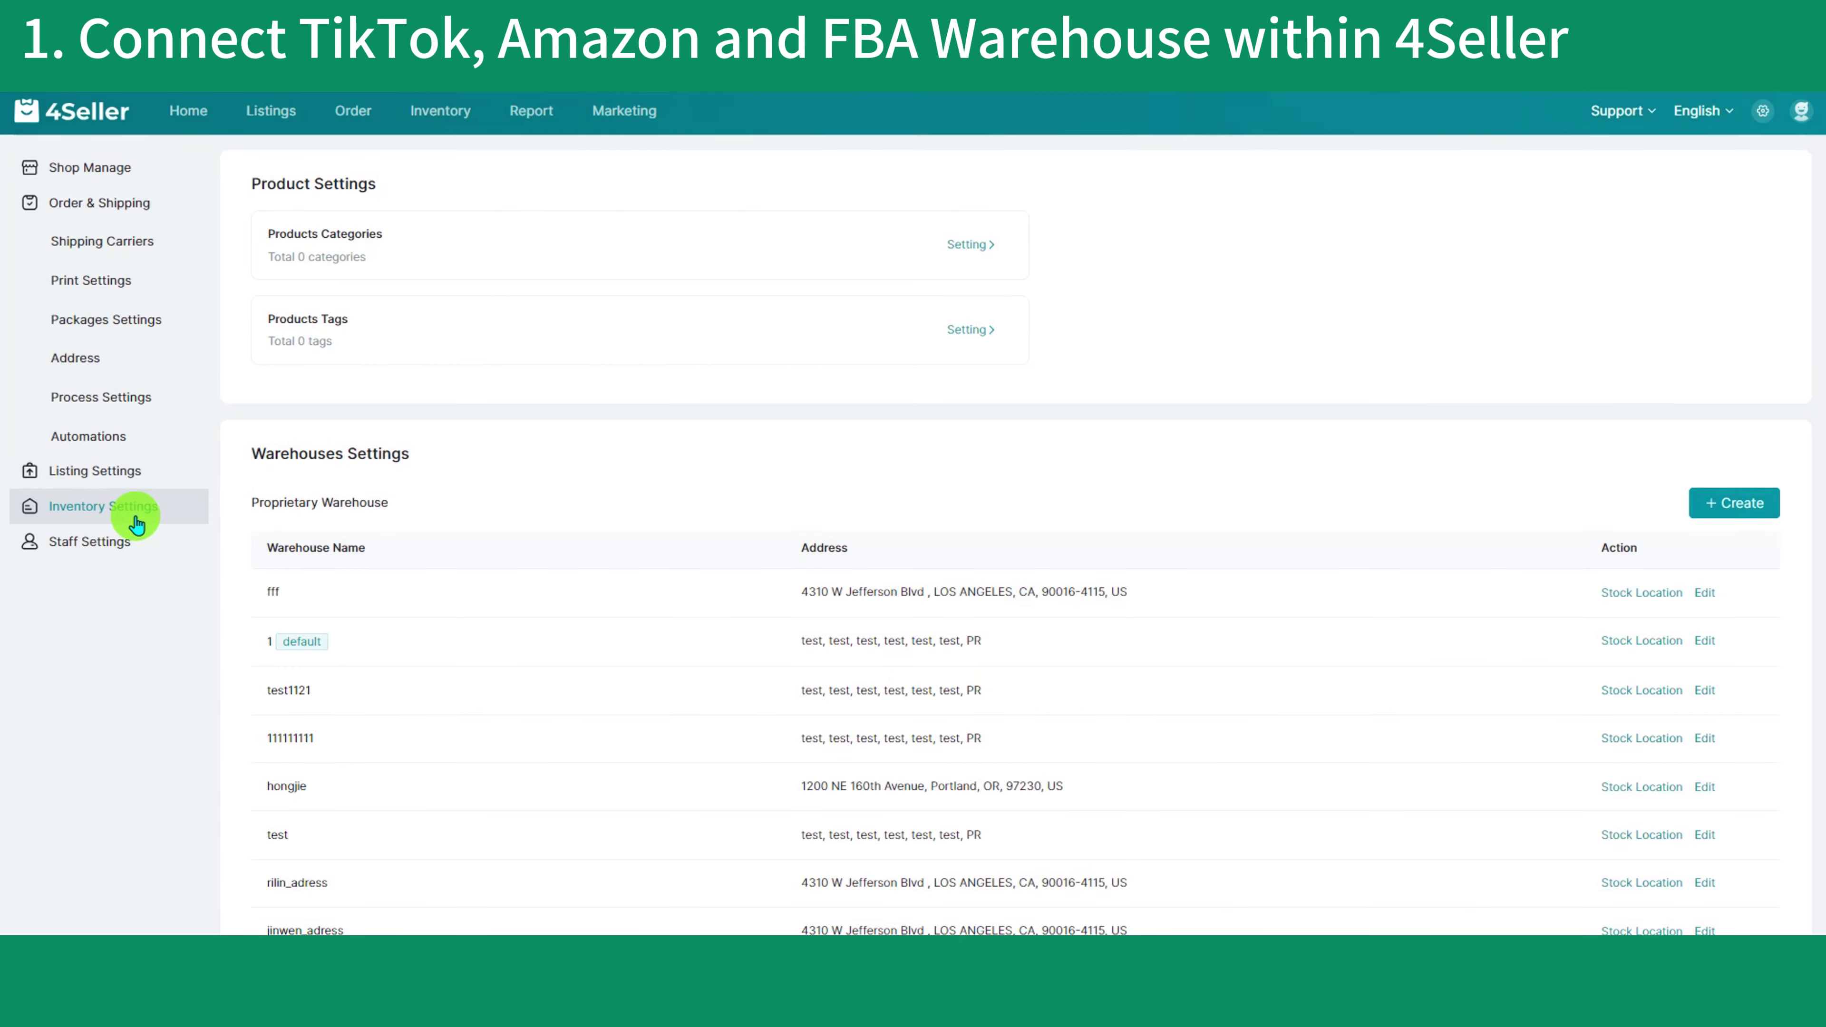
scroll(1188, 637, down, 5)
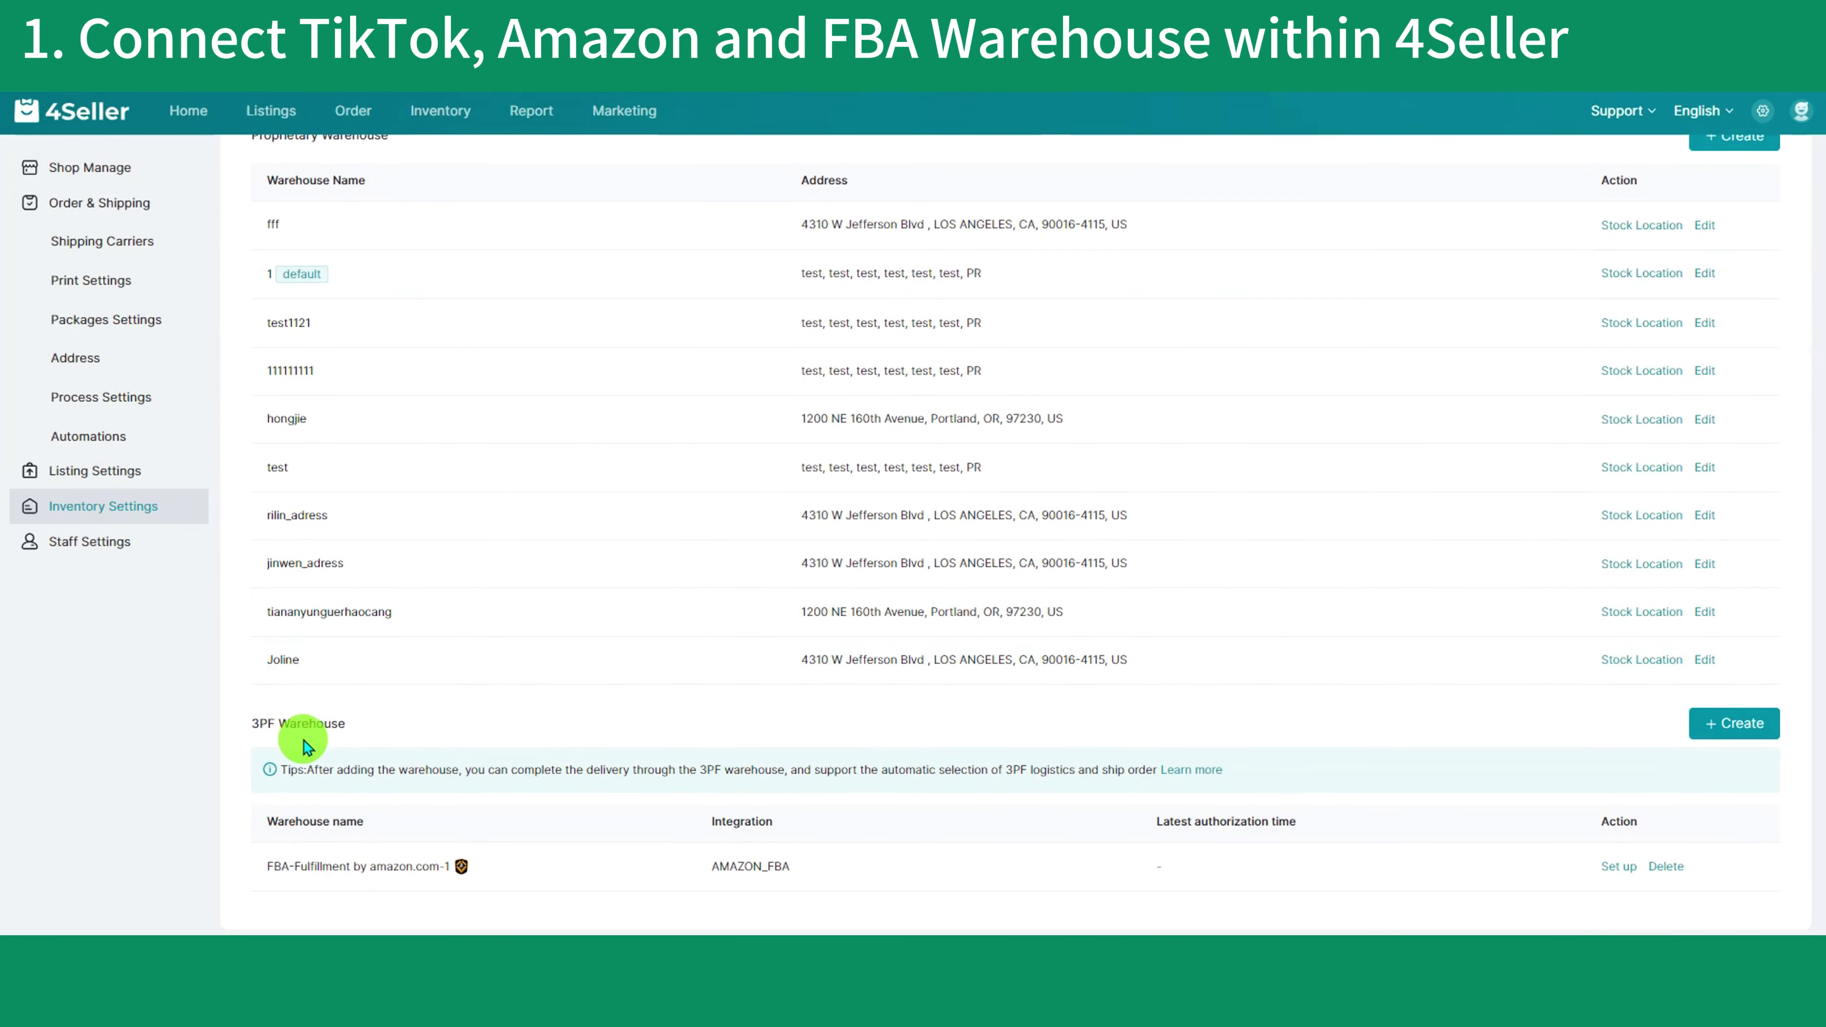
click(1747, 724)
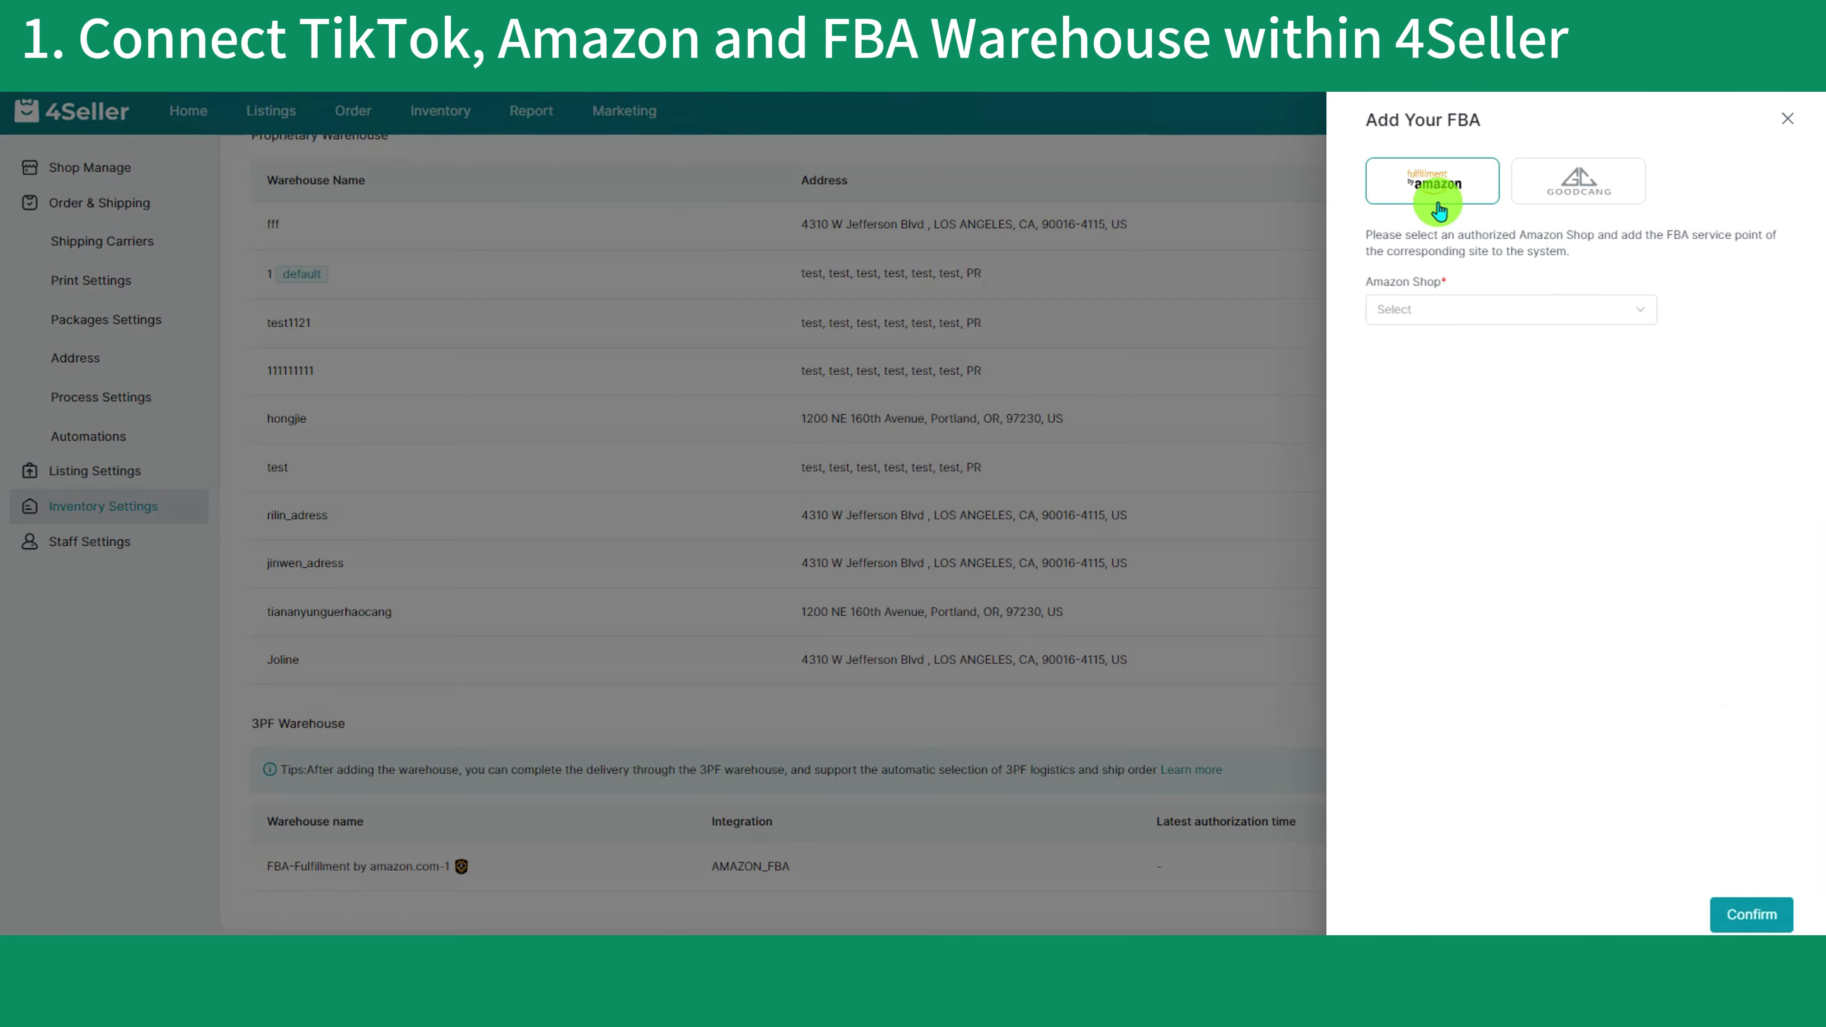
click(1436, 311)
click(1437, 366)
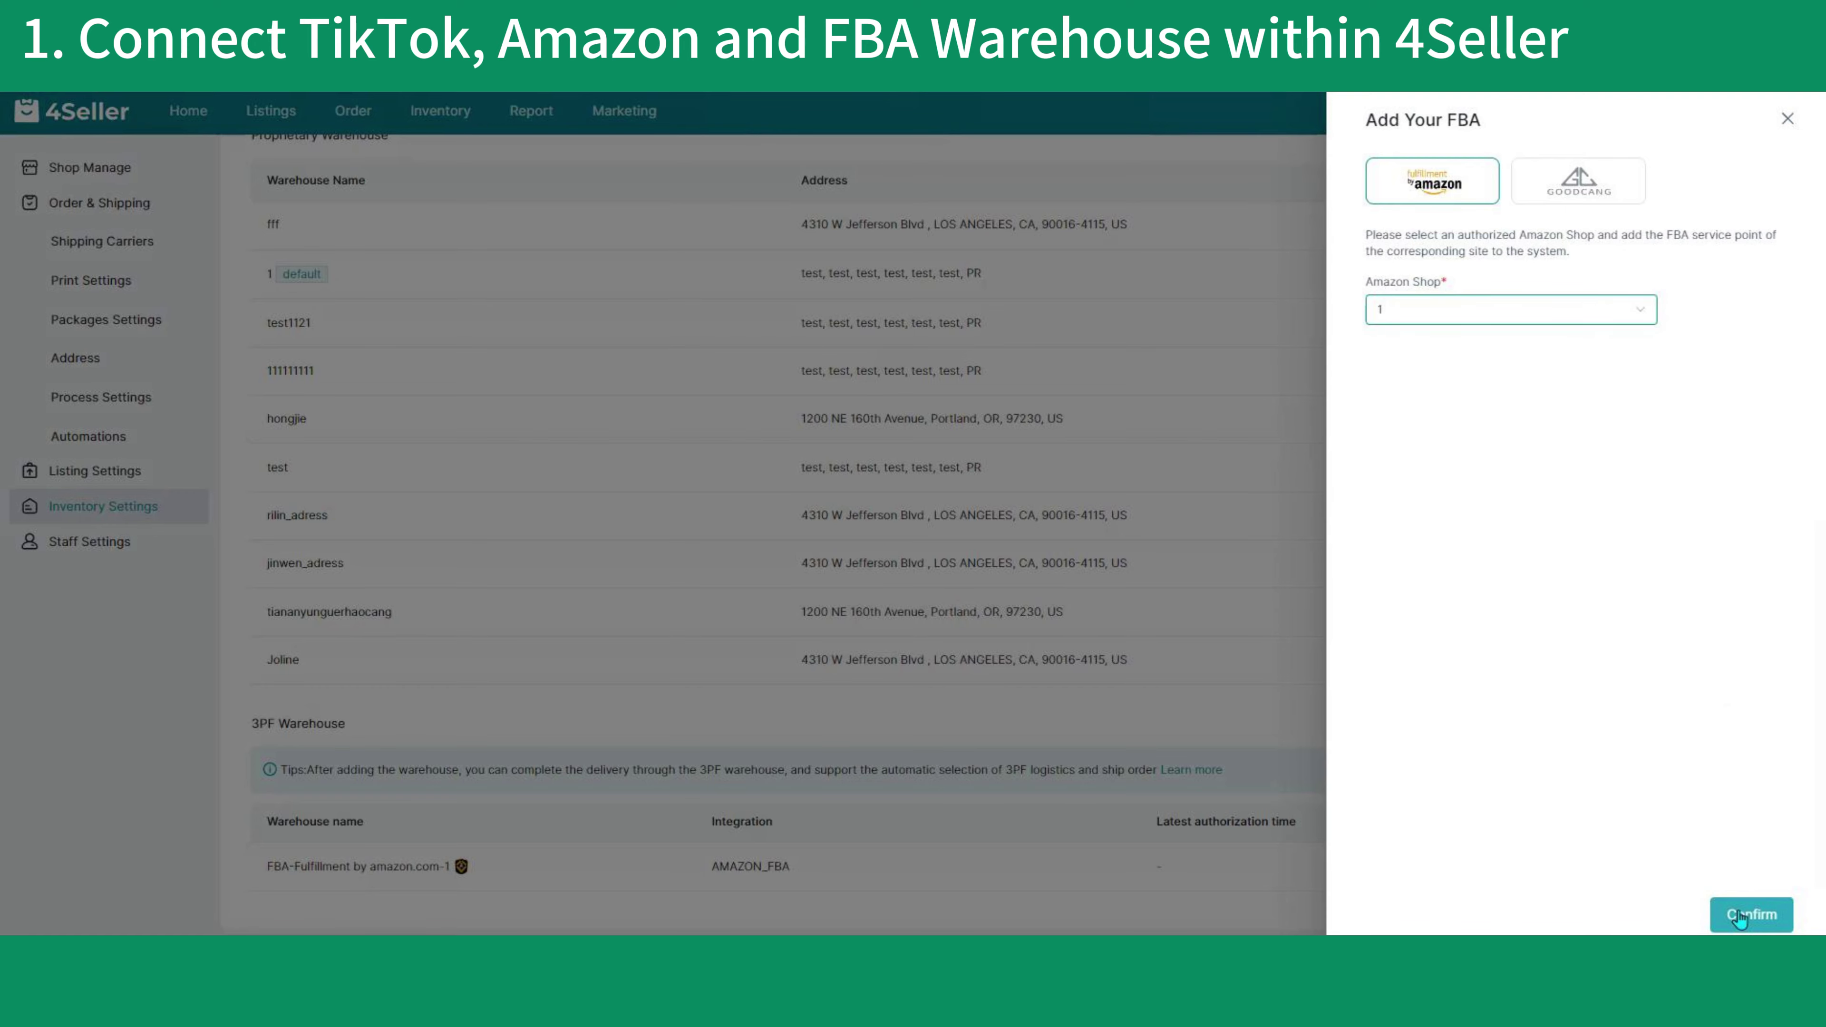
- Open the FBA inventory and sync it with Amazon
click(419, 128)
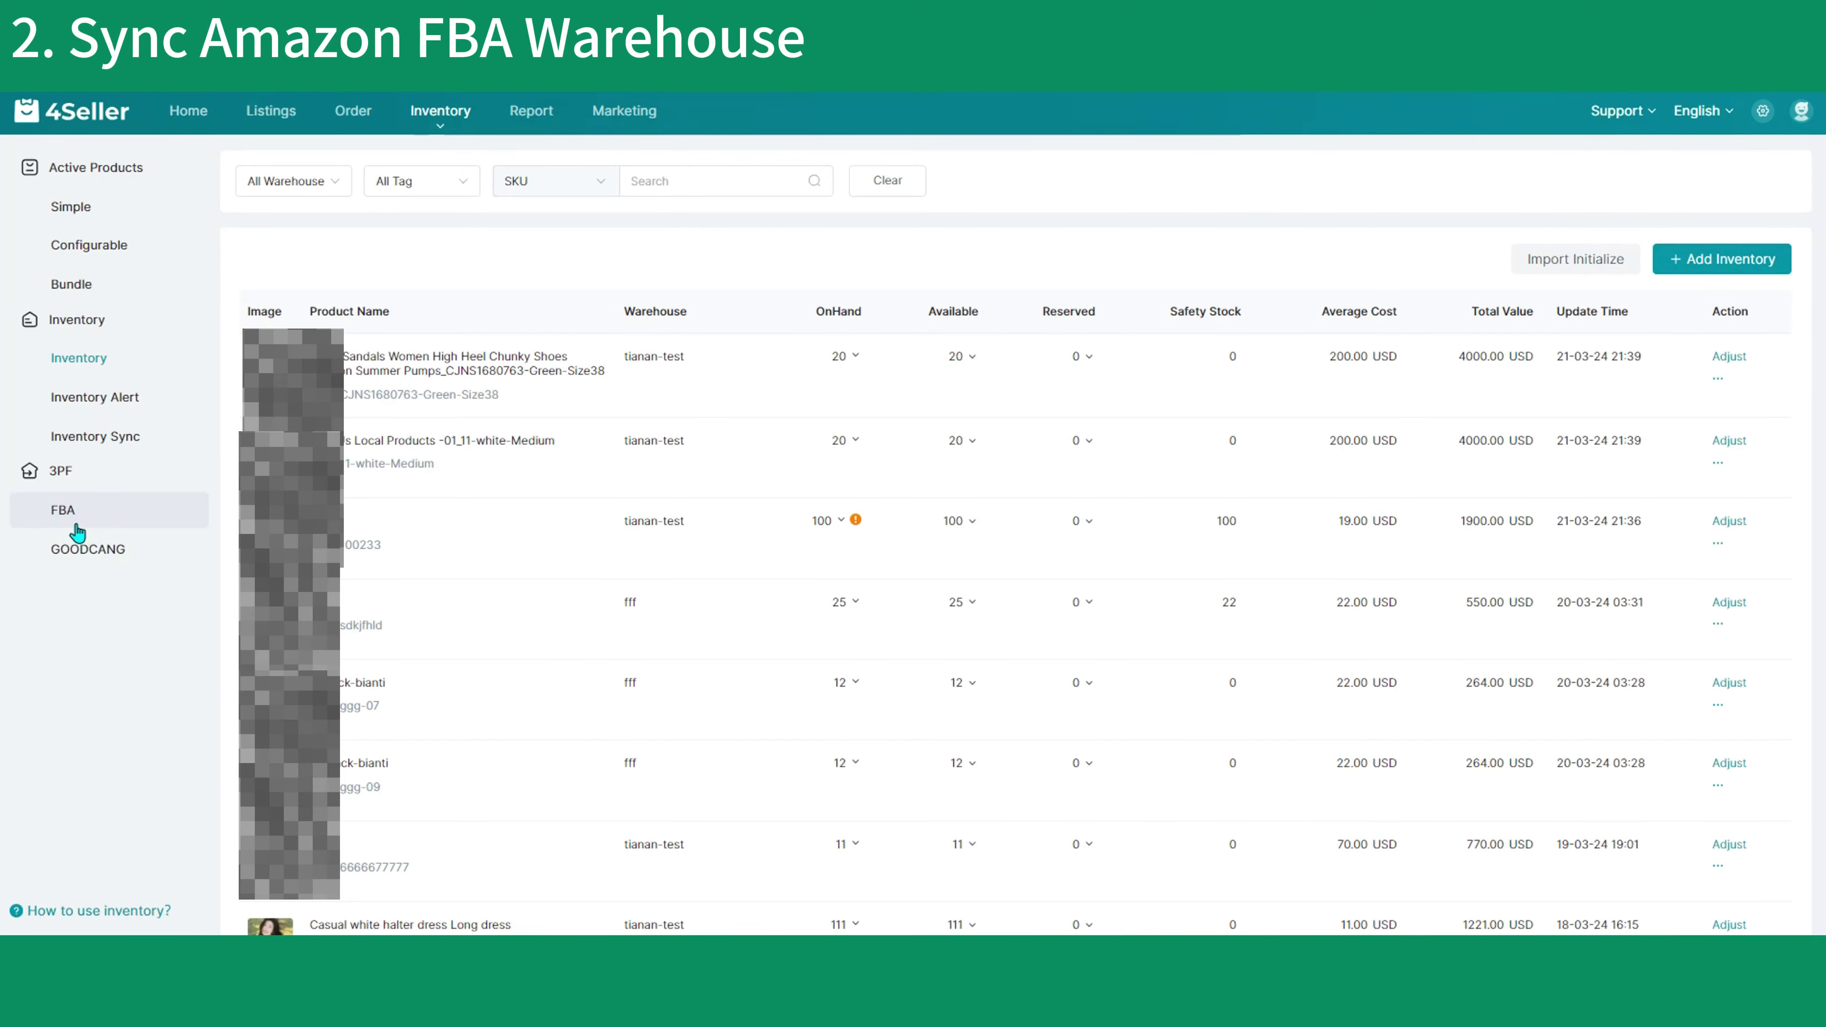
click(75, 520)
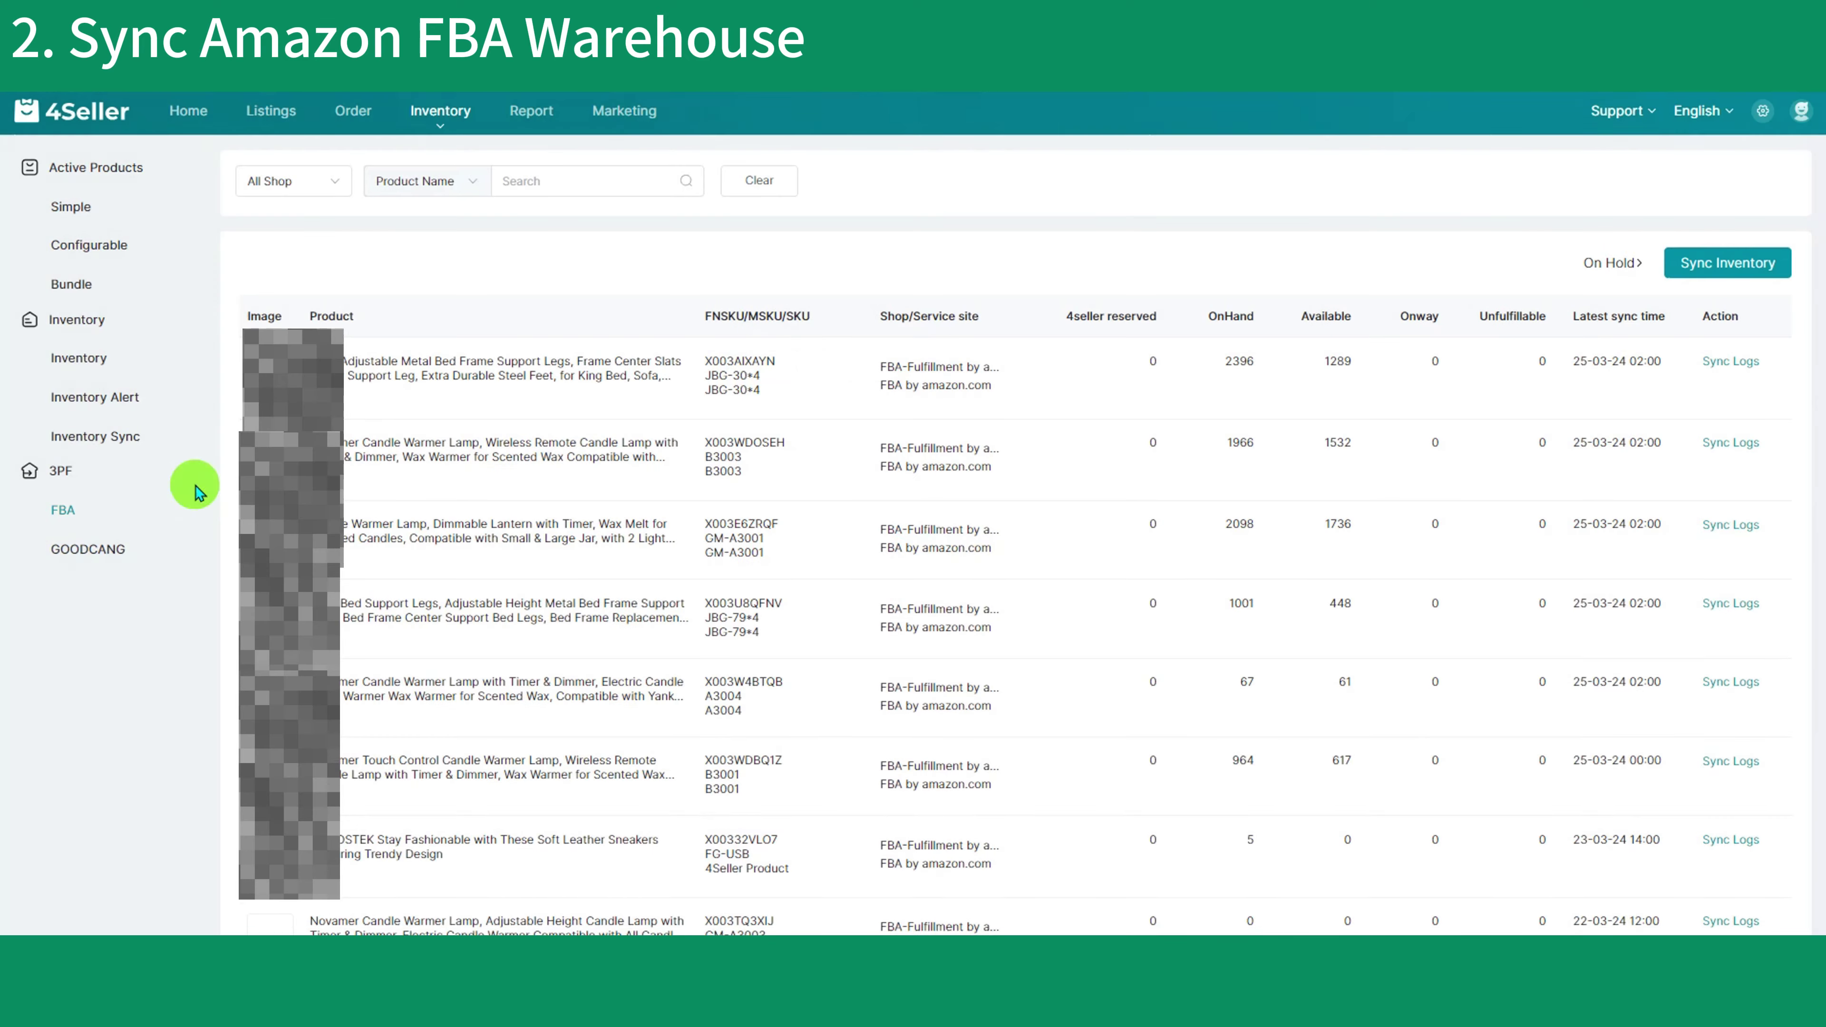
click(1732, 264)
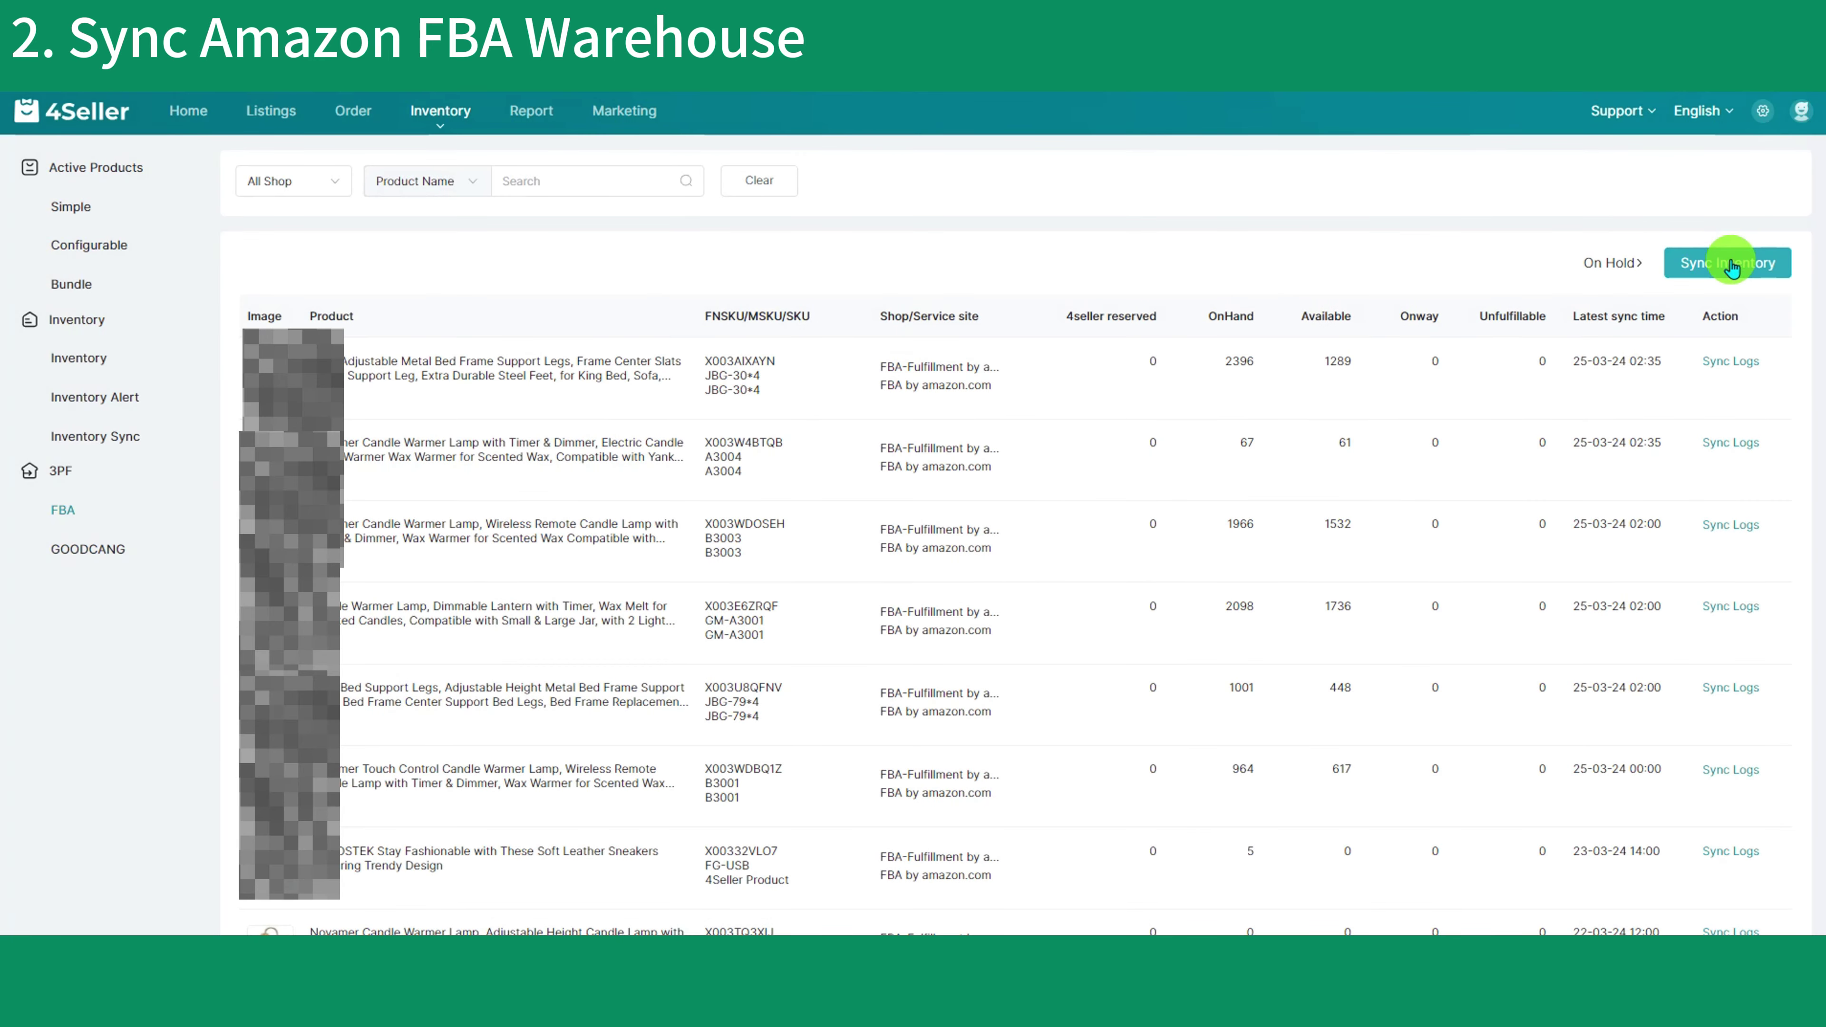
- Map the unmapped FBA coffee mug warmer WB-808 to the product with SKU rj_c_un_59_l_red
scroll(1174, 498, down, 10)
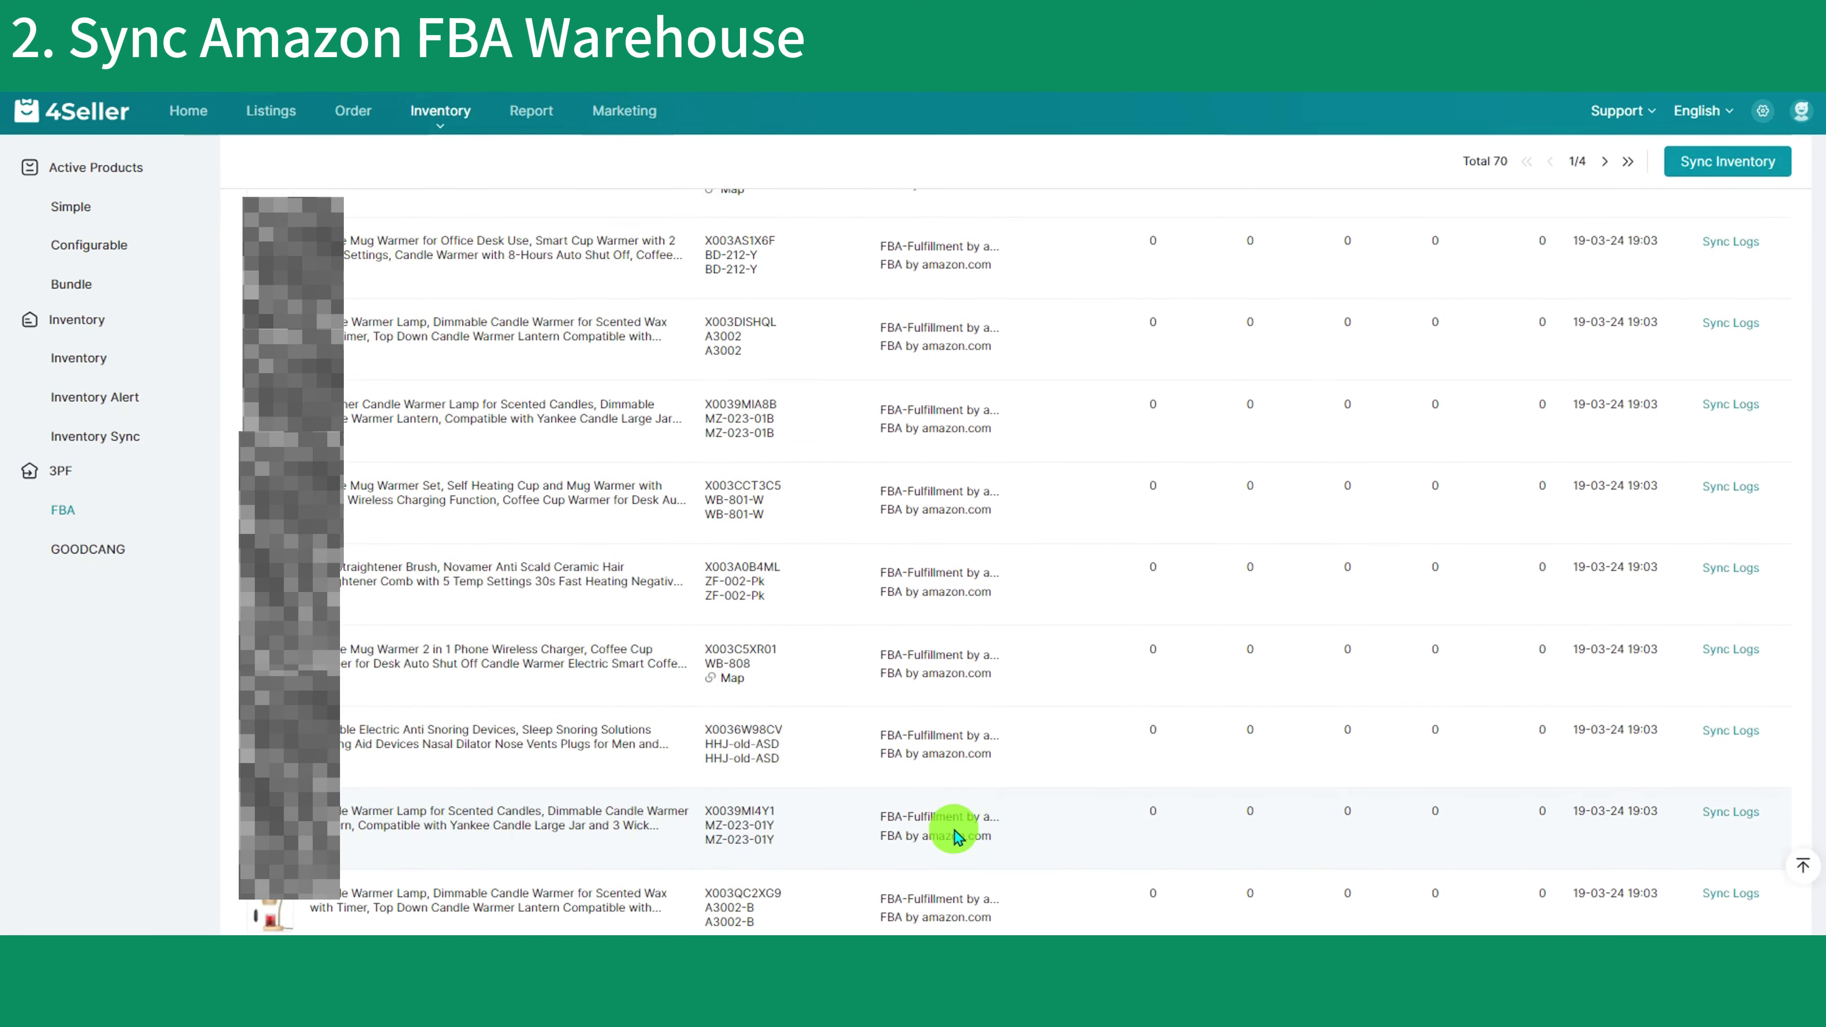
scroll(956, 836, down, 2)
click(733, 523)
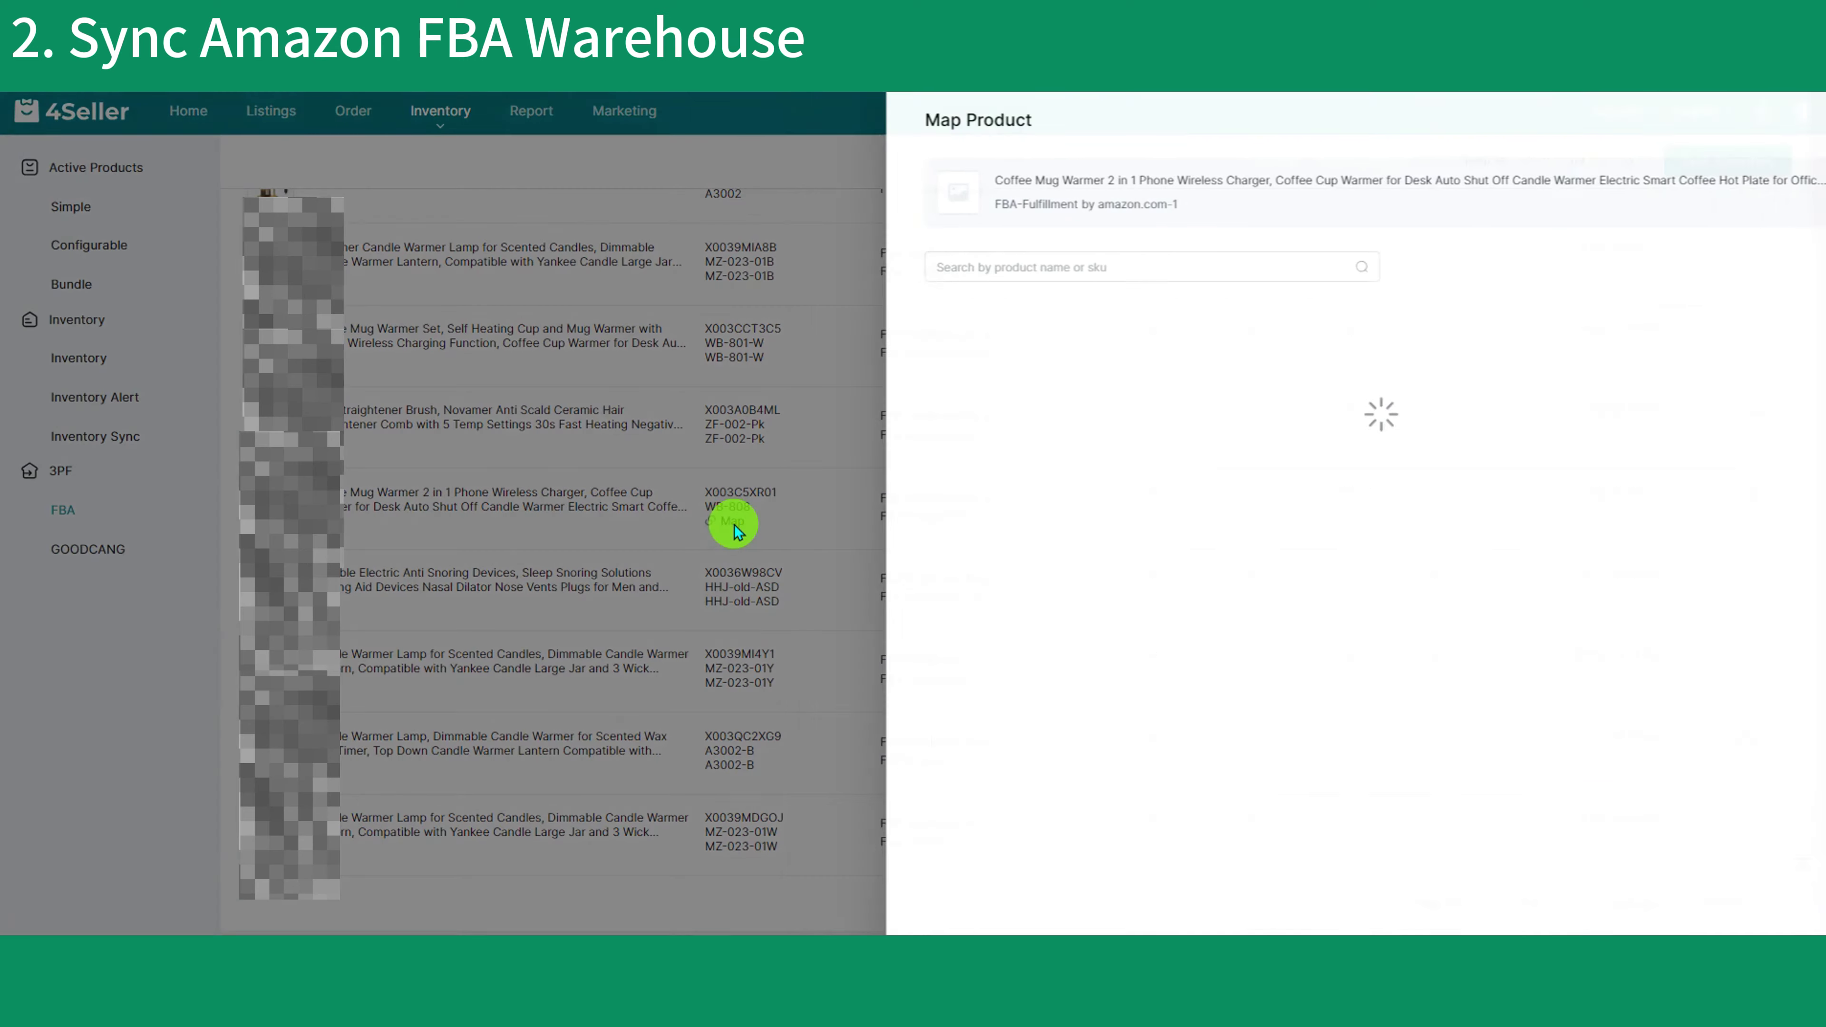
click(1084, 262)
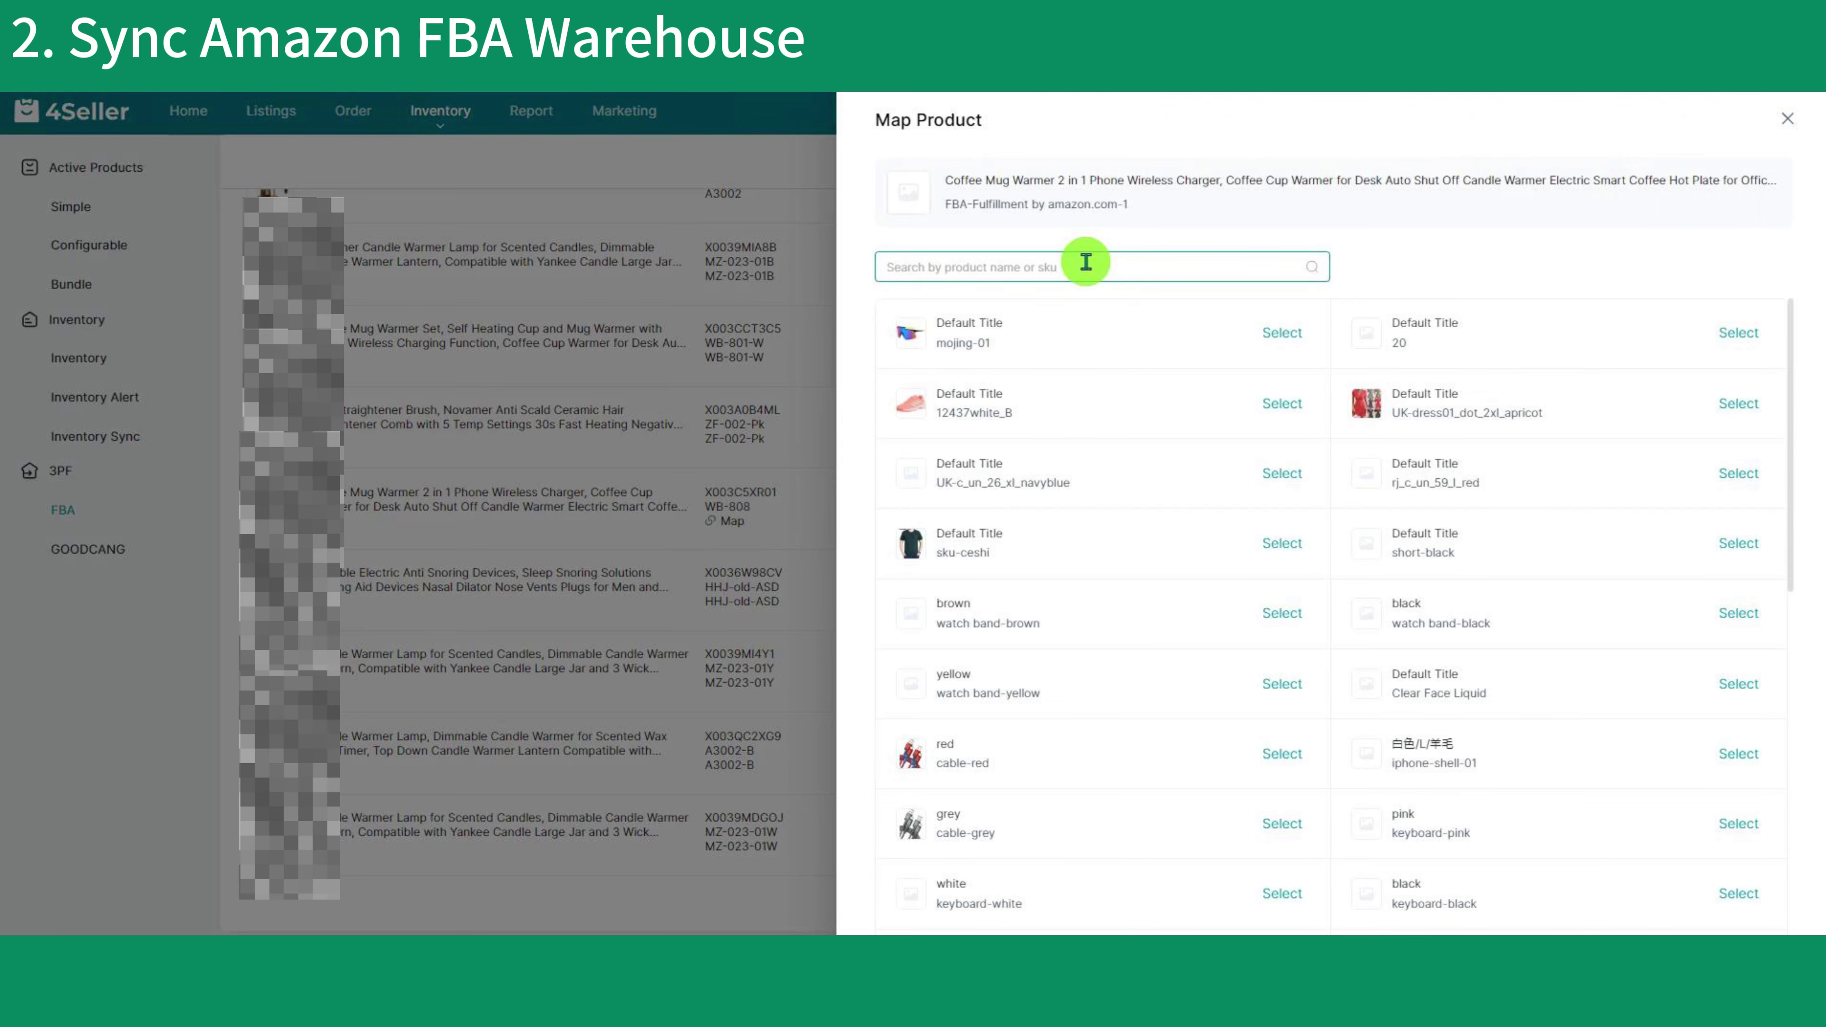
click(1737, 473)
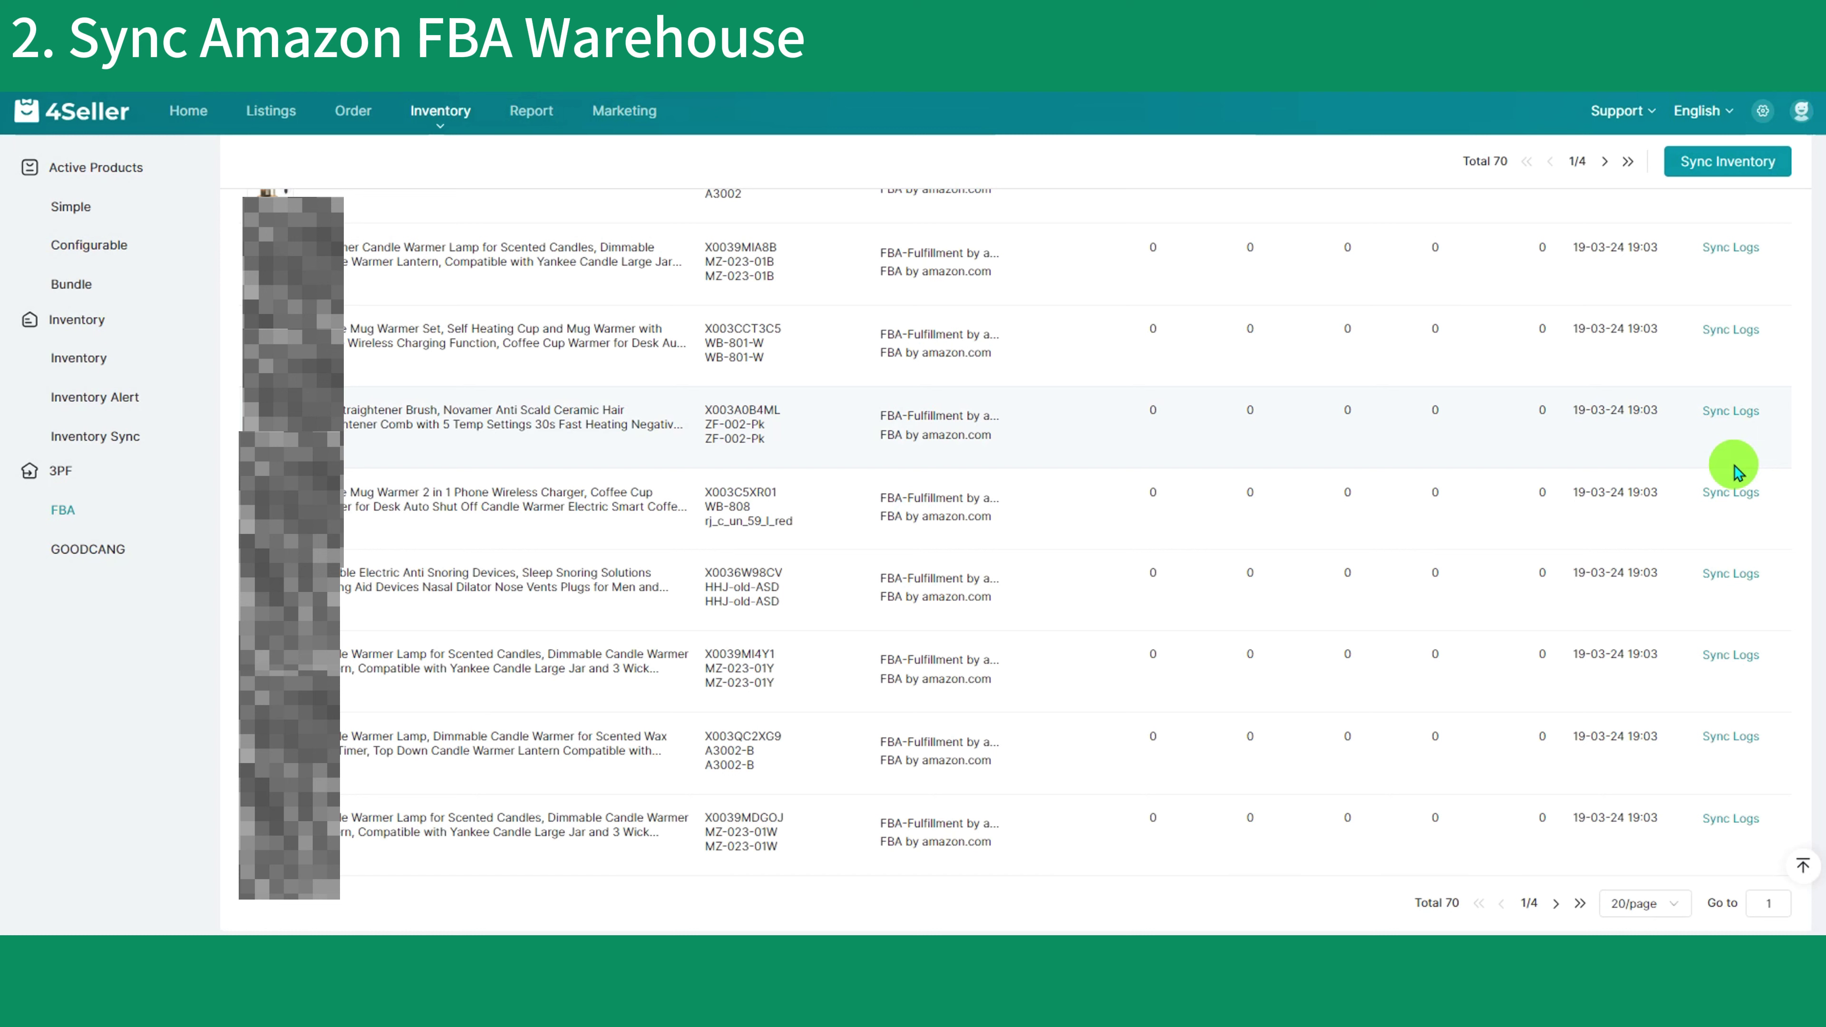
- Turn on Shipping minus inventory in the order process settings
click(1763, 112)
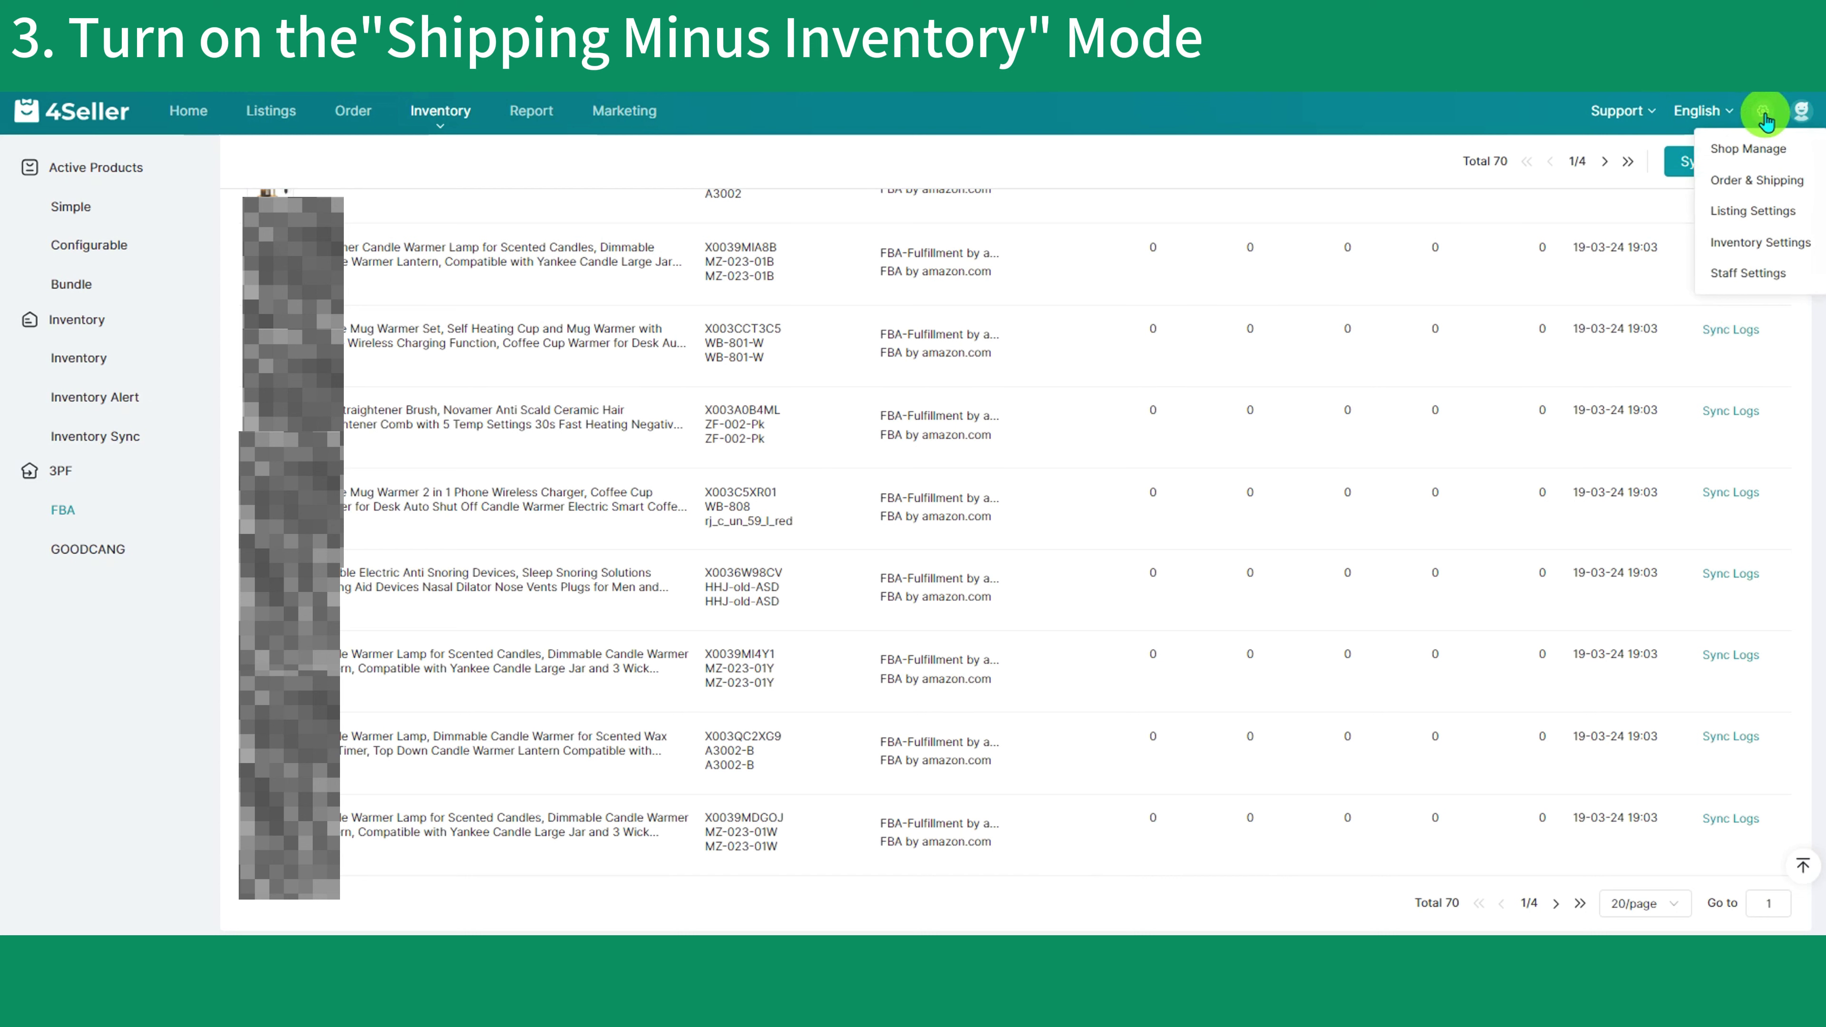
click(1761, 181)
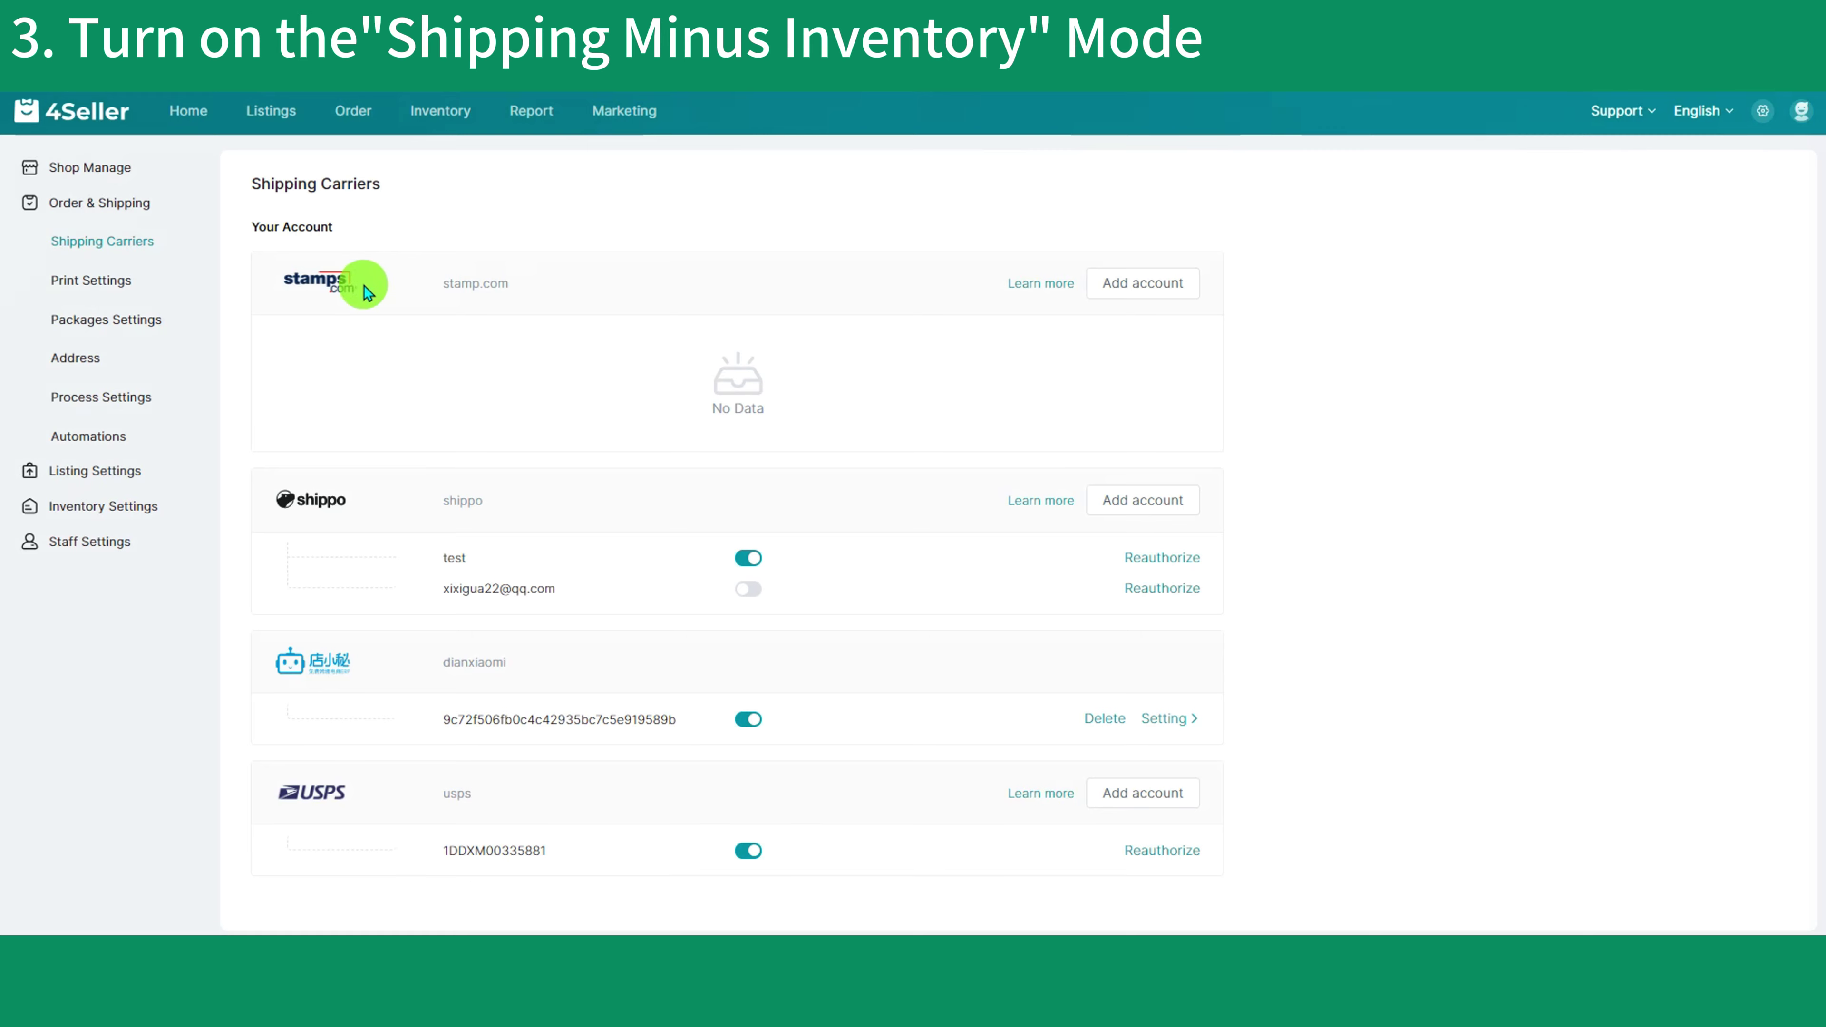
click(94, 400)
click(264, 227)
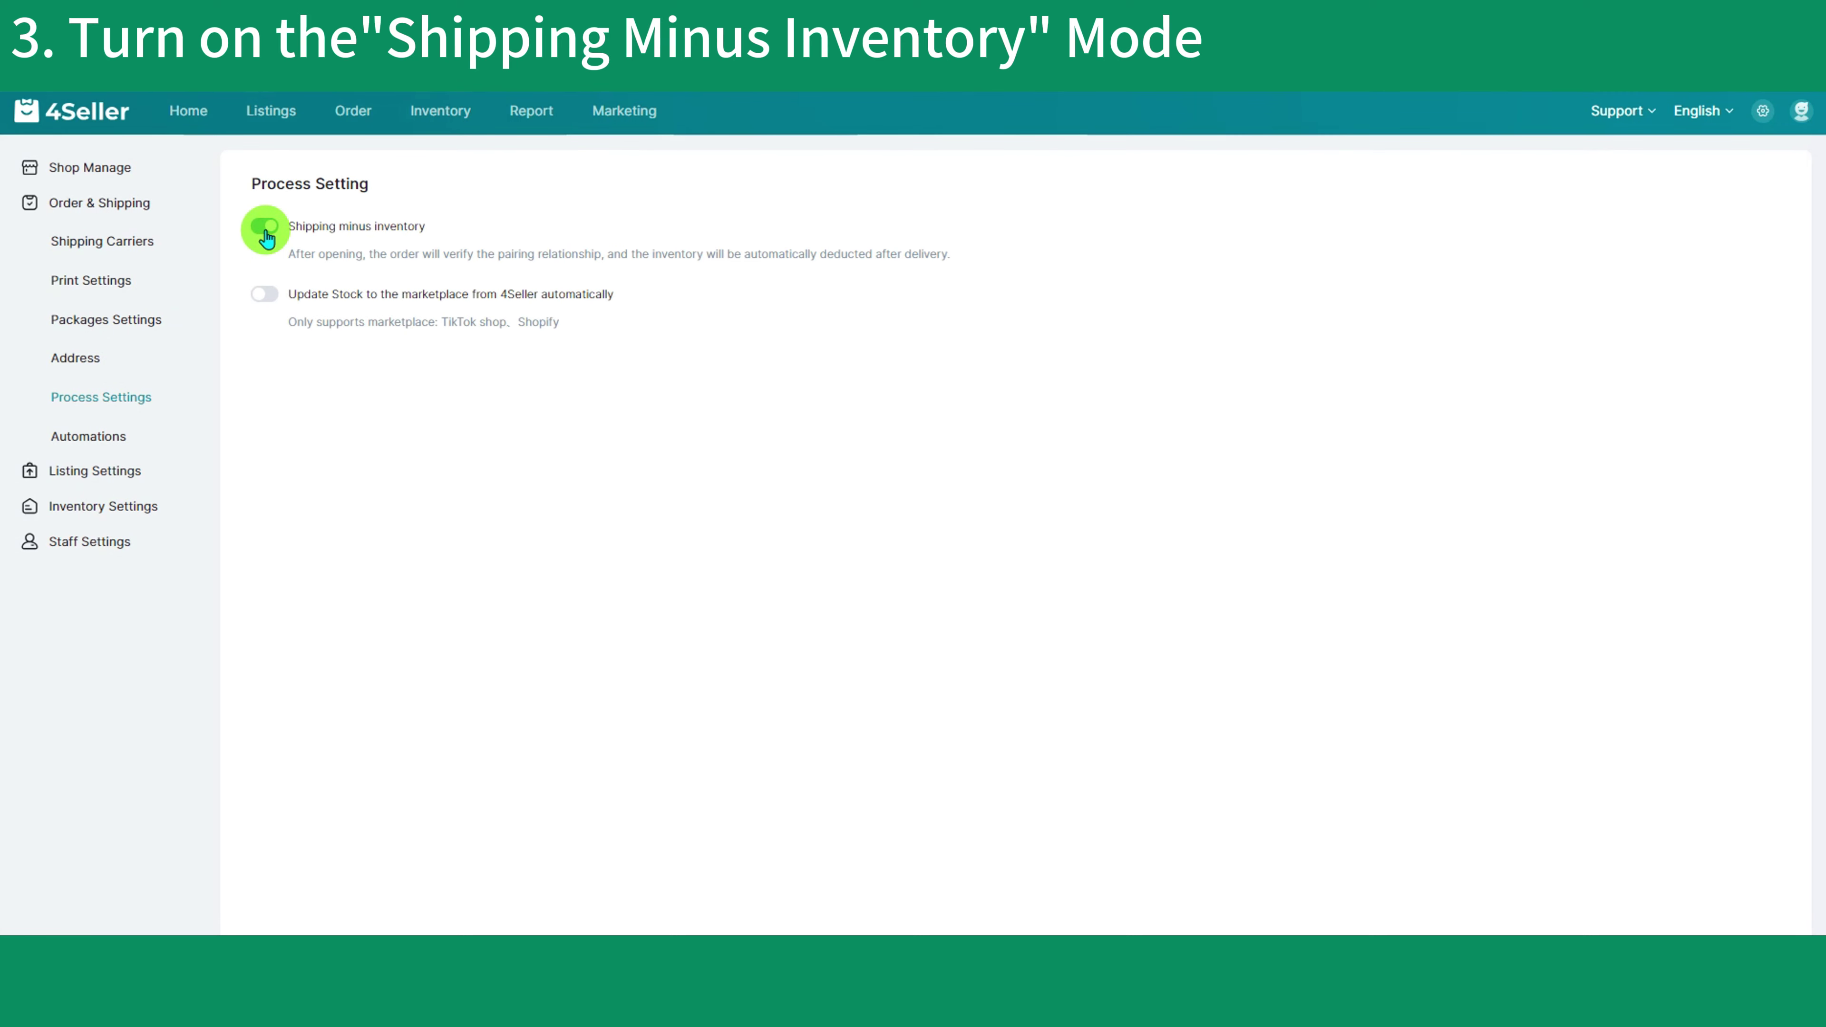
- Batch-change the warehouse of all unmapped pending orders to FBA-amazon.com-yinuote
click(344, 118)
click(128, 206)
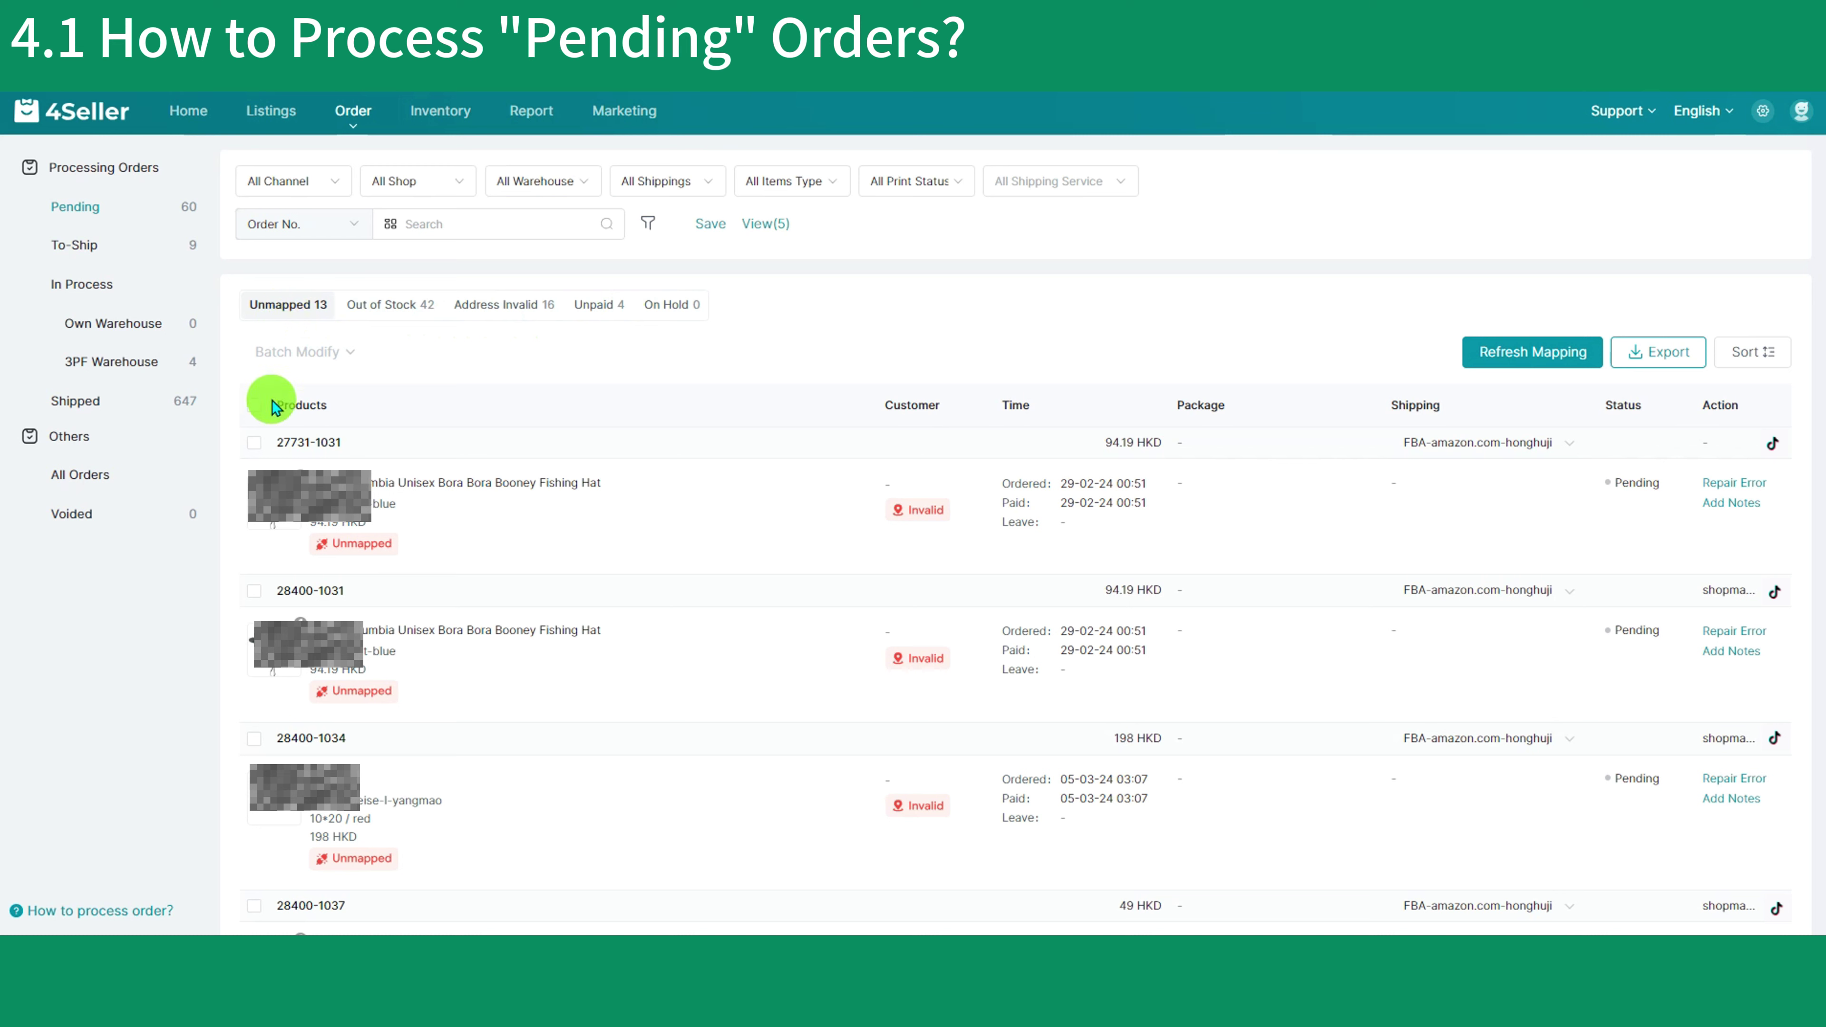
click(254, 406)
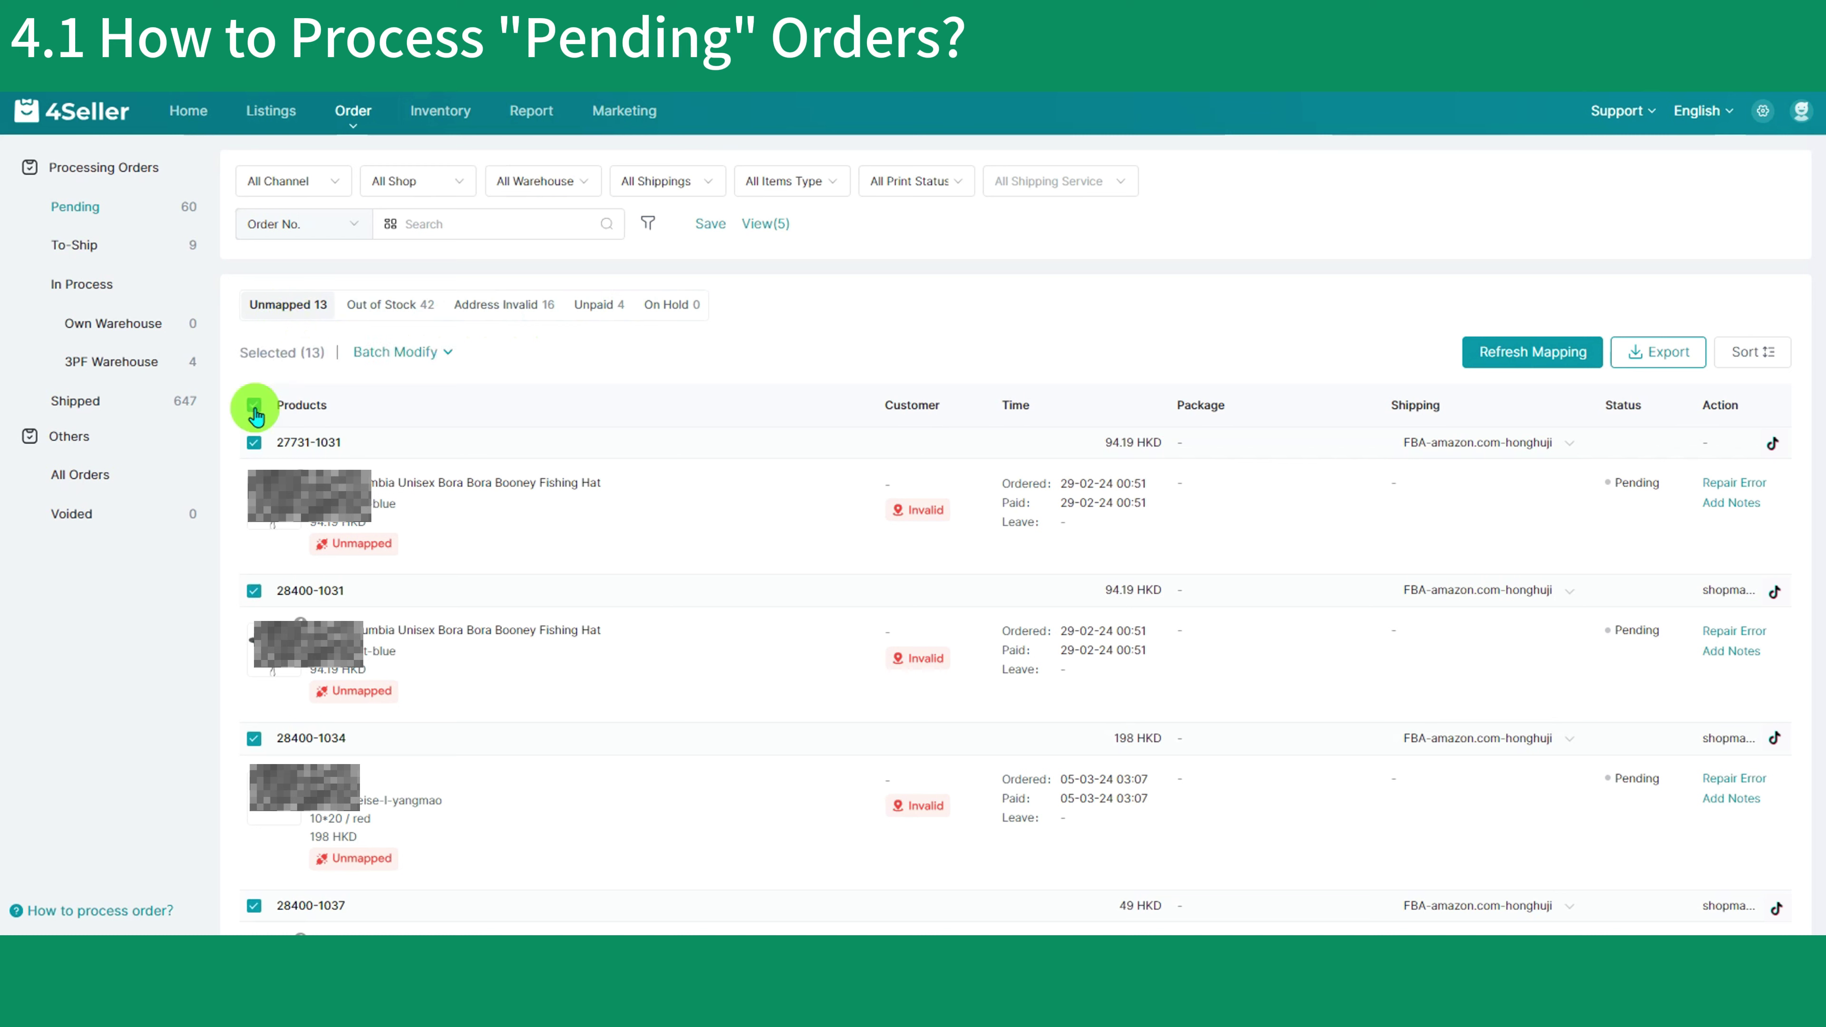
click(366, 353)
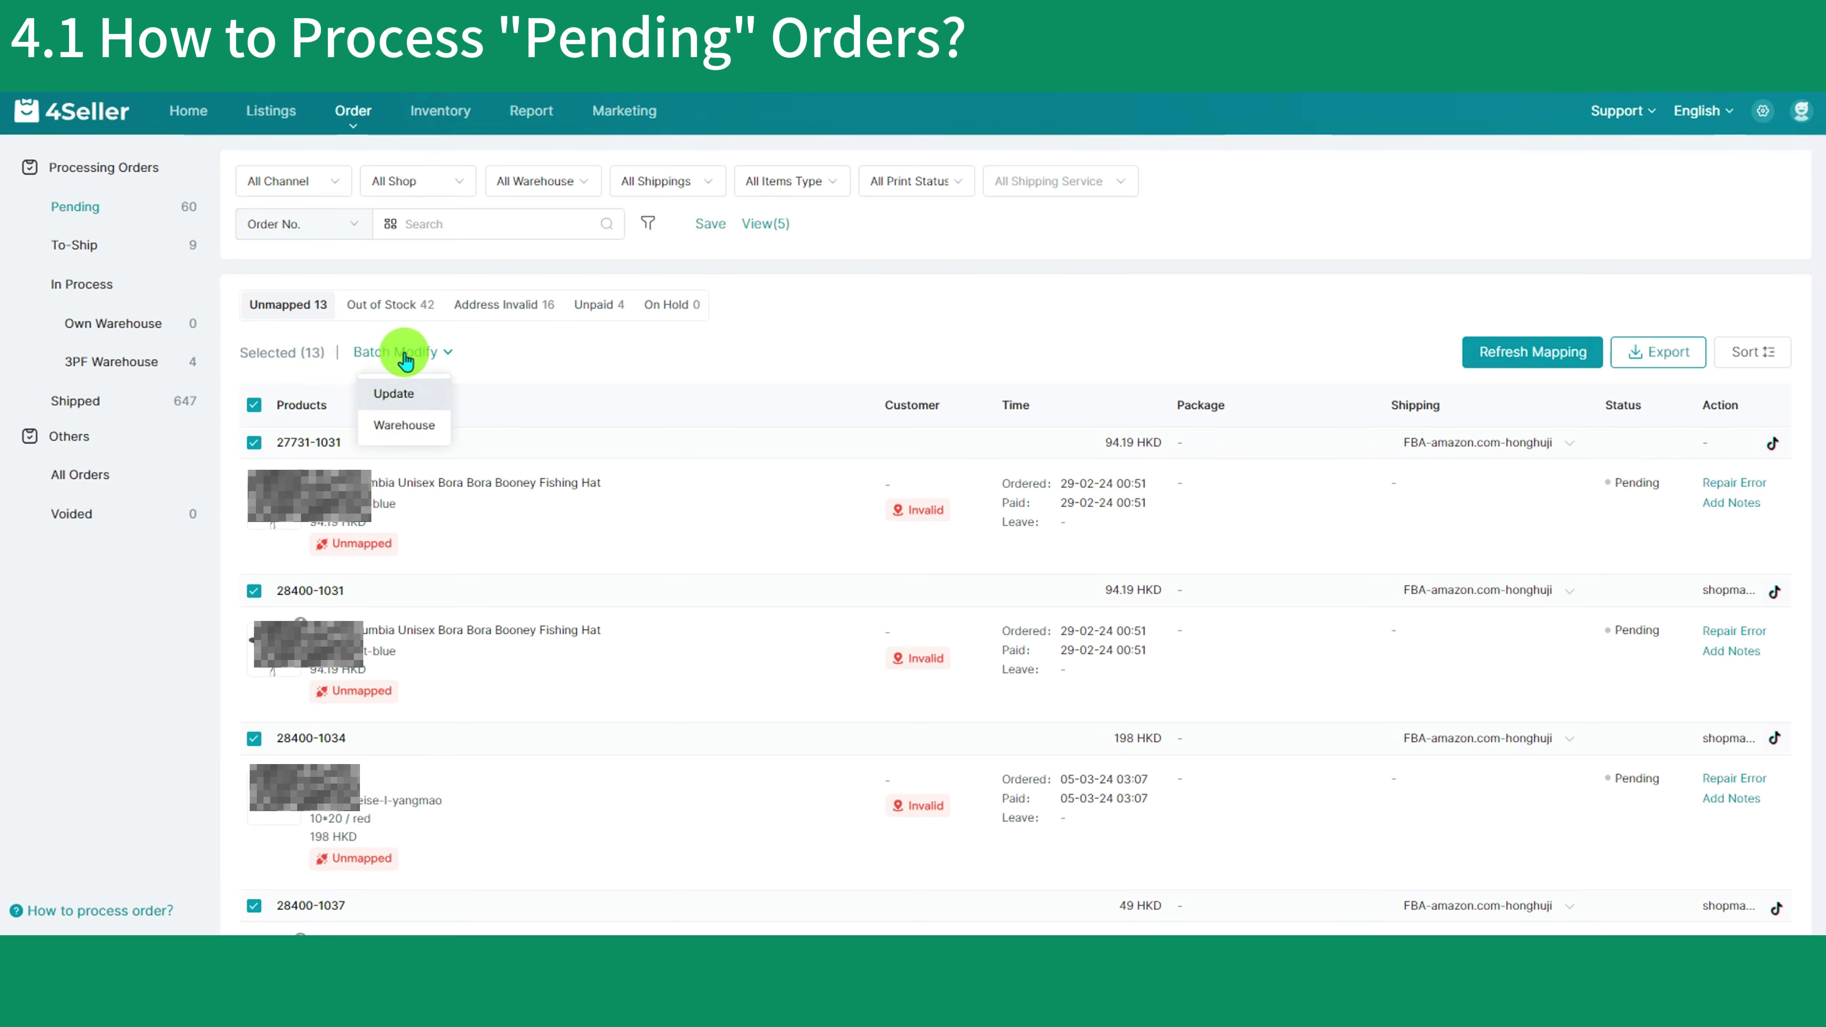
click(404, 427)
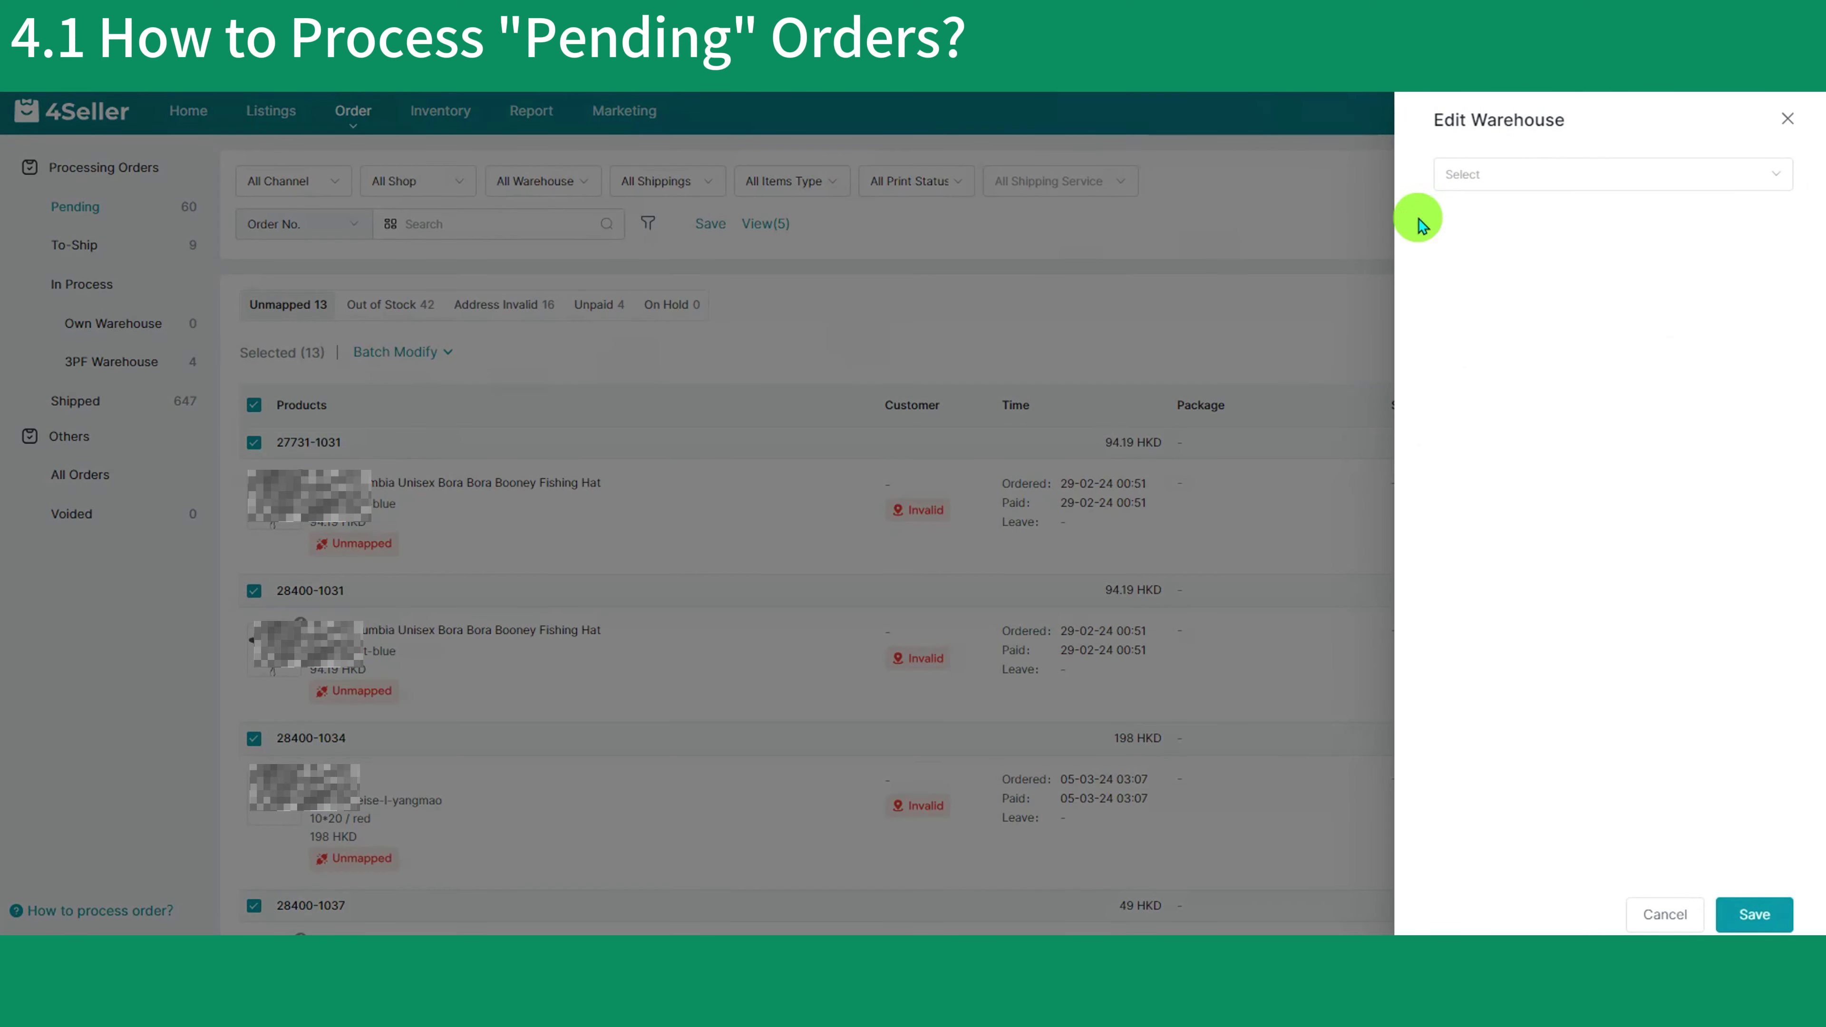
click(1514, 174)
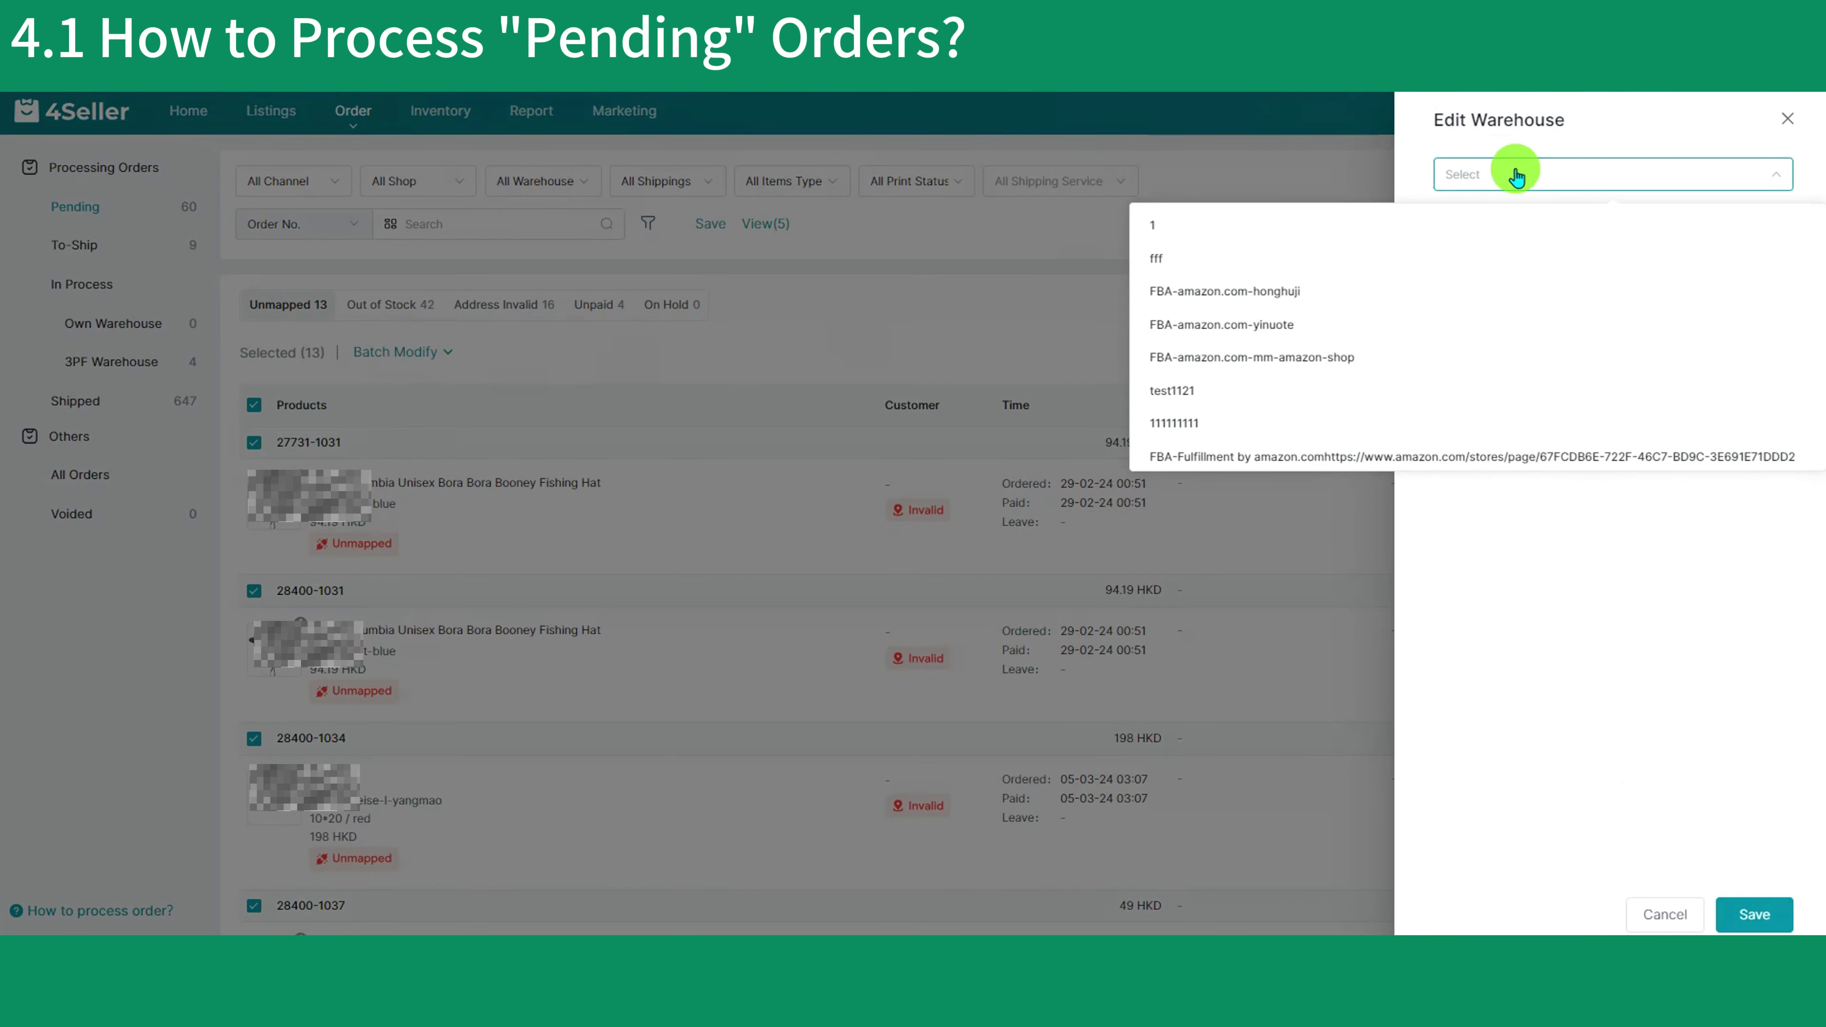
click(1208, 324)
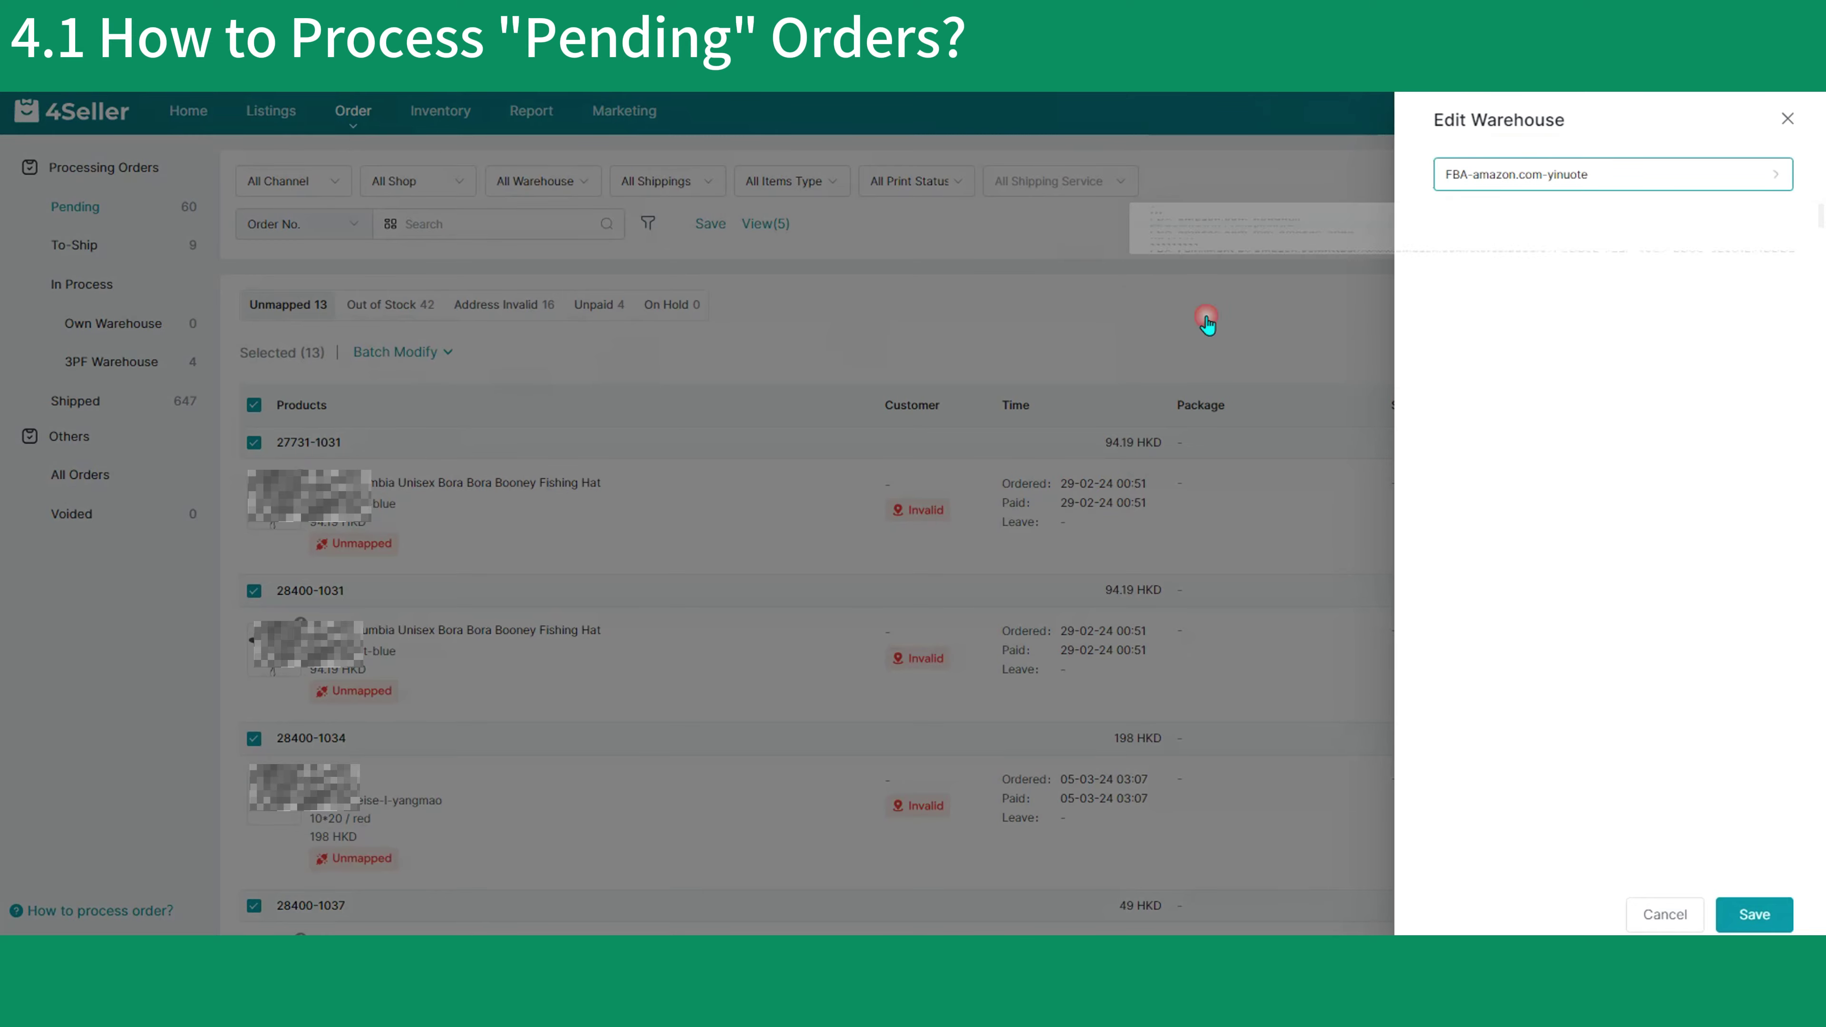
click(1764, 916)
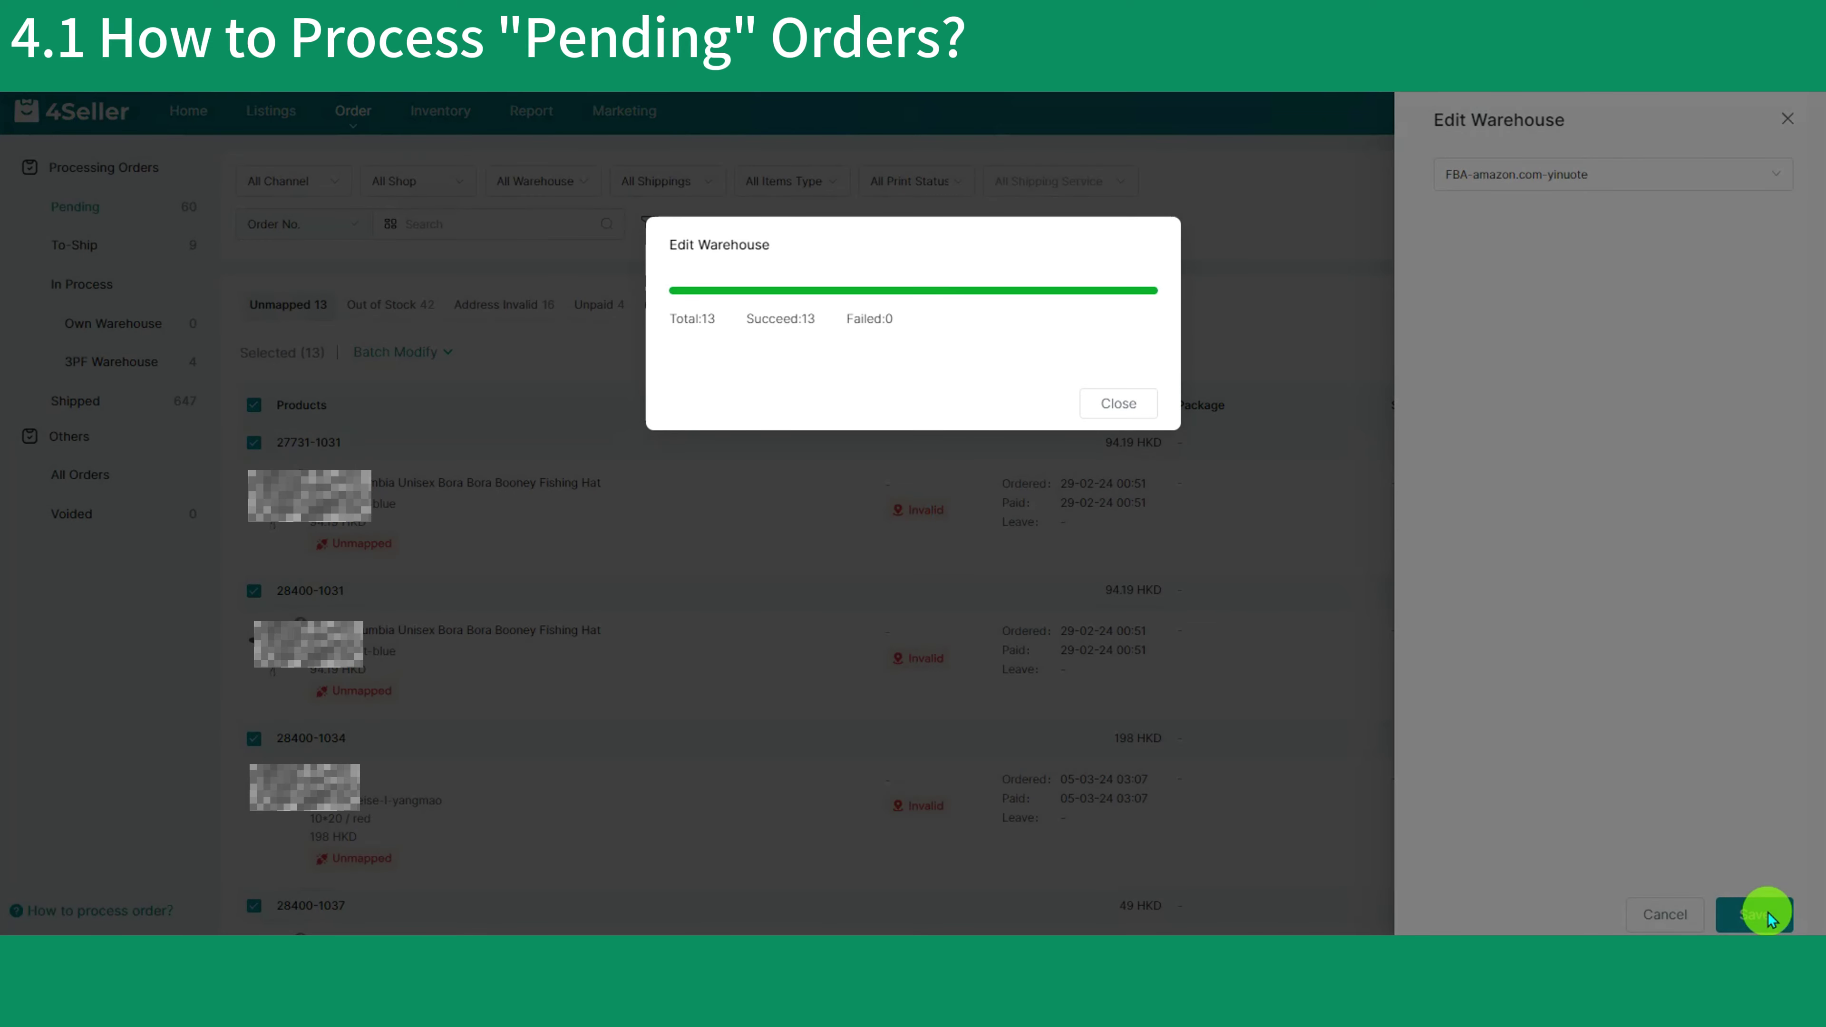
click(1123, 406)
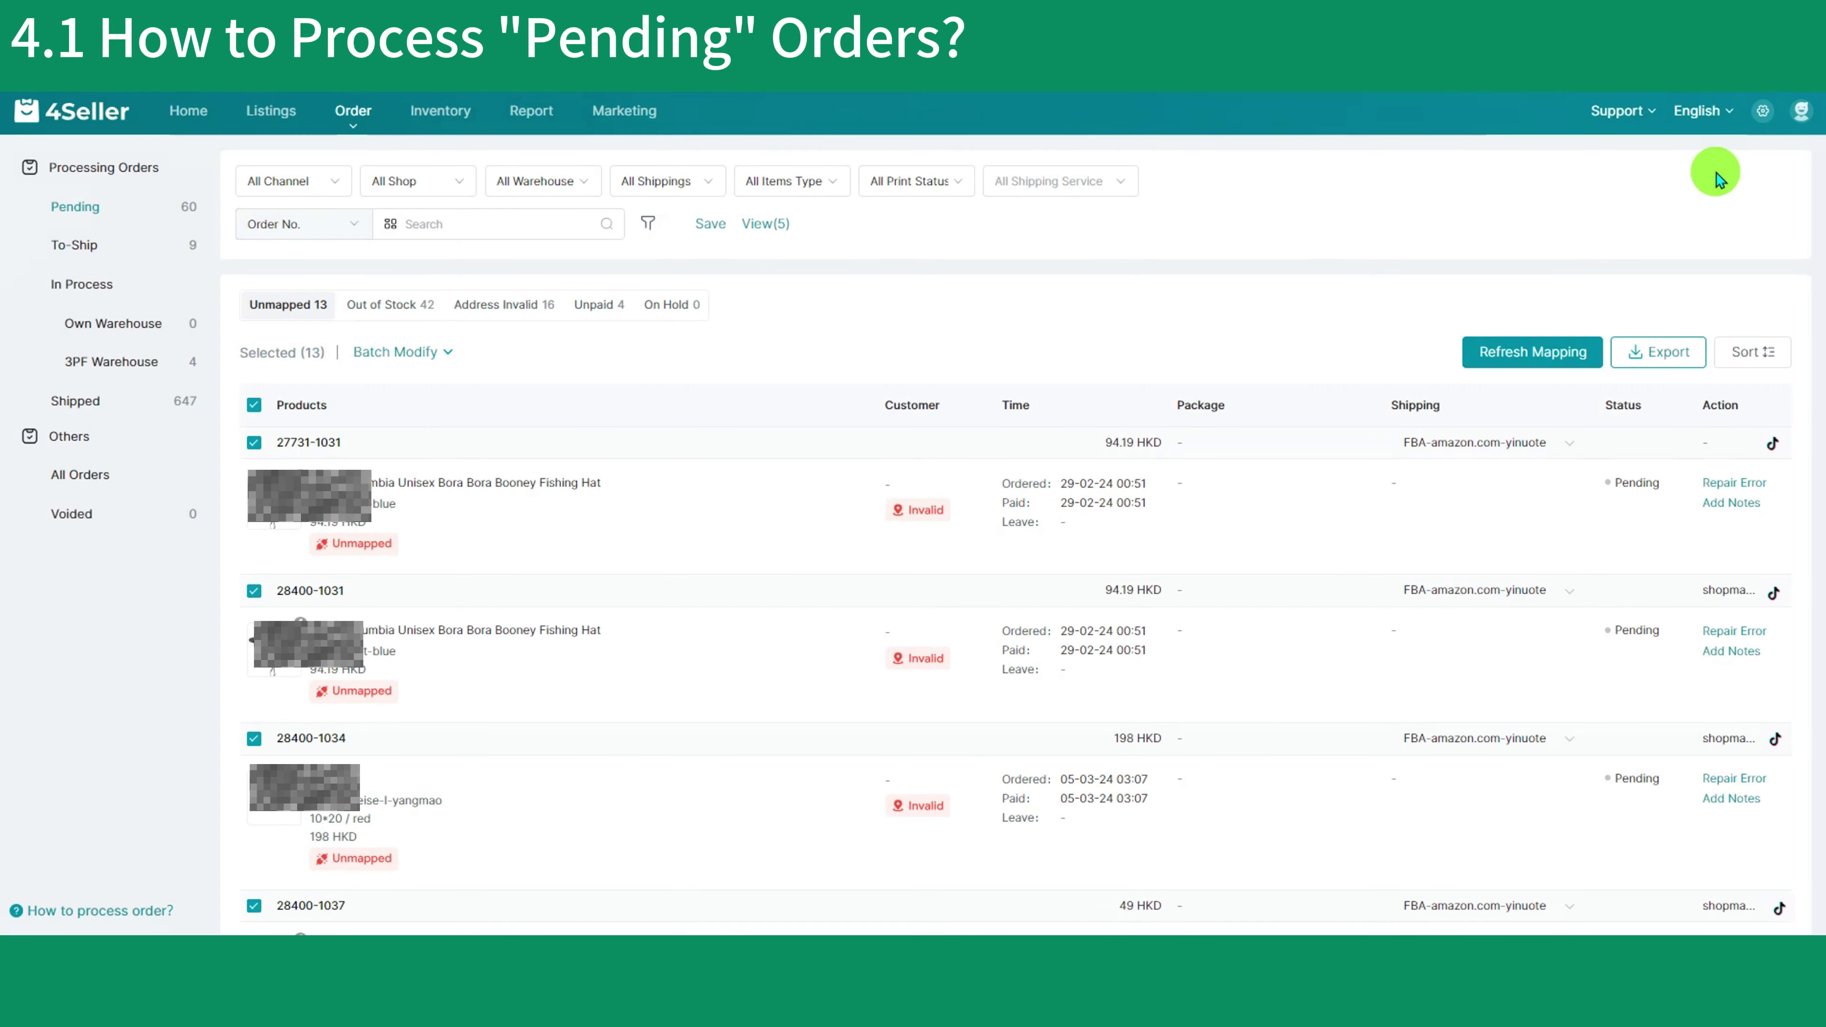
- Map the first unmapped pending order's item to the product with SKU mojing-01 and link the two products
click(367, 541)
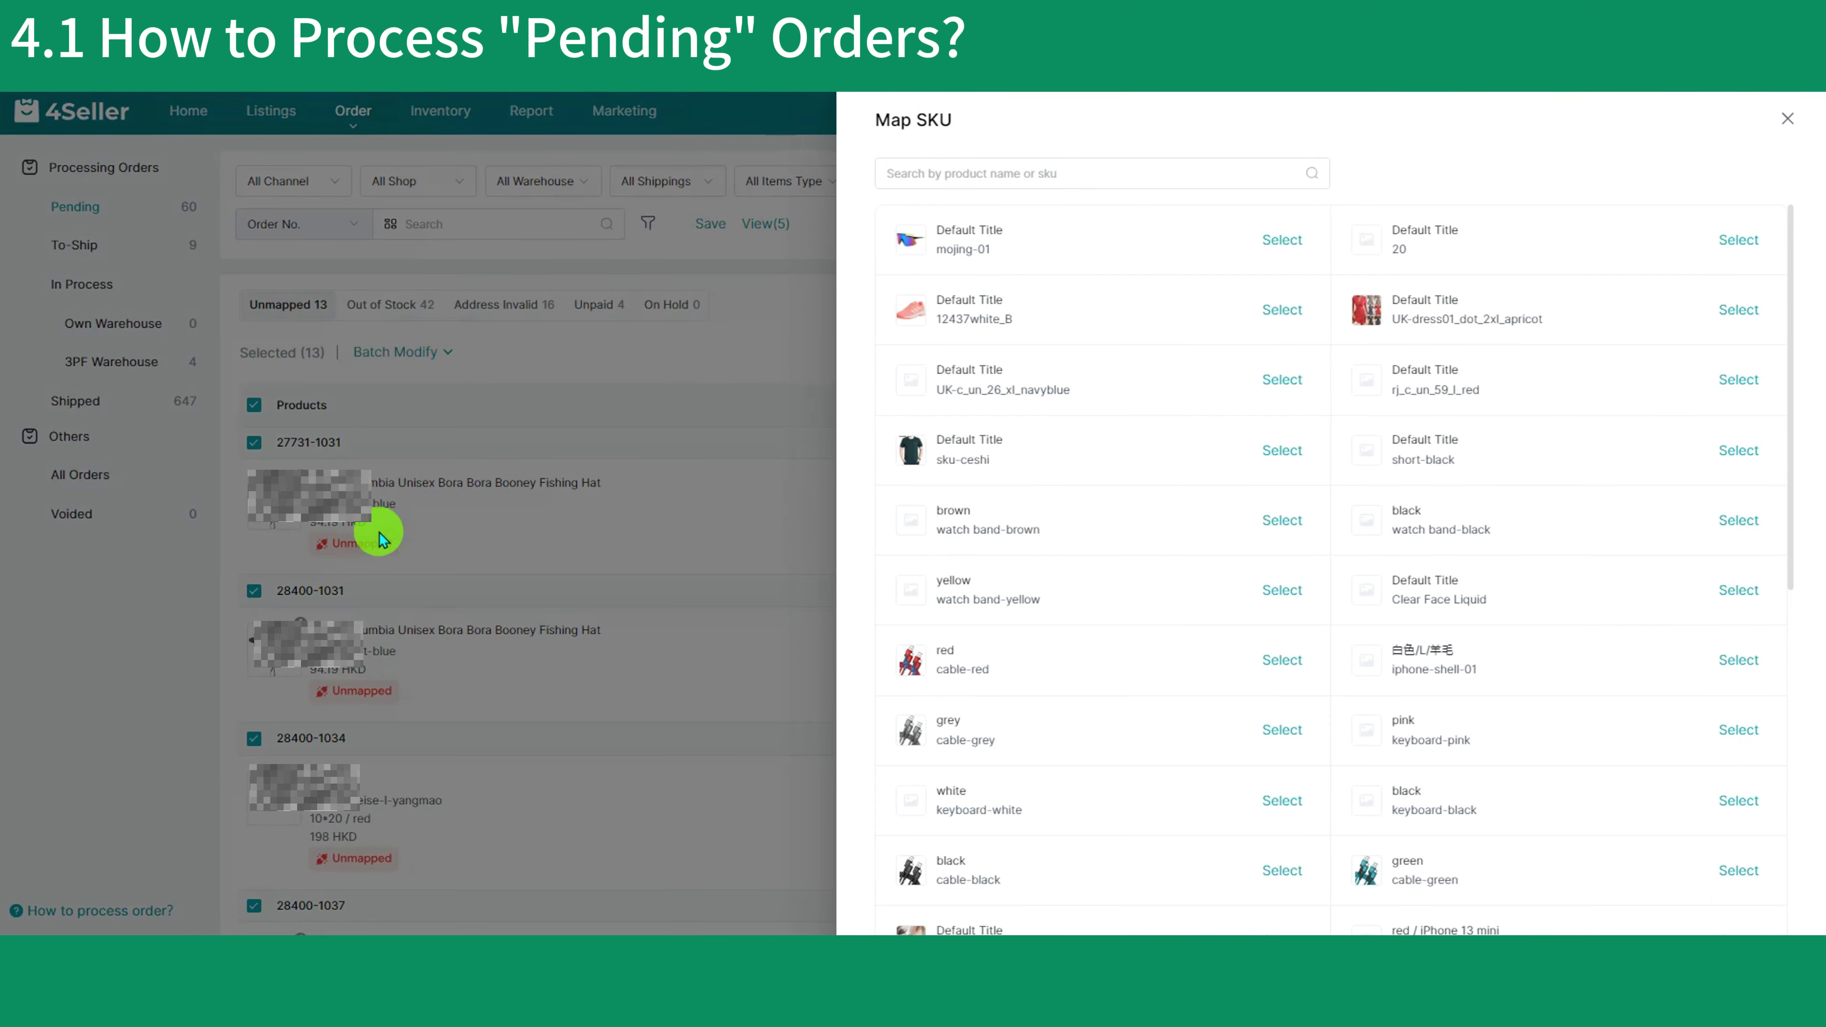
click(1297, 247)
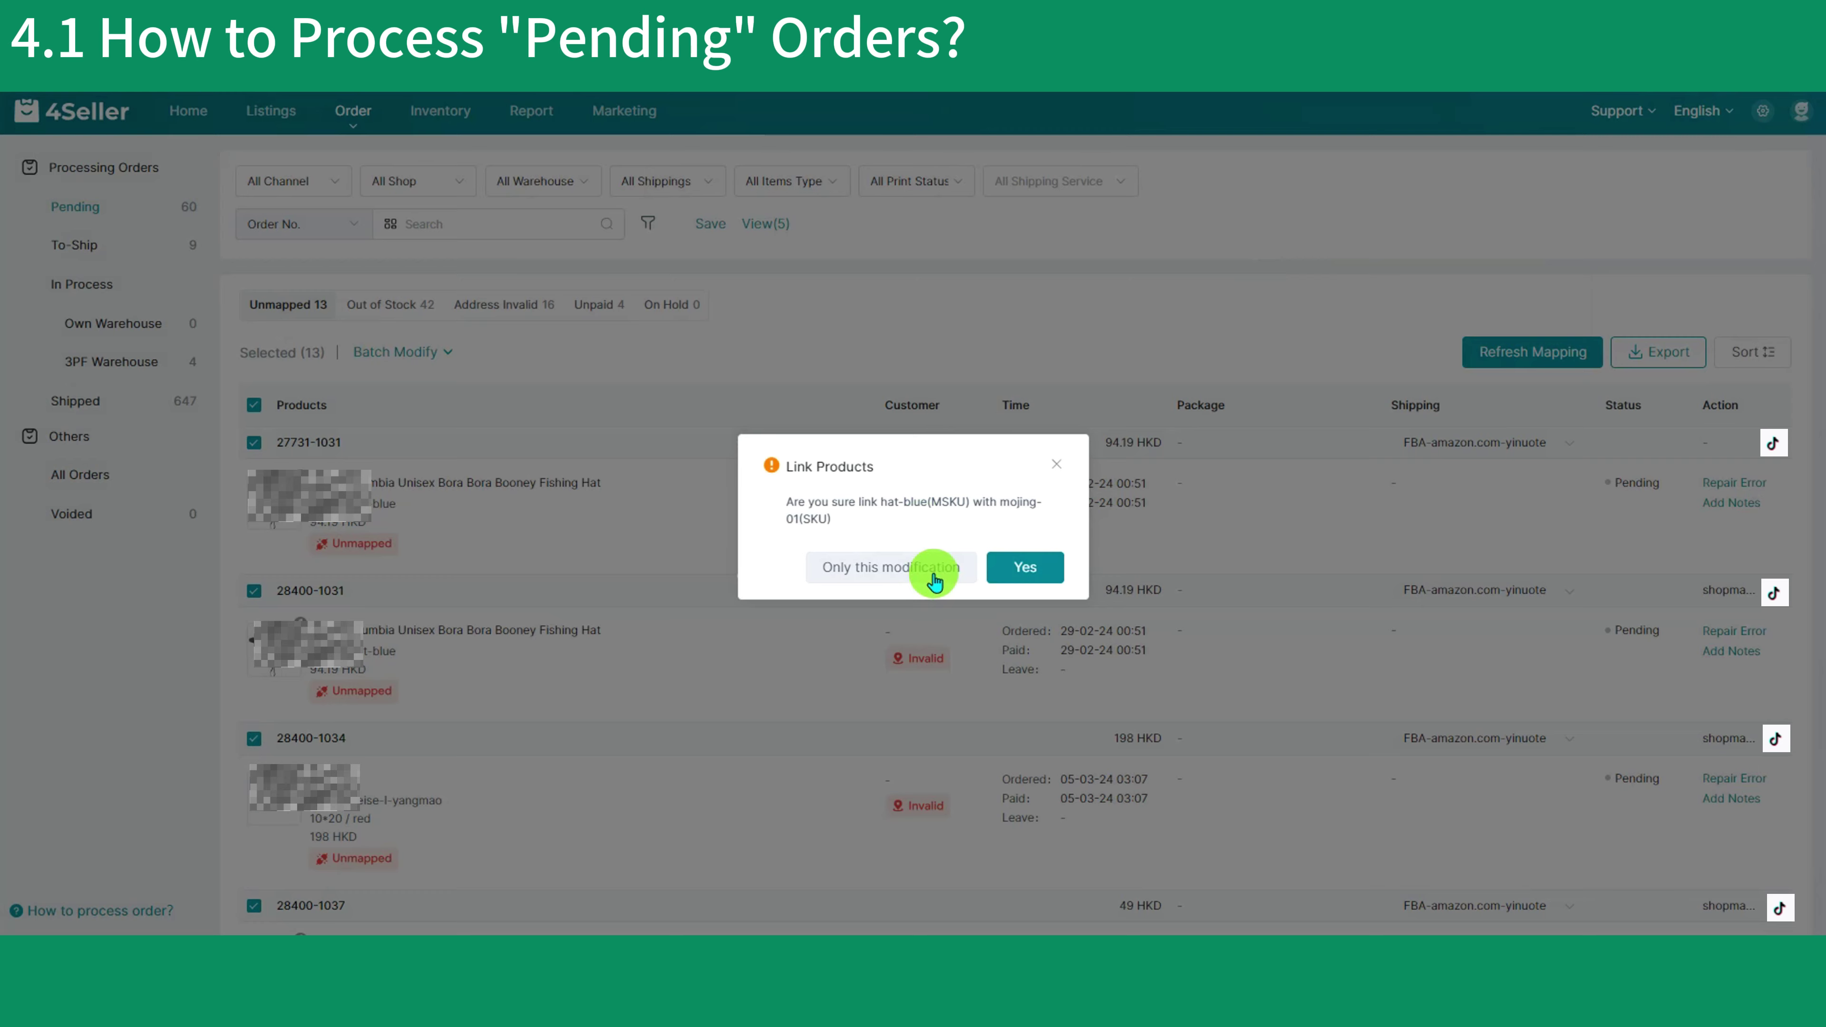
click(1055, 568)
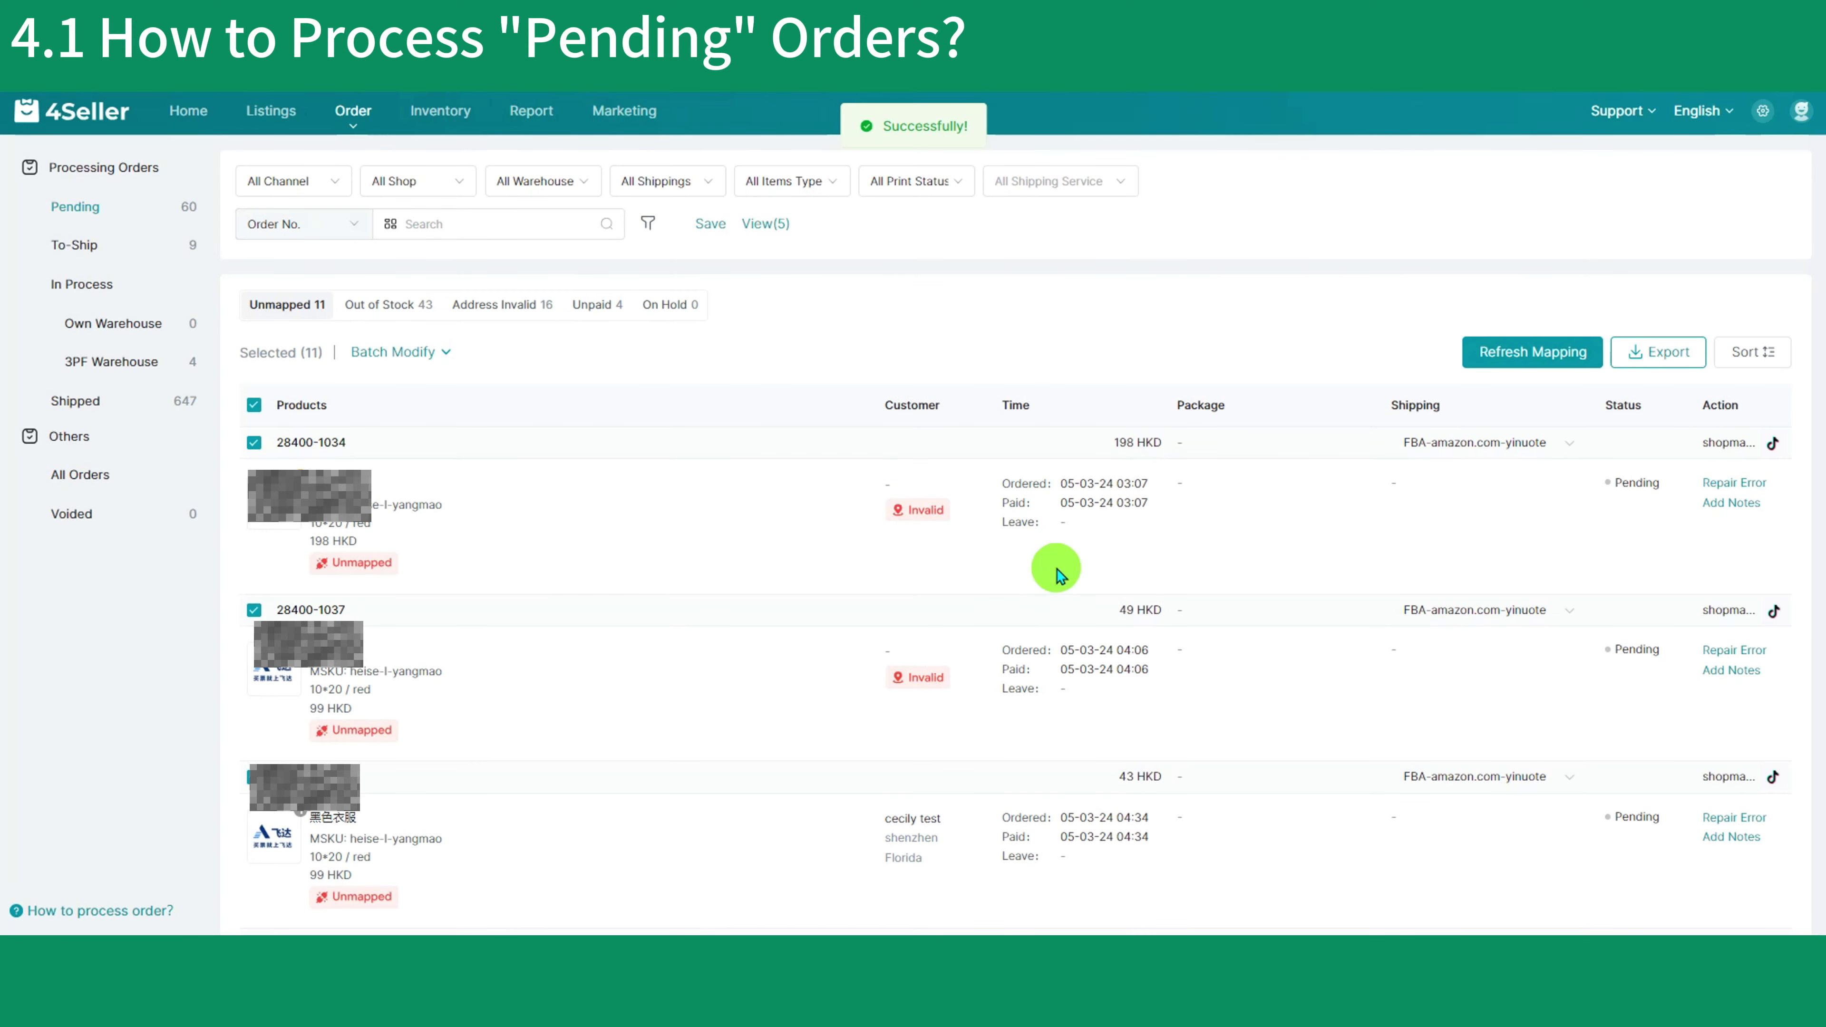
- Refresh the stock of the out-of-stock pending orders
click(406, 302)
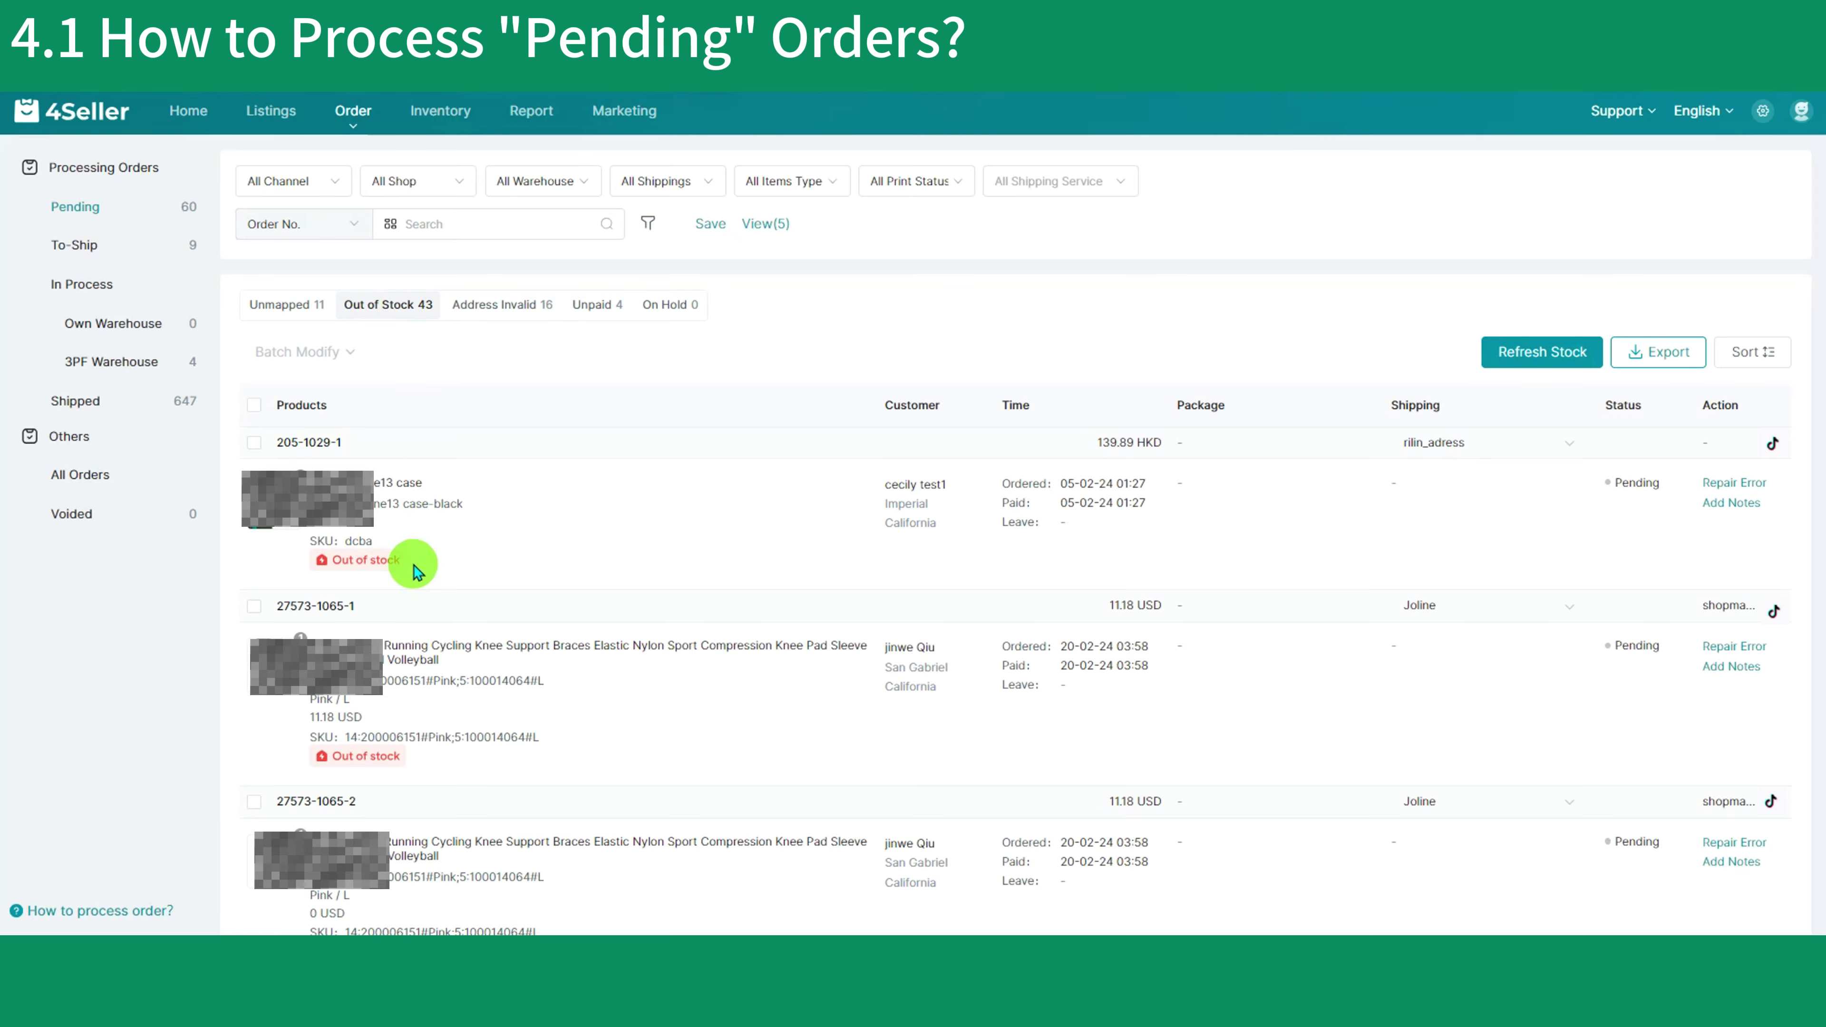
click(1571, 360)
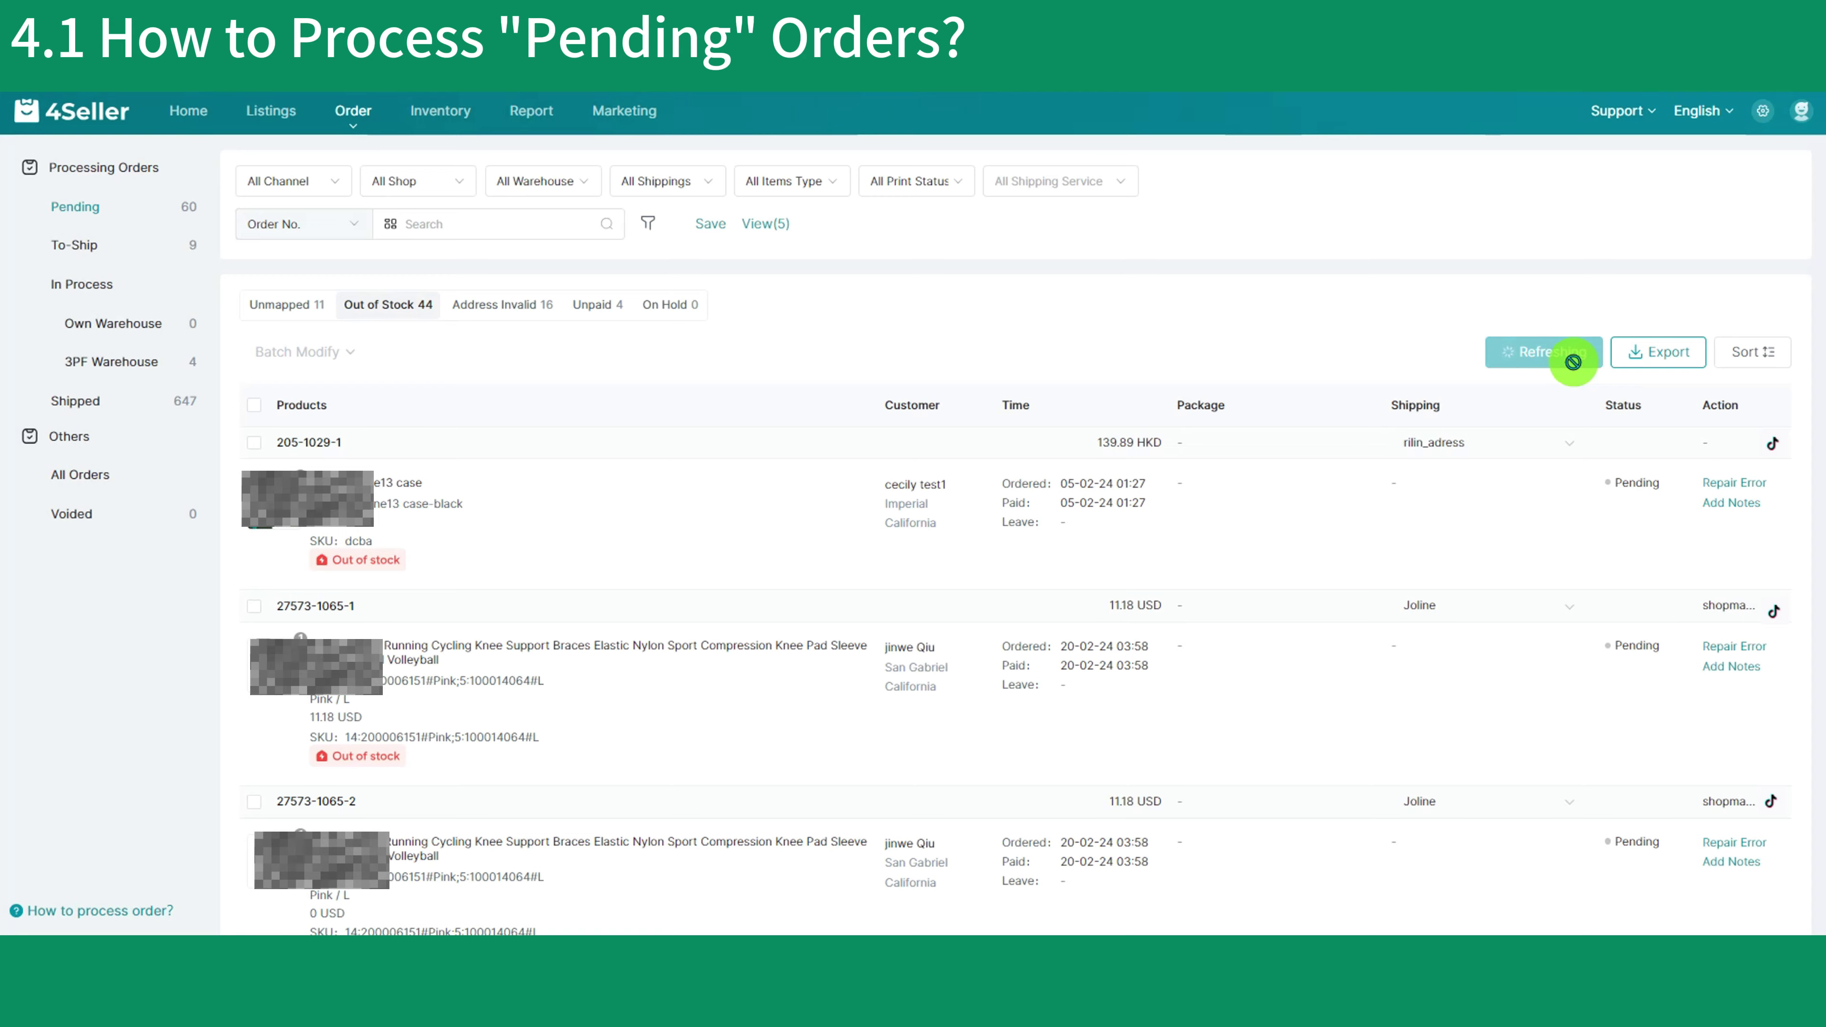
- Open the customer address of the first address-invalid pending order for editing and save it
click(515, 309)
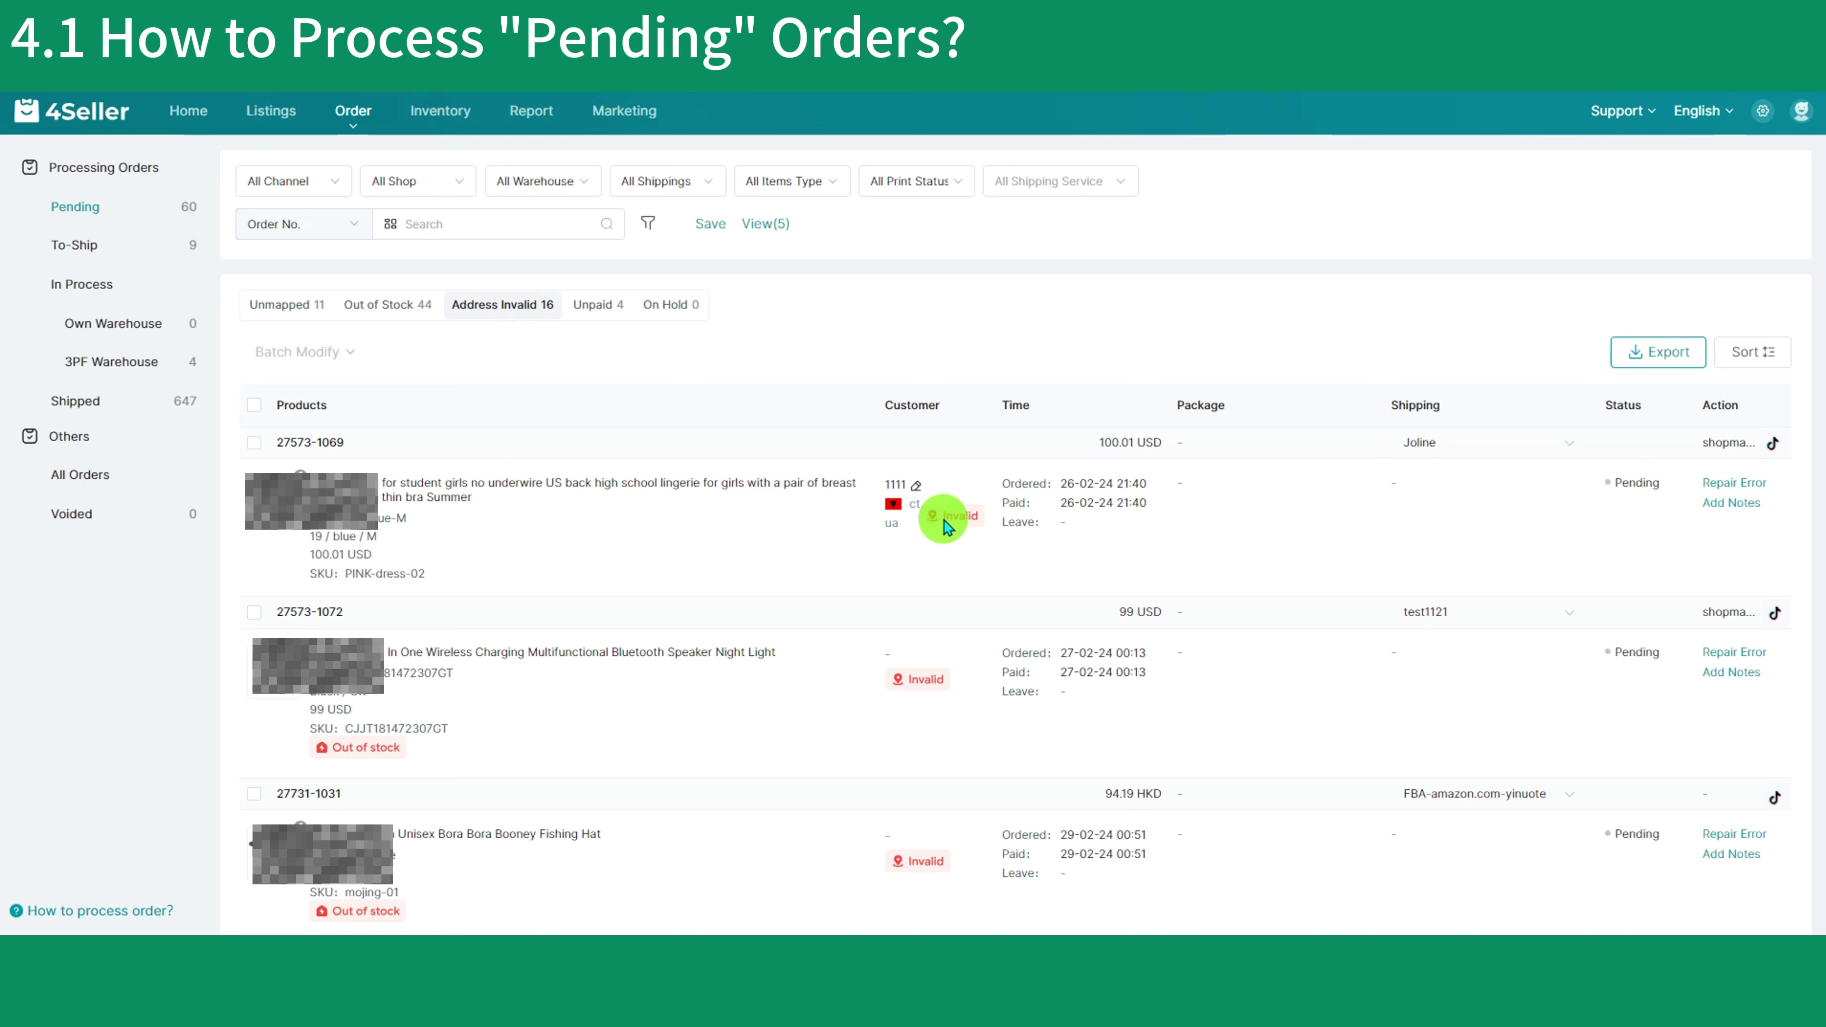
click(916, 486)
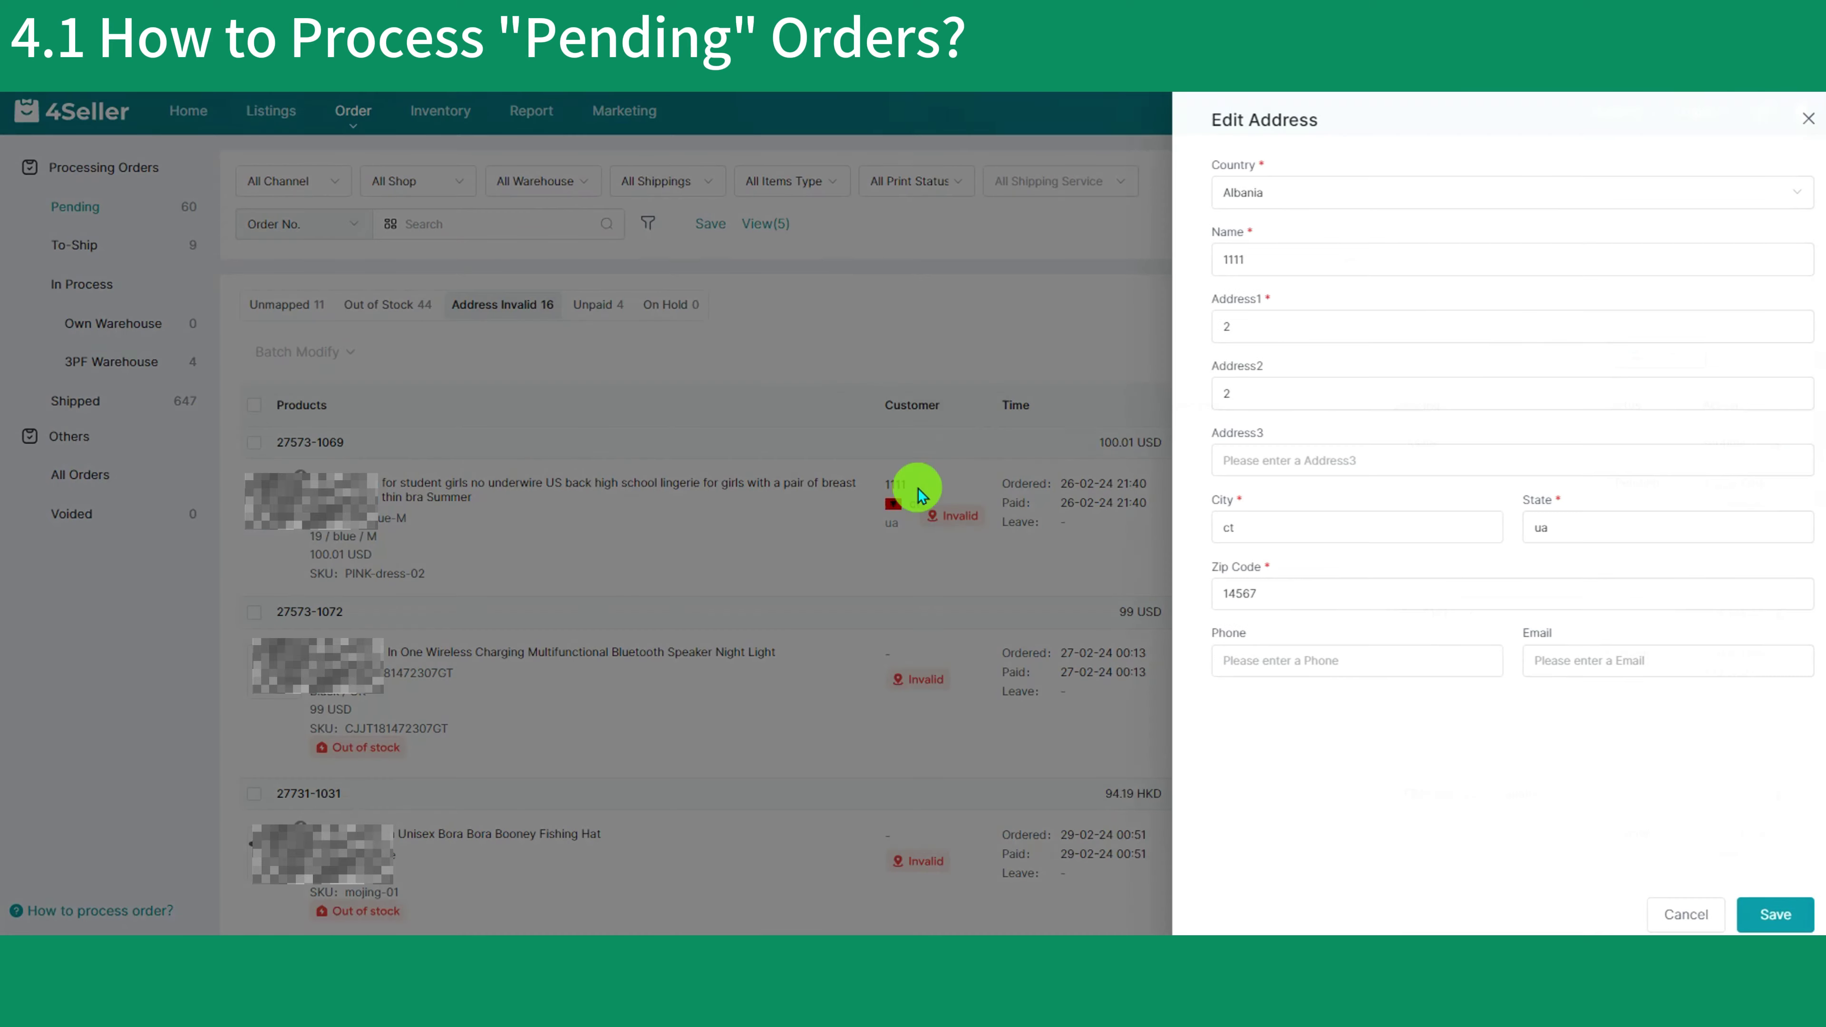
click(1753, 915)
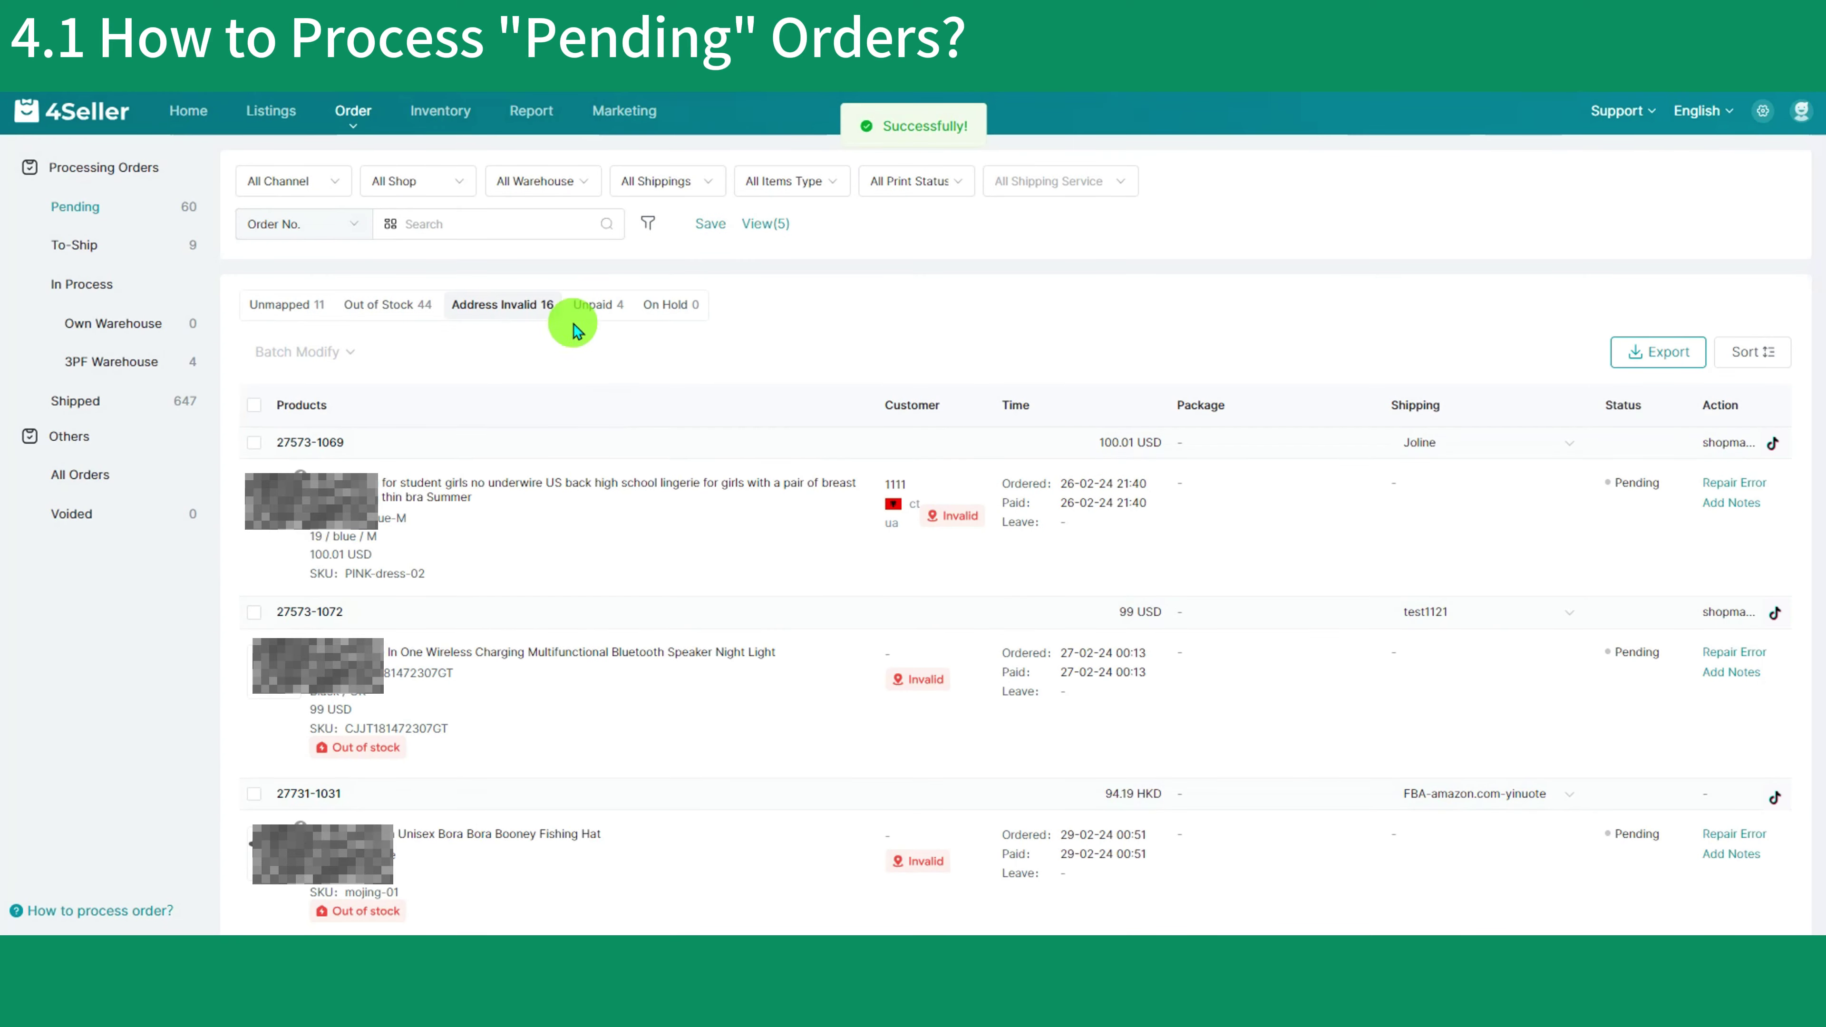
- Check the unpaid and the on-hold pending orders
click(594, 302)
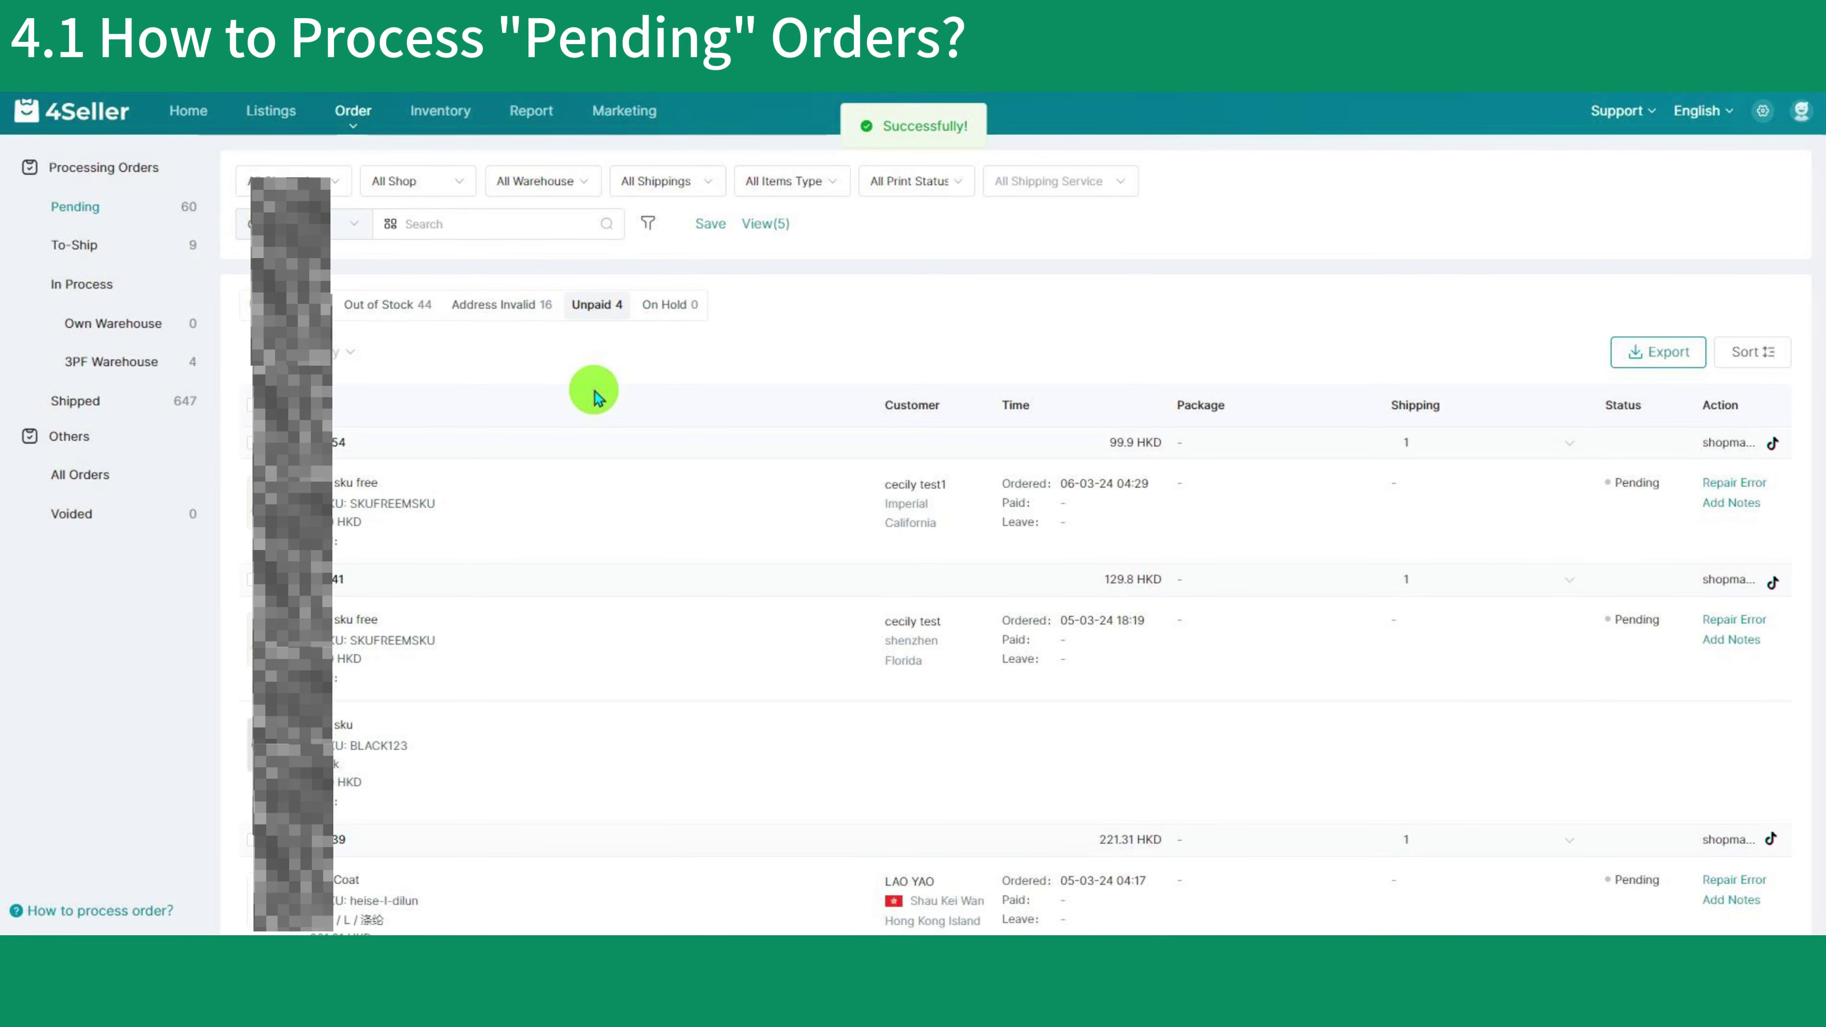
click(675, 307)
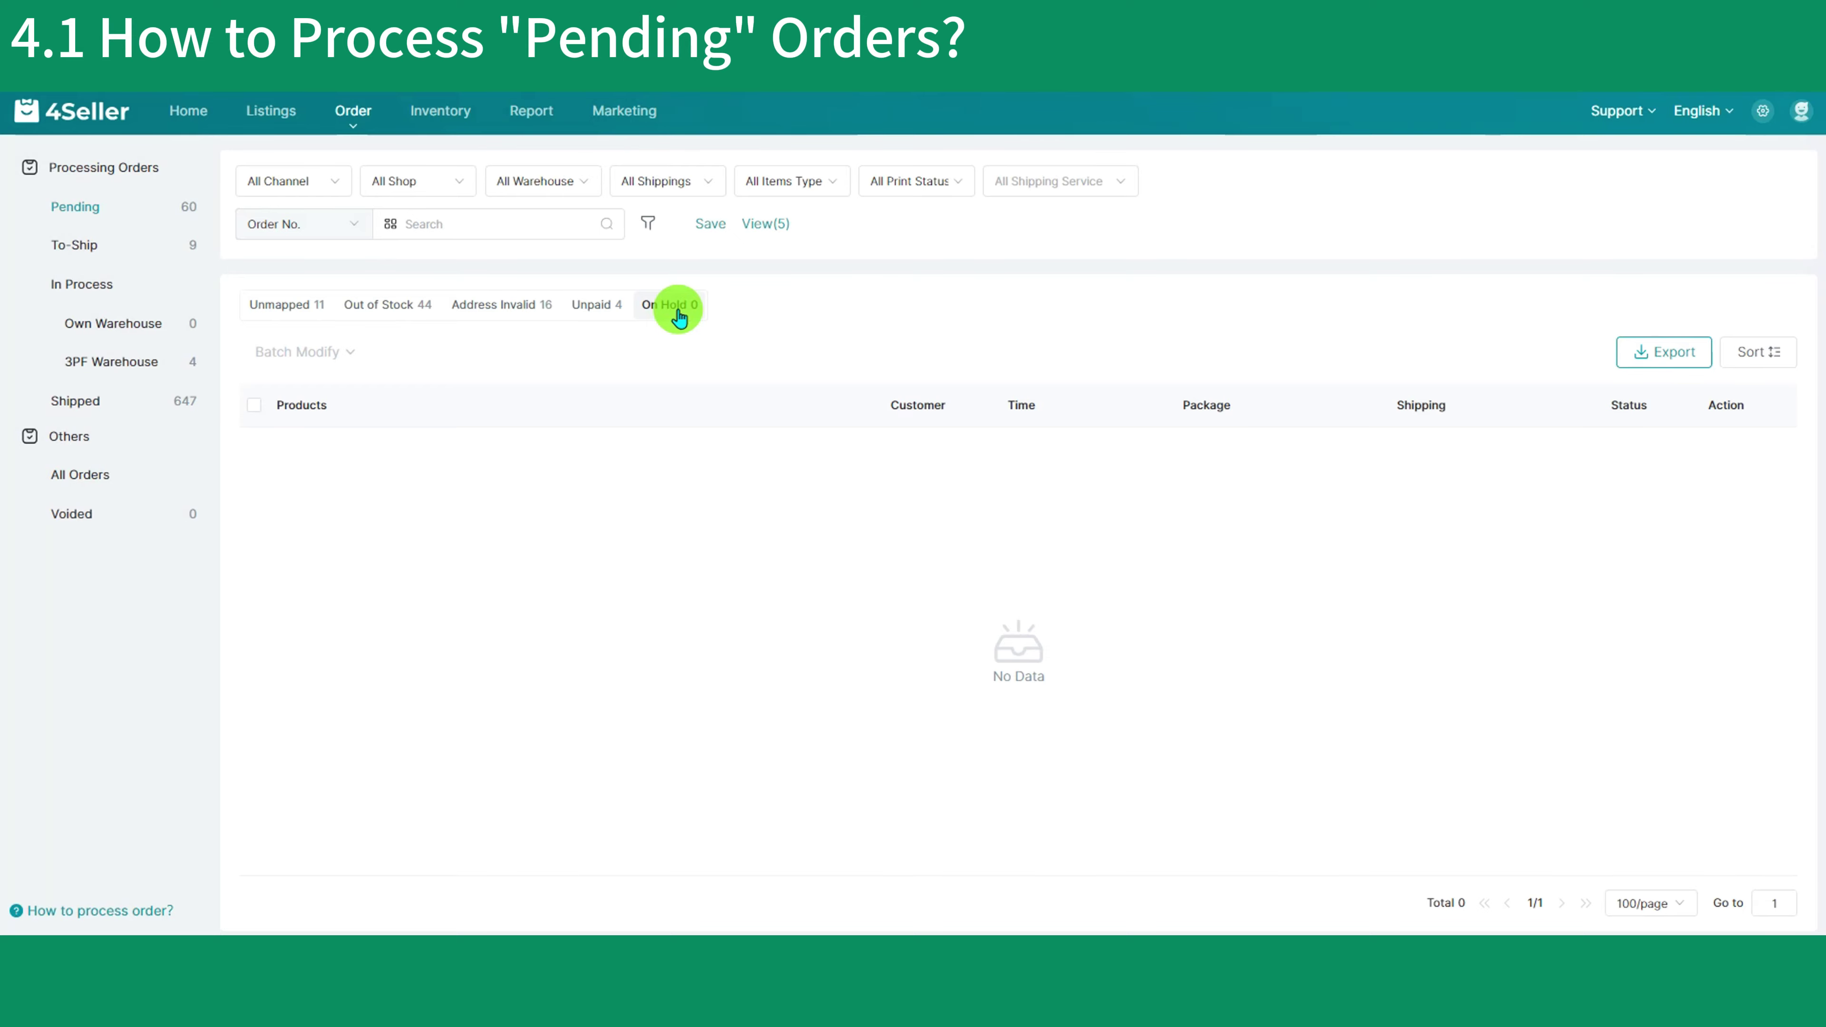
- Buy a label for the first to-ship order with carrier Amazon MCF and the Standard service
click(117, 252)
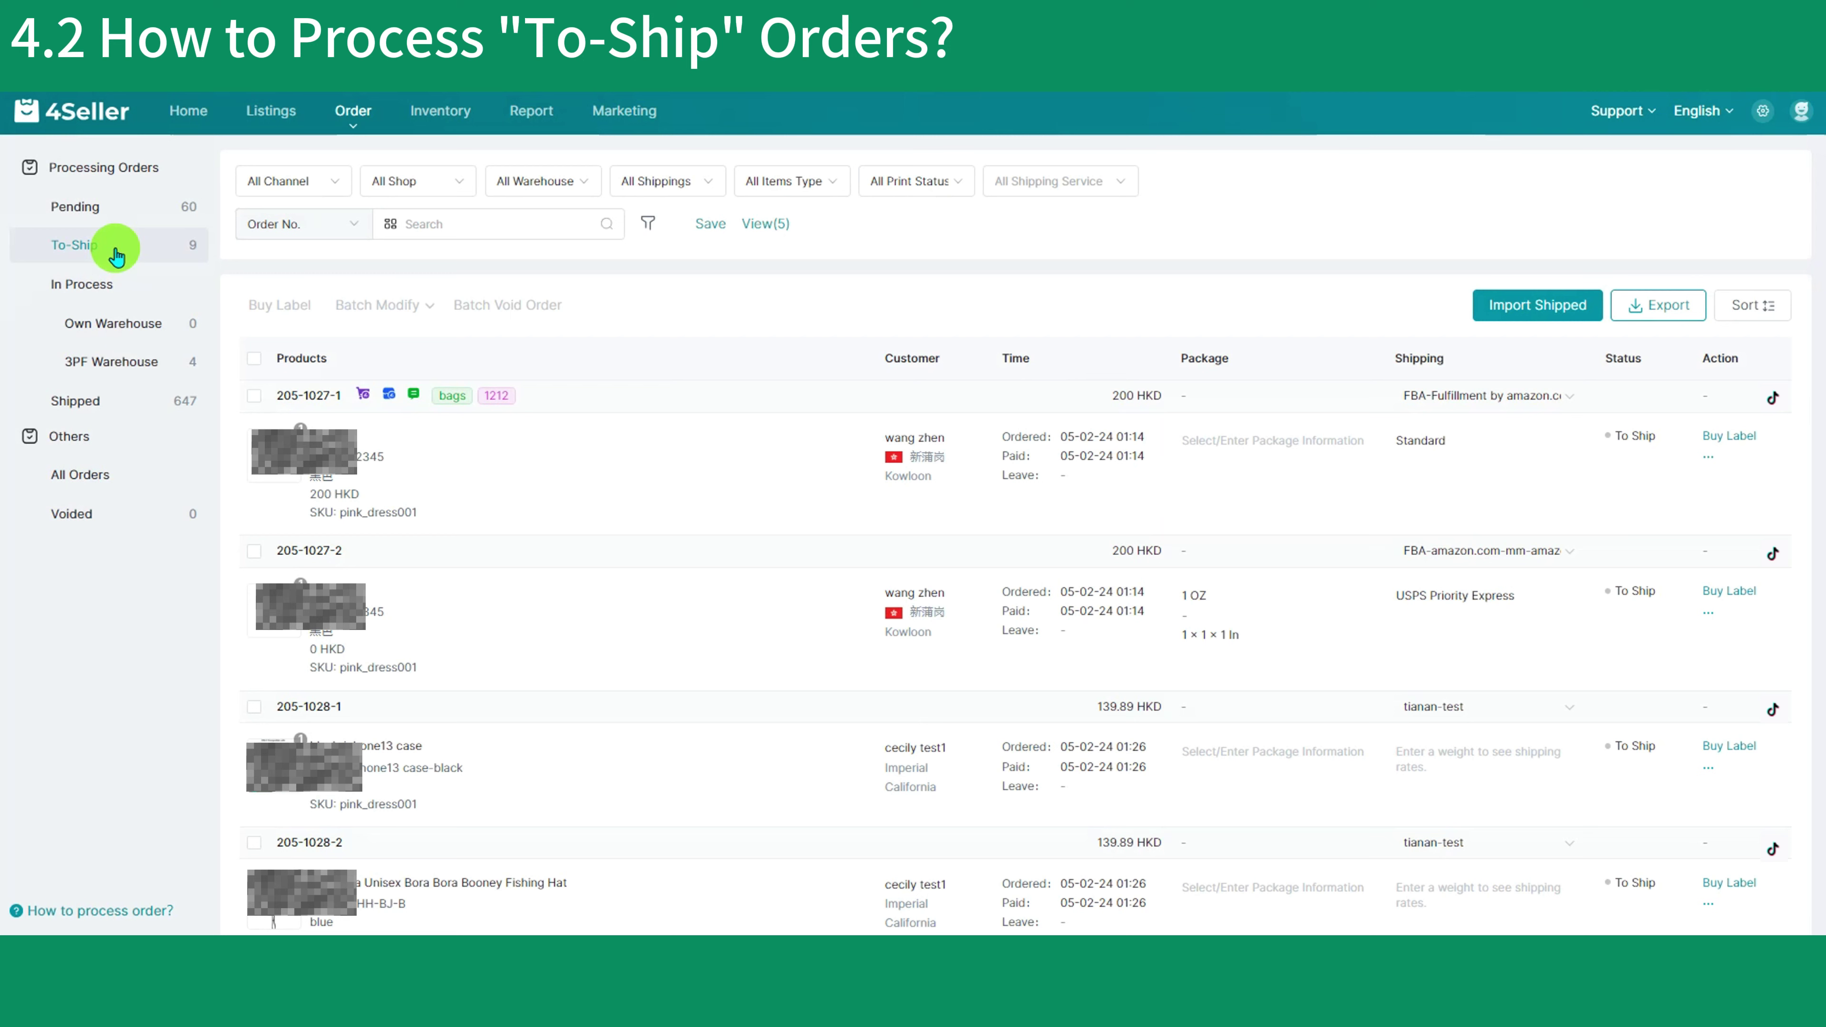
click(1716, 450)
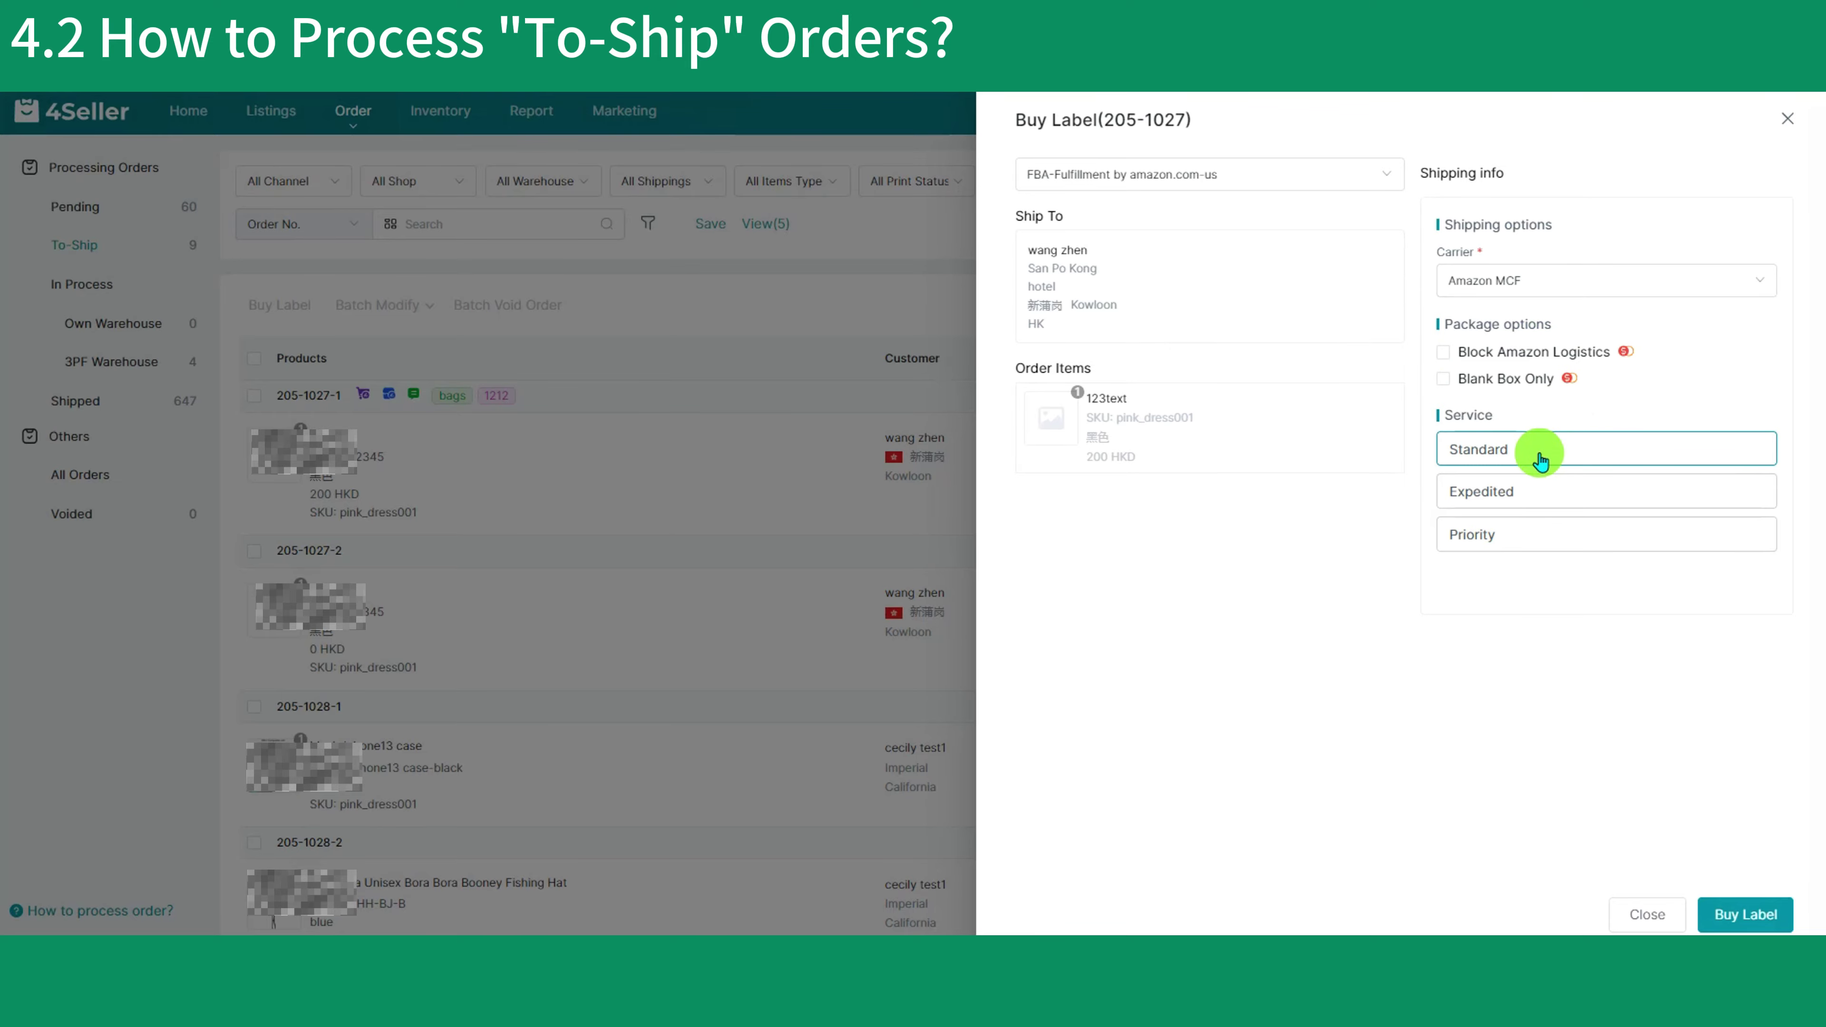
click(1744, 914)
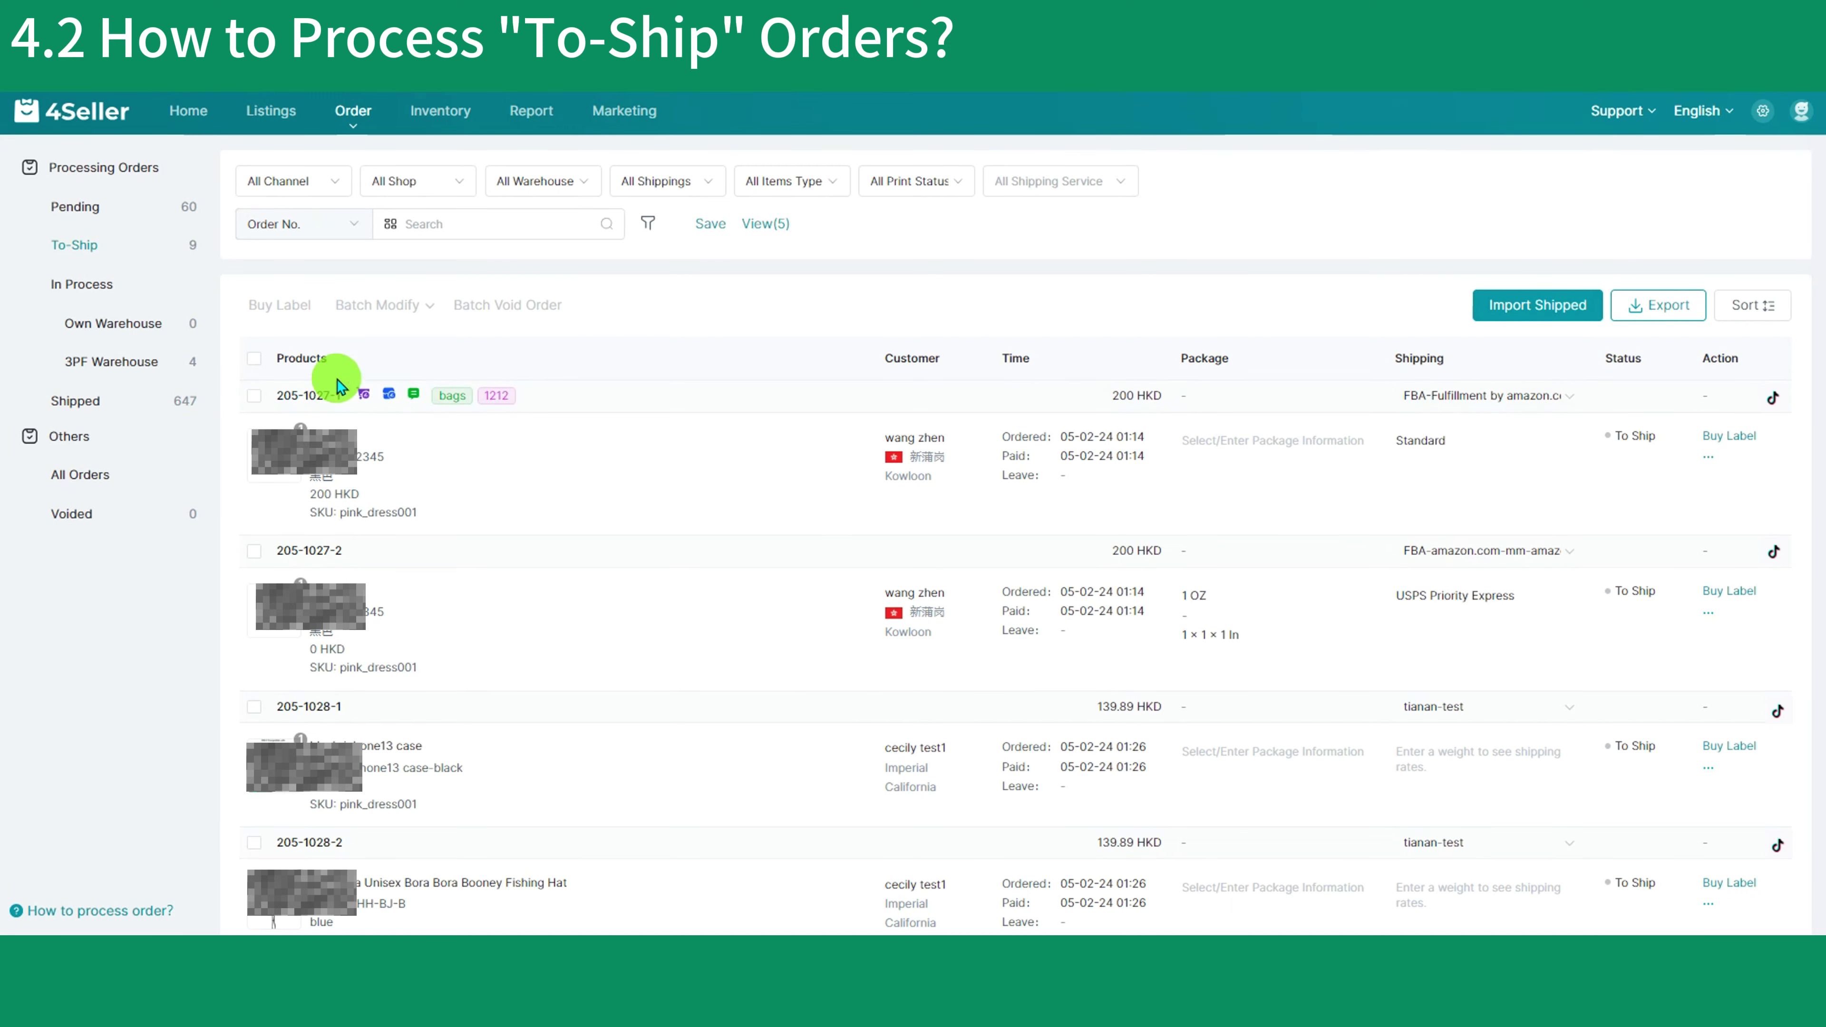
- Batch-update the shipping info of all to-ship orders to carrier Amazon MCF with the Standard service
click(256, 358)
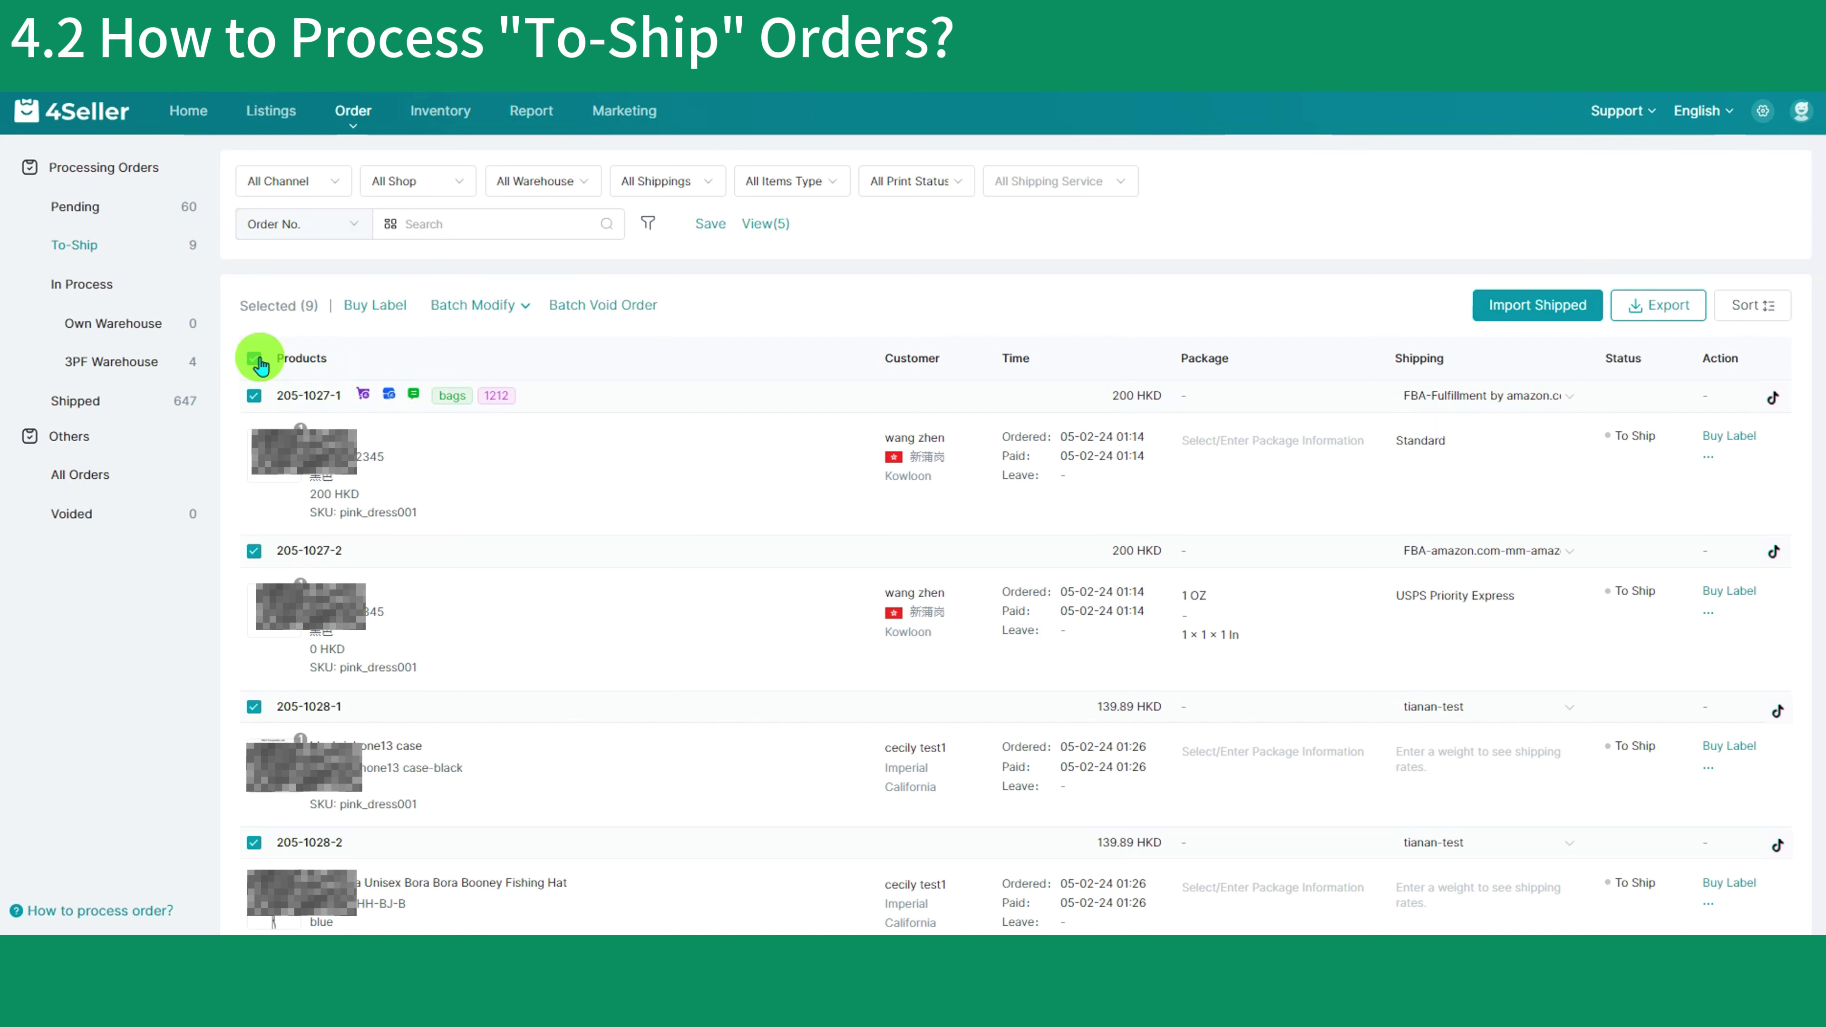
click(524, 304)
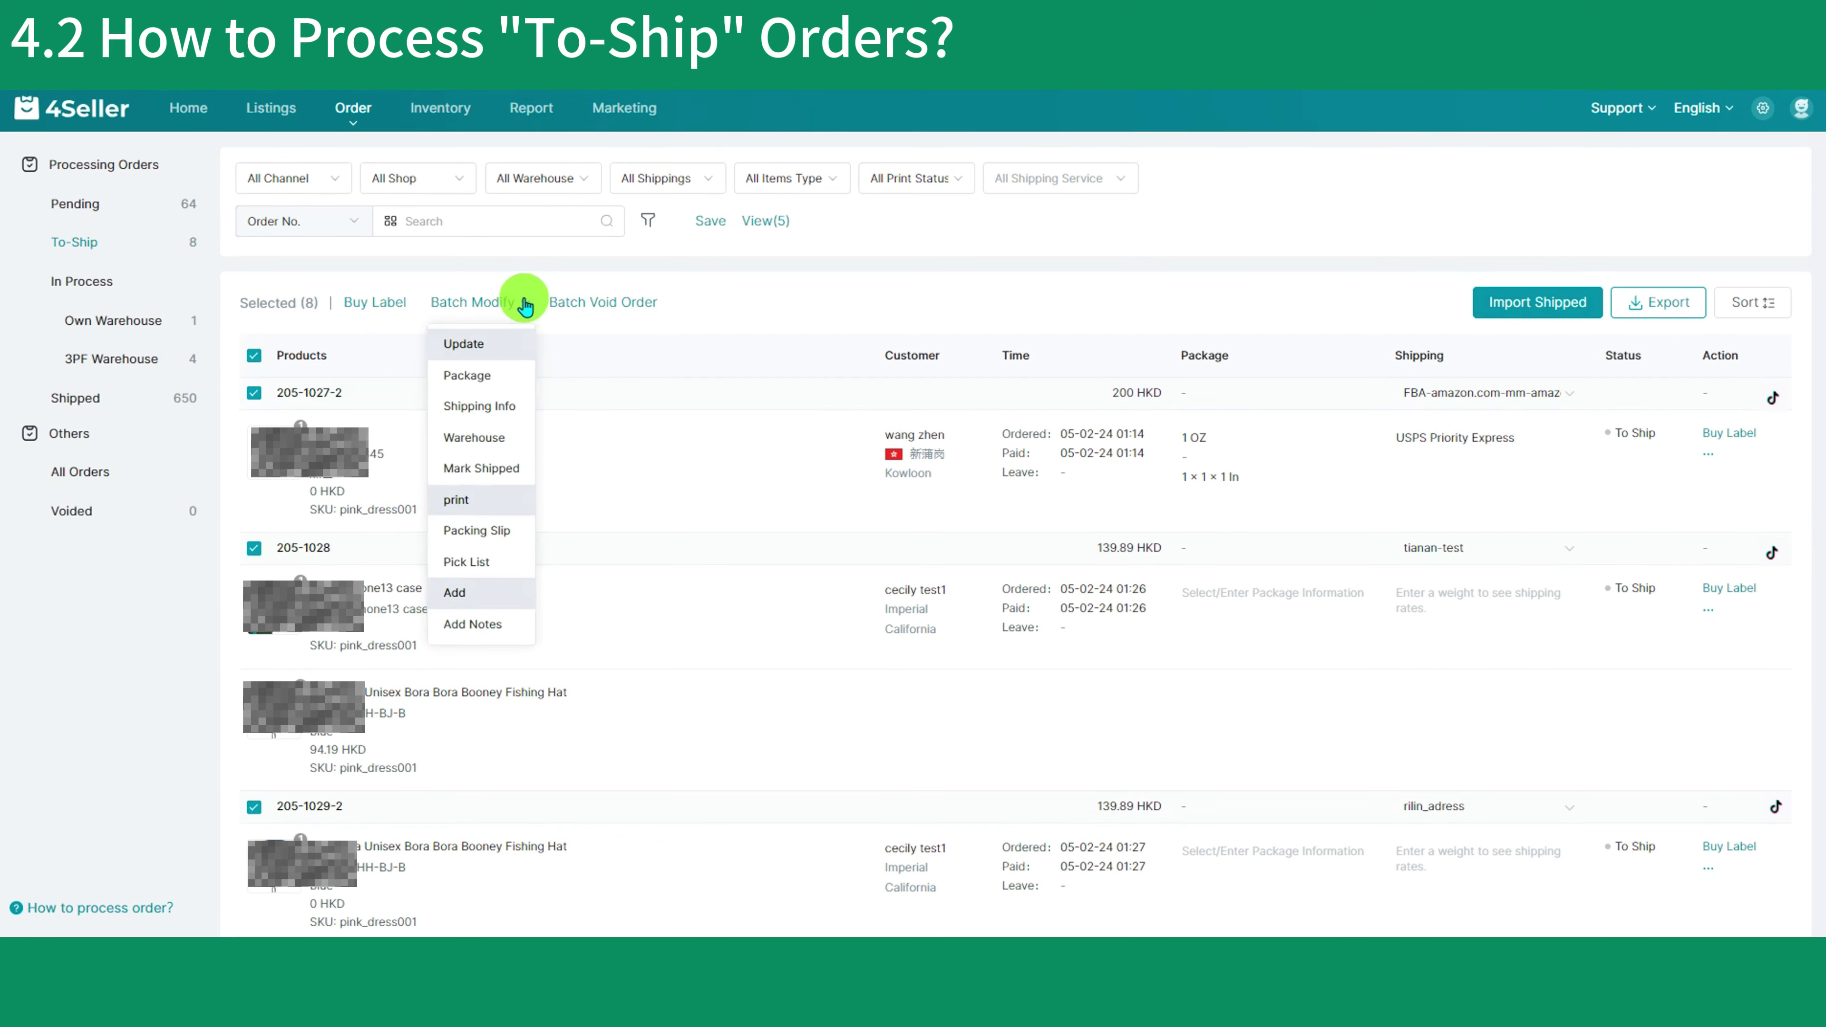
click(503, 406)
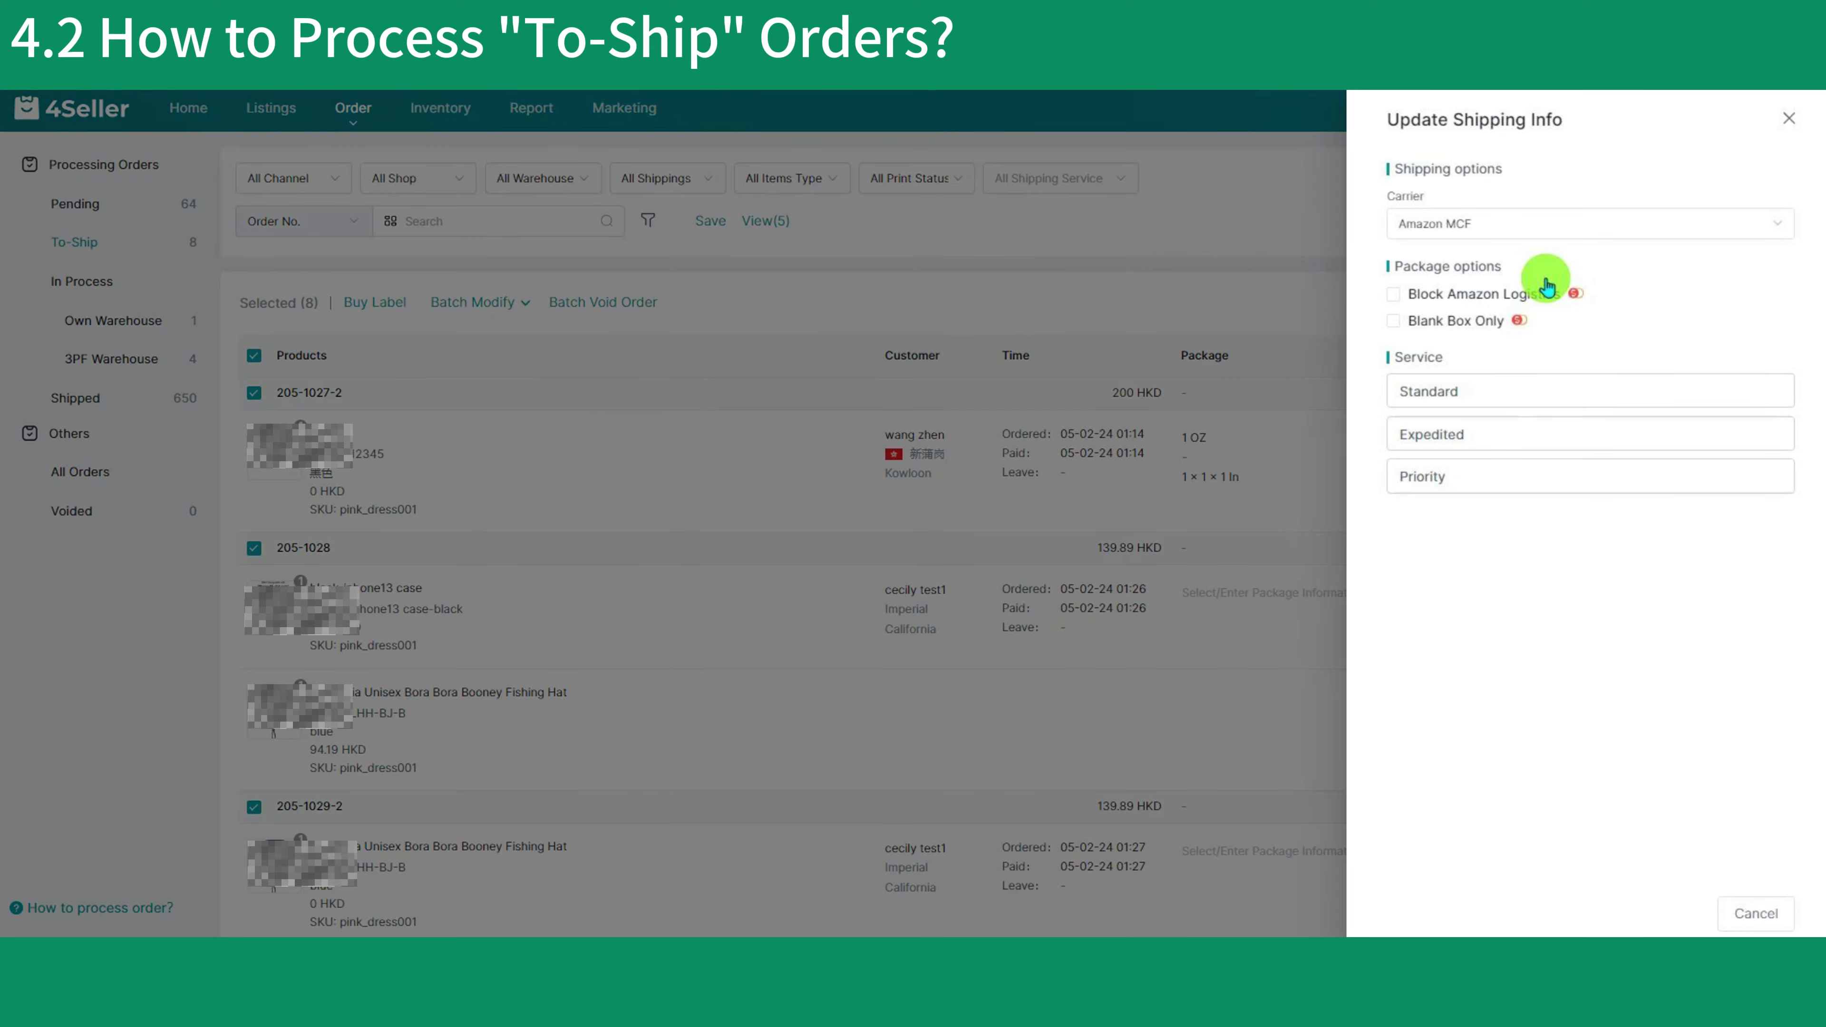
click(1566, 234)
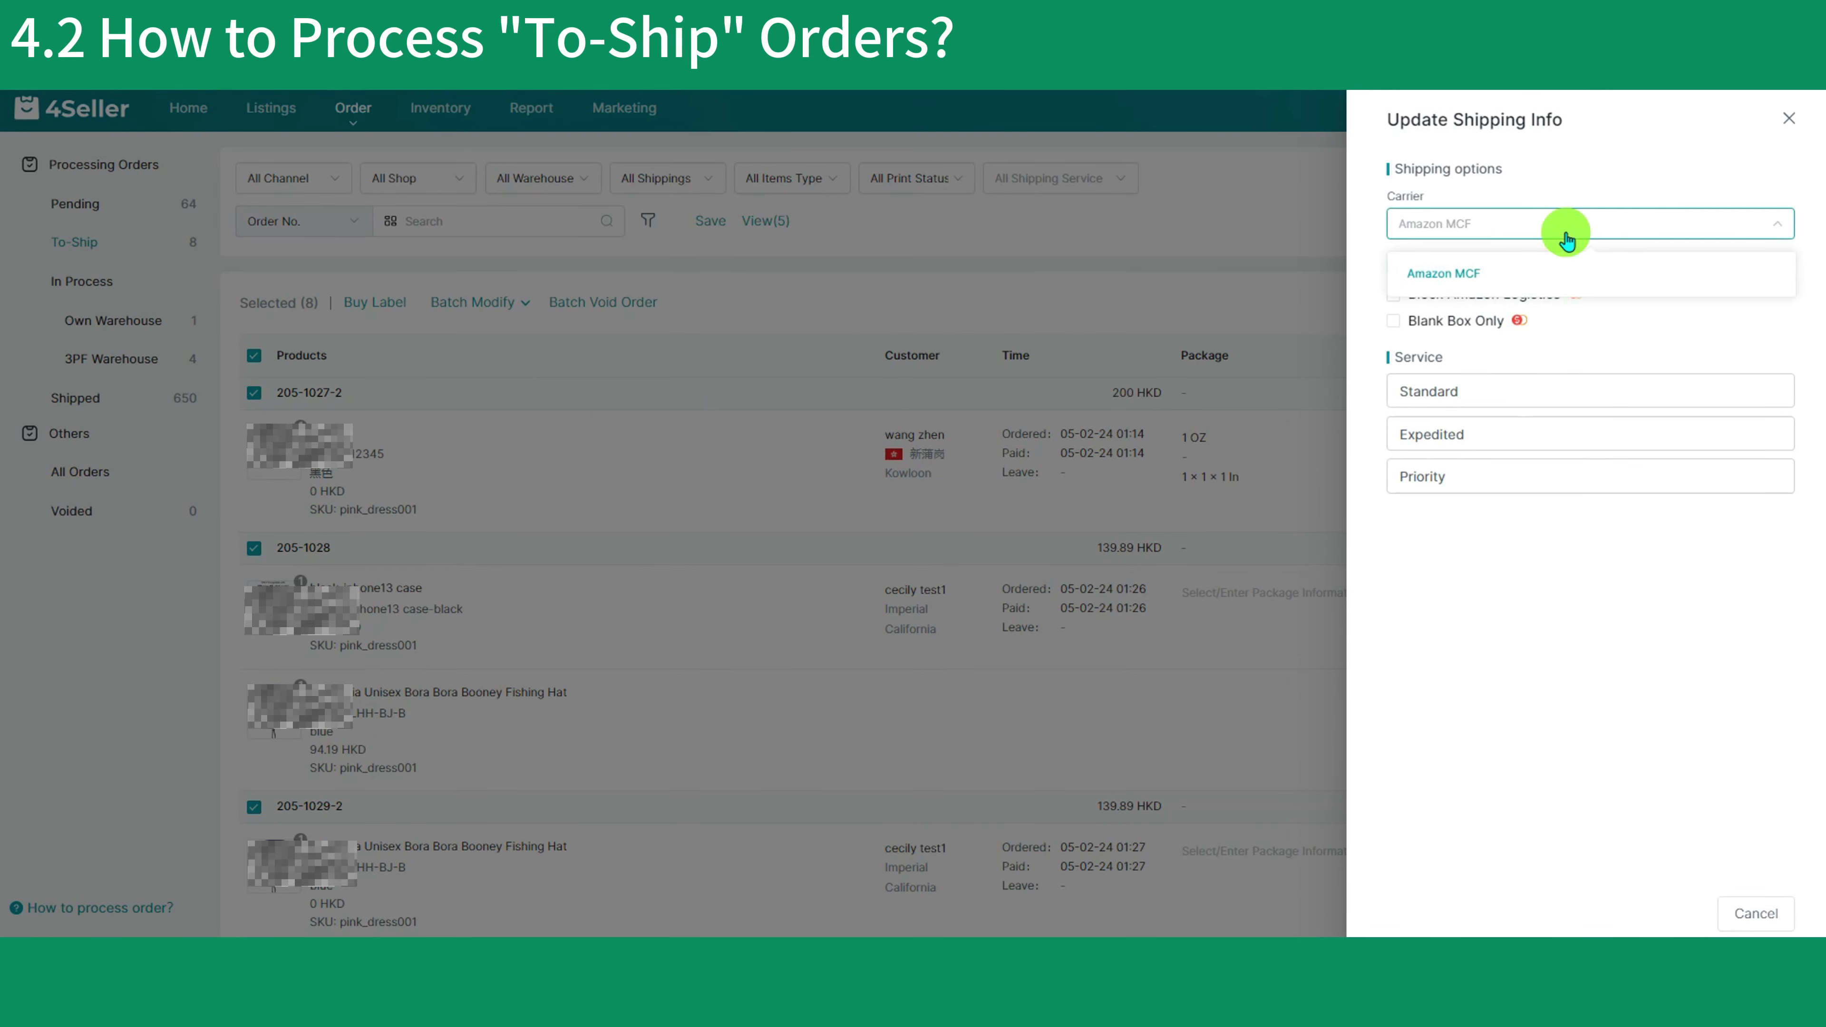
click(1567, 241)
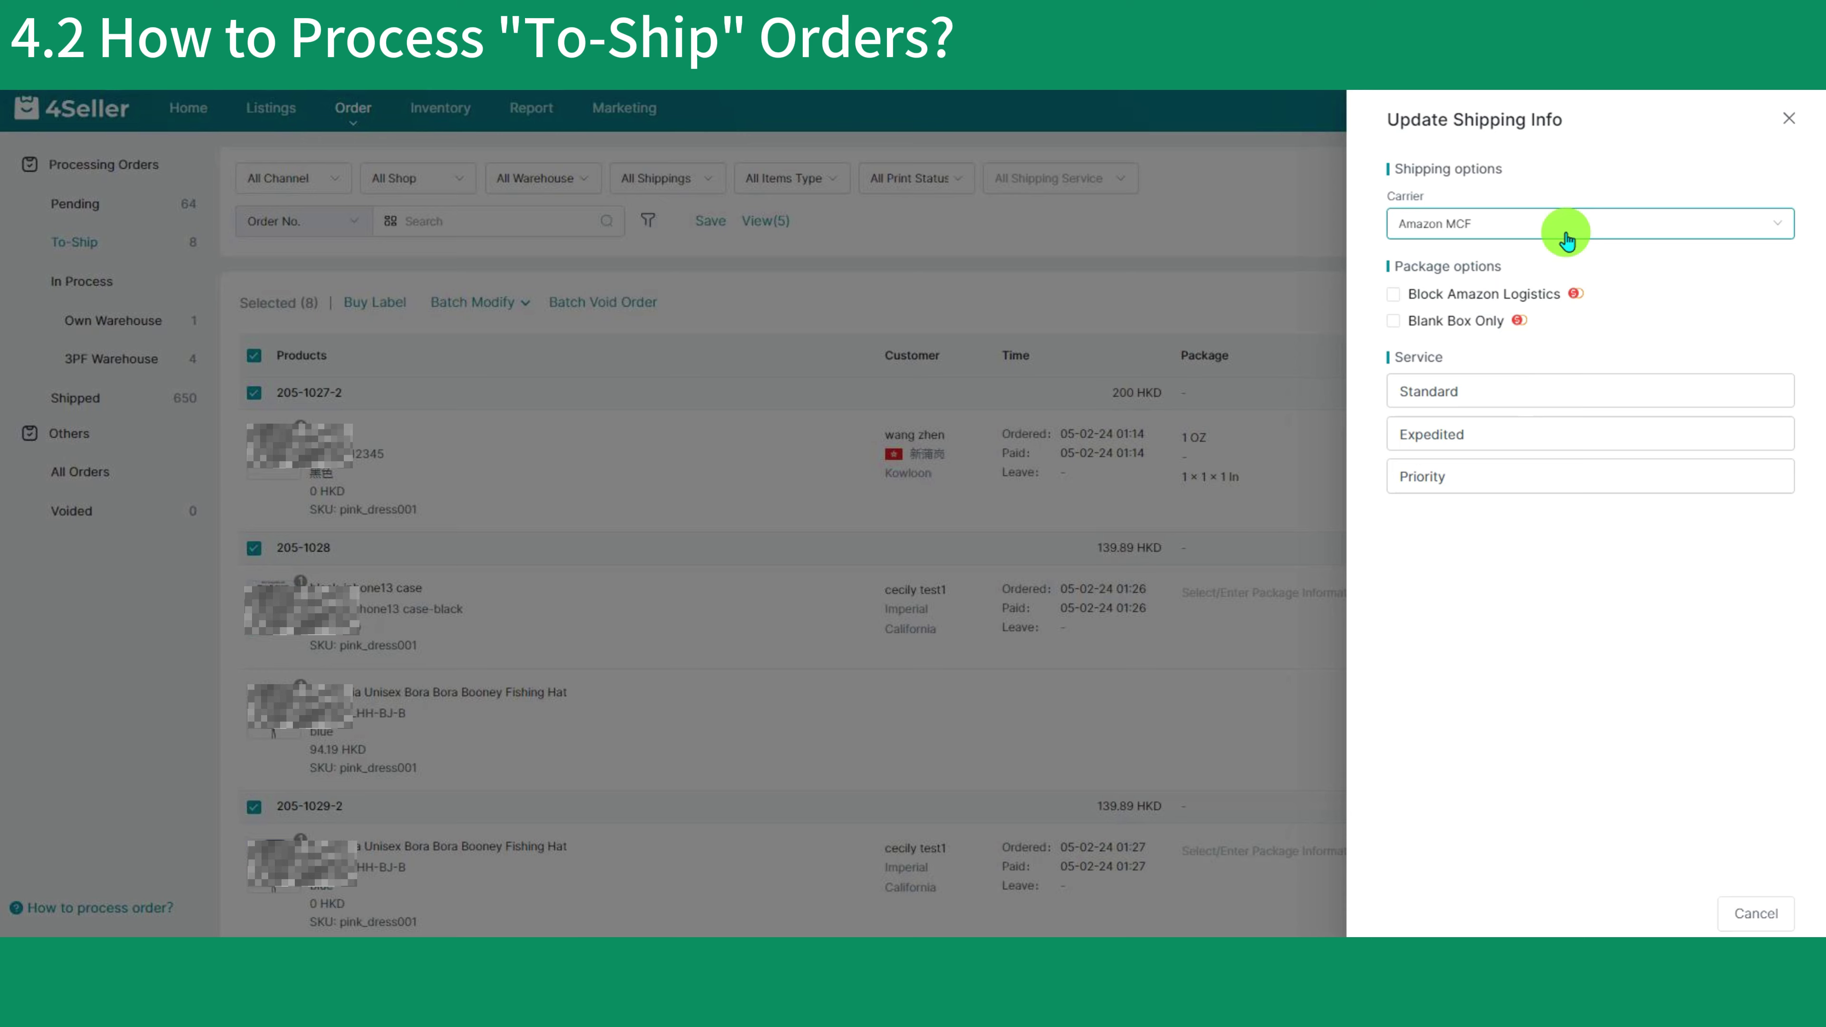
click(1508, 397)
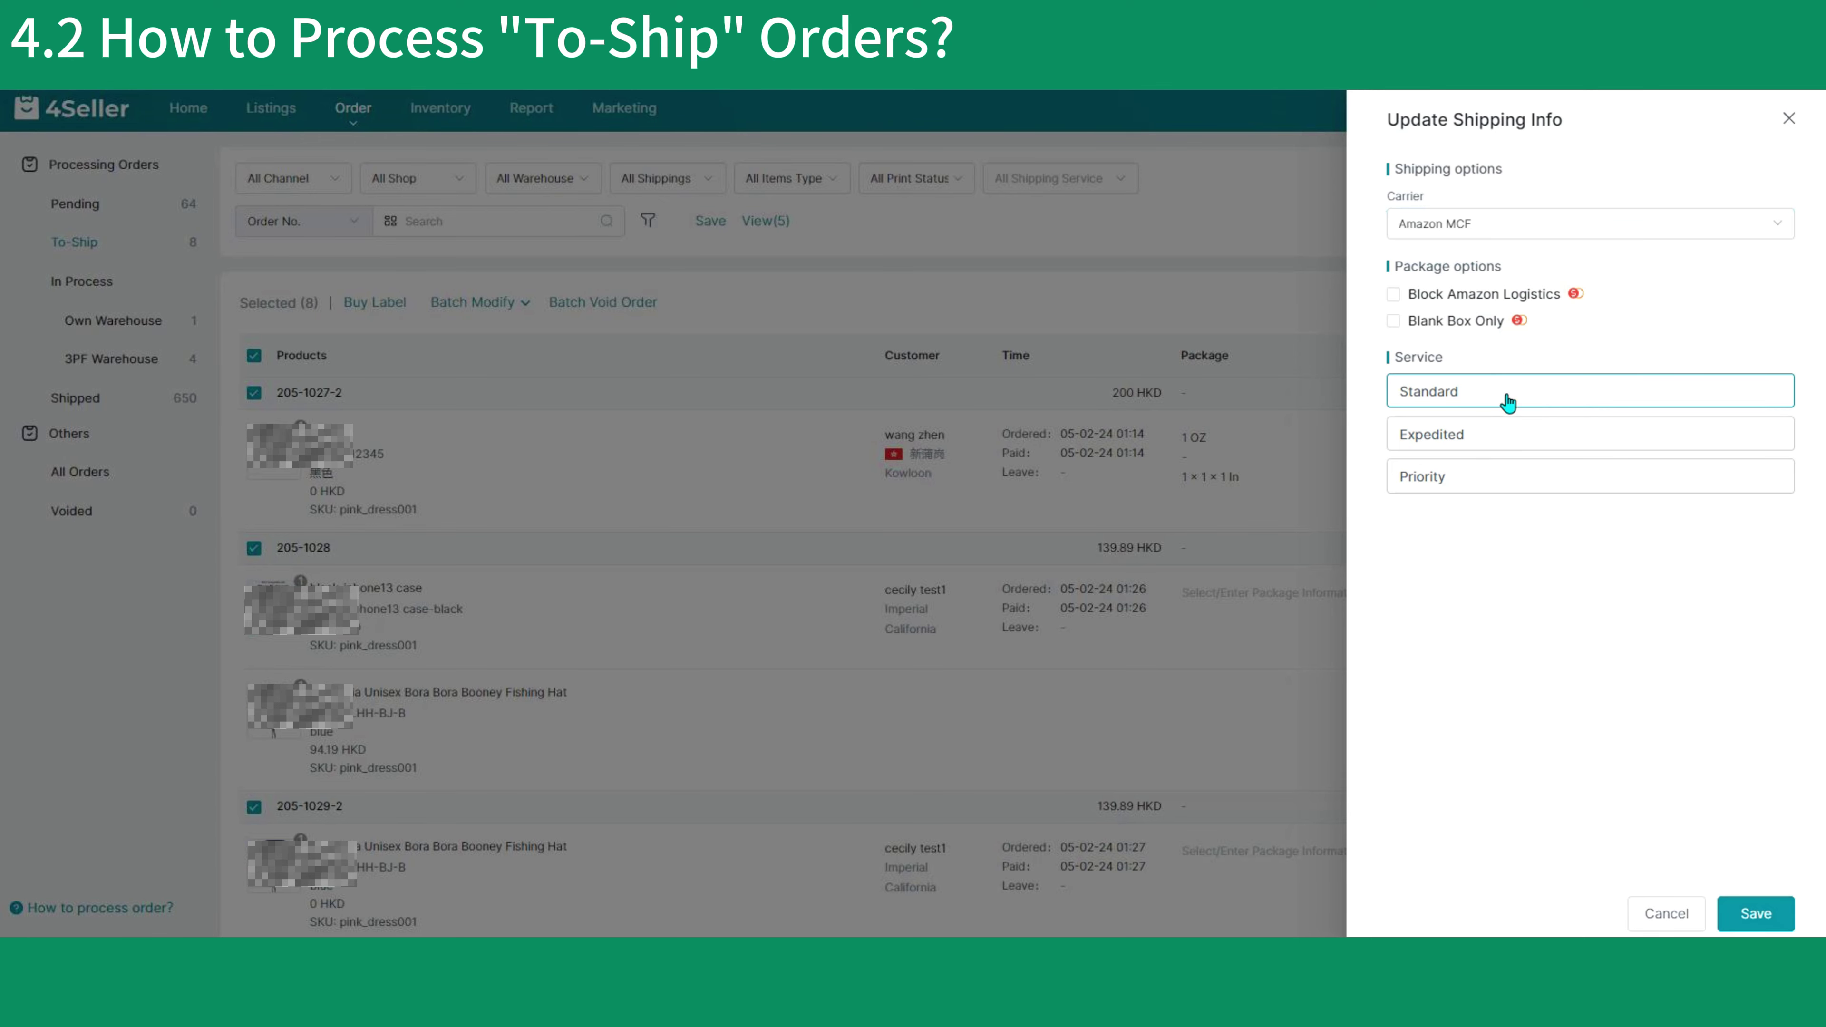
click(1751, 914)
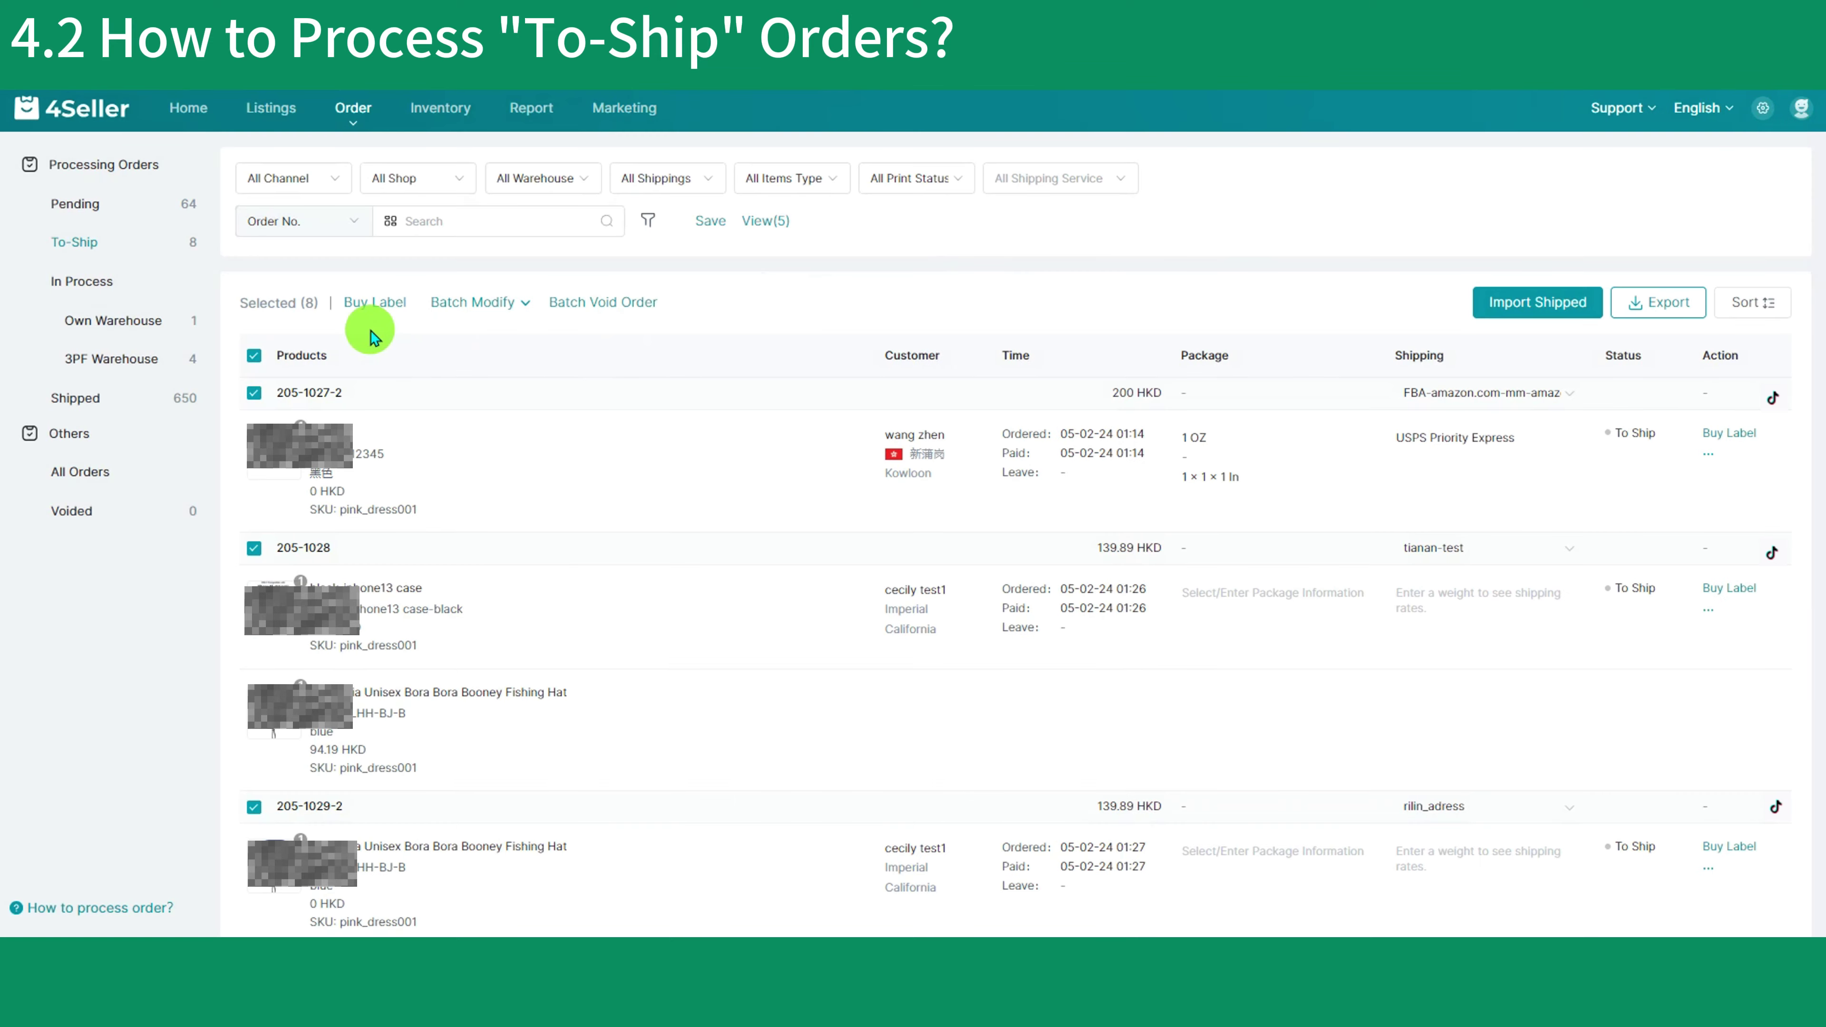
- Buy labels for all selected to-ship orders in one batch and dismiss the result report
click(386, 309)
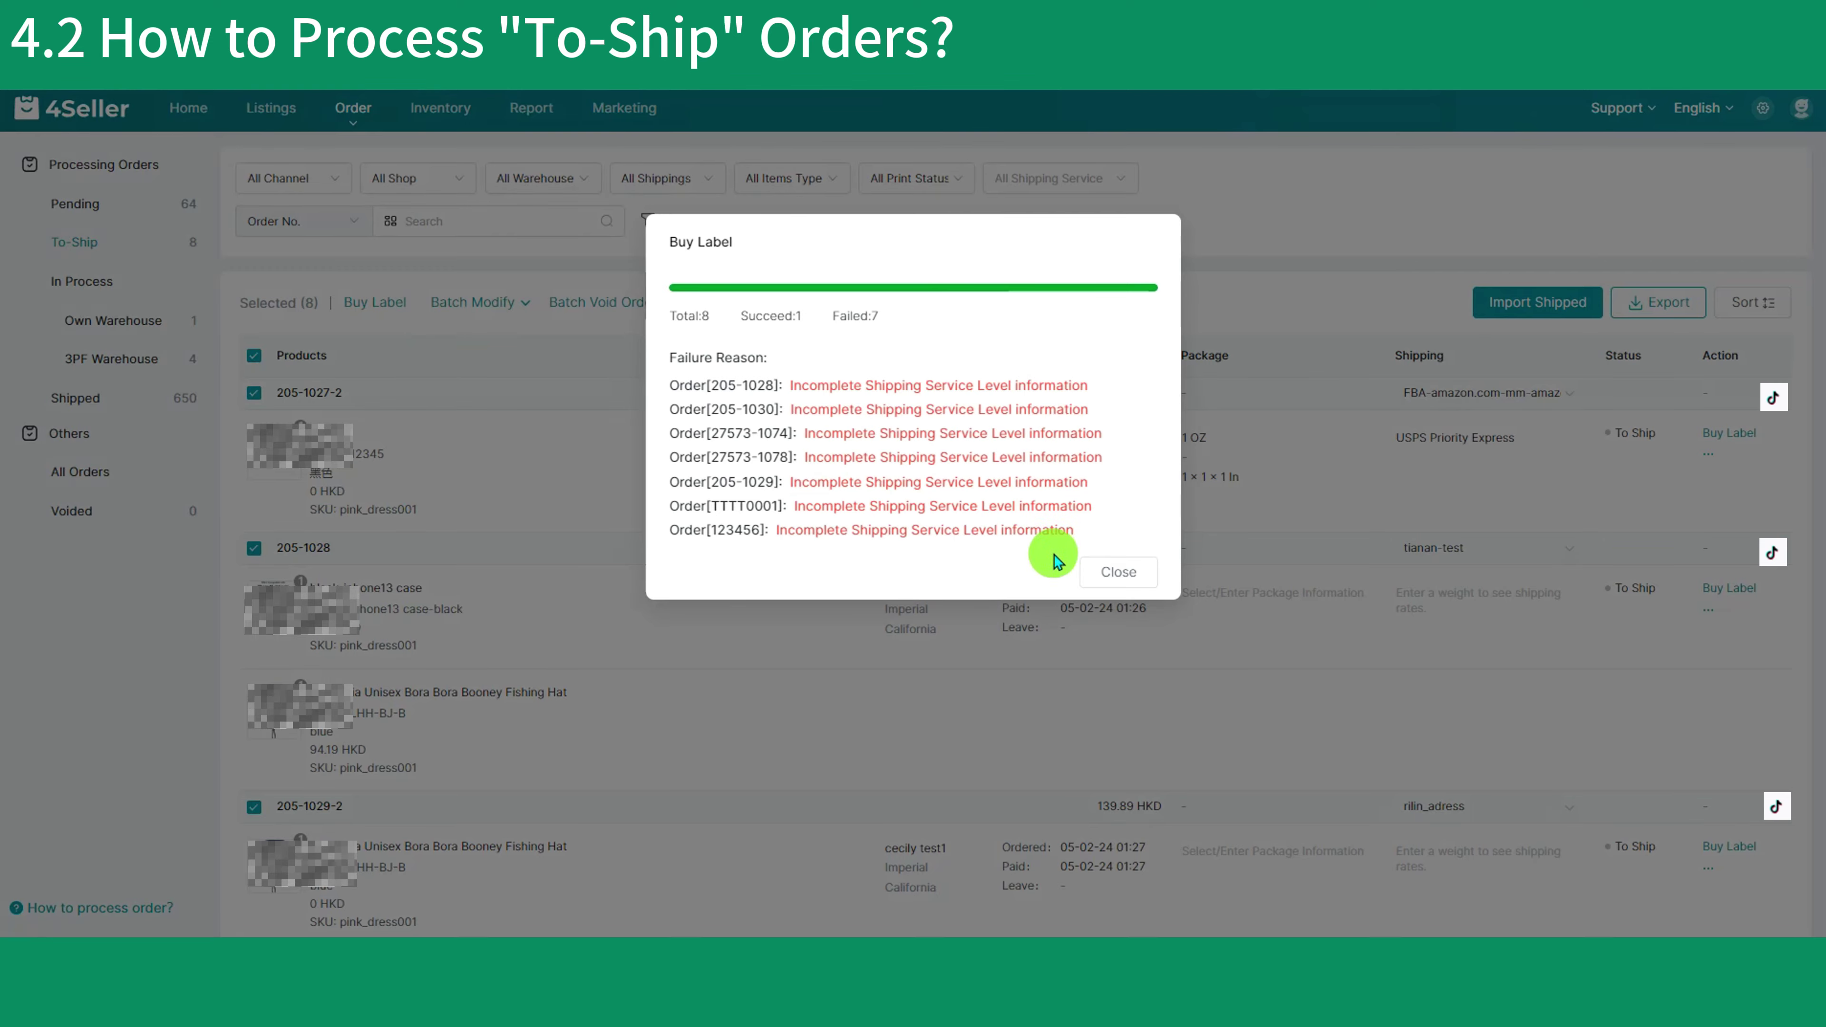
click(1118, 573)
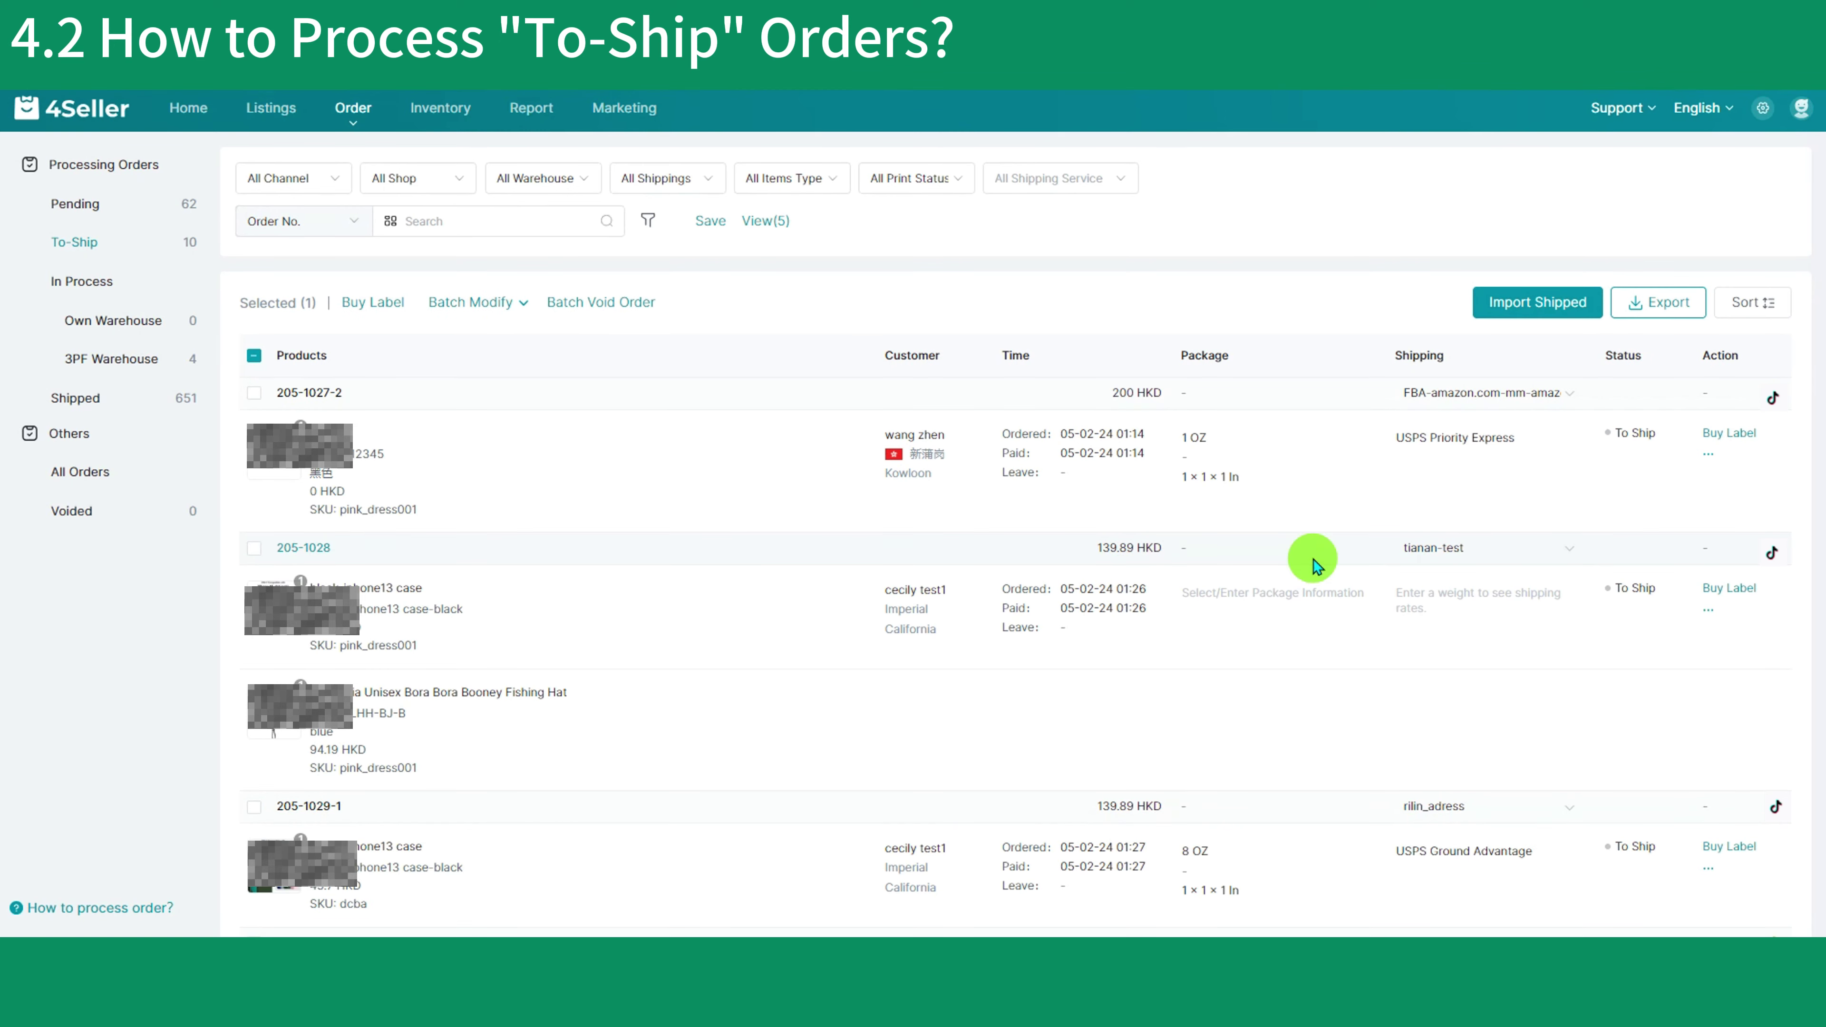
- Update the shipping info of the one selected to-ship order to Amazon MCF with the Standard service
click(1447, 461)
click(1561, 234)
click(1566, 236)
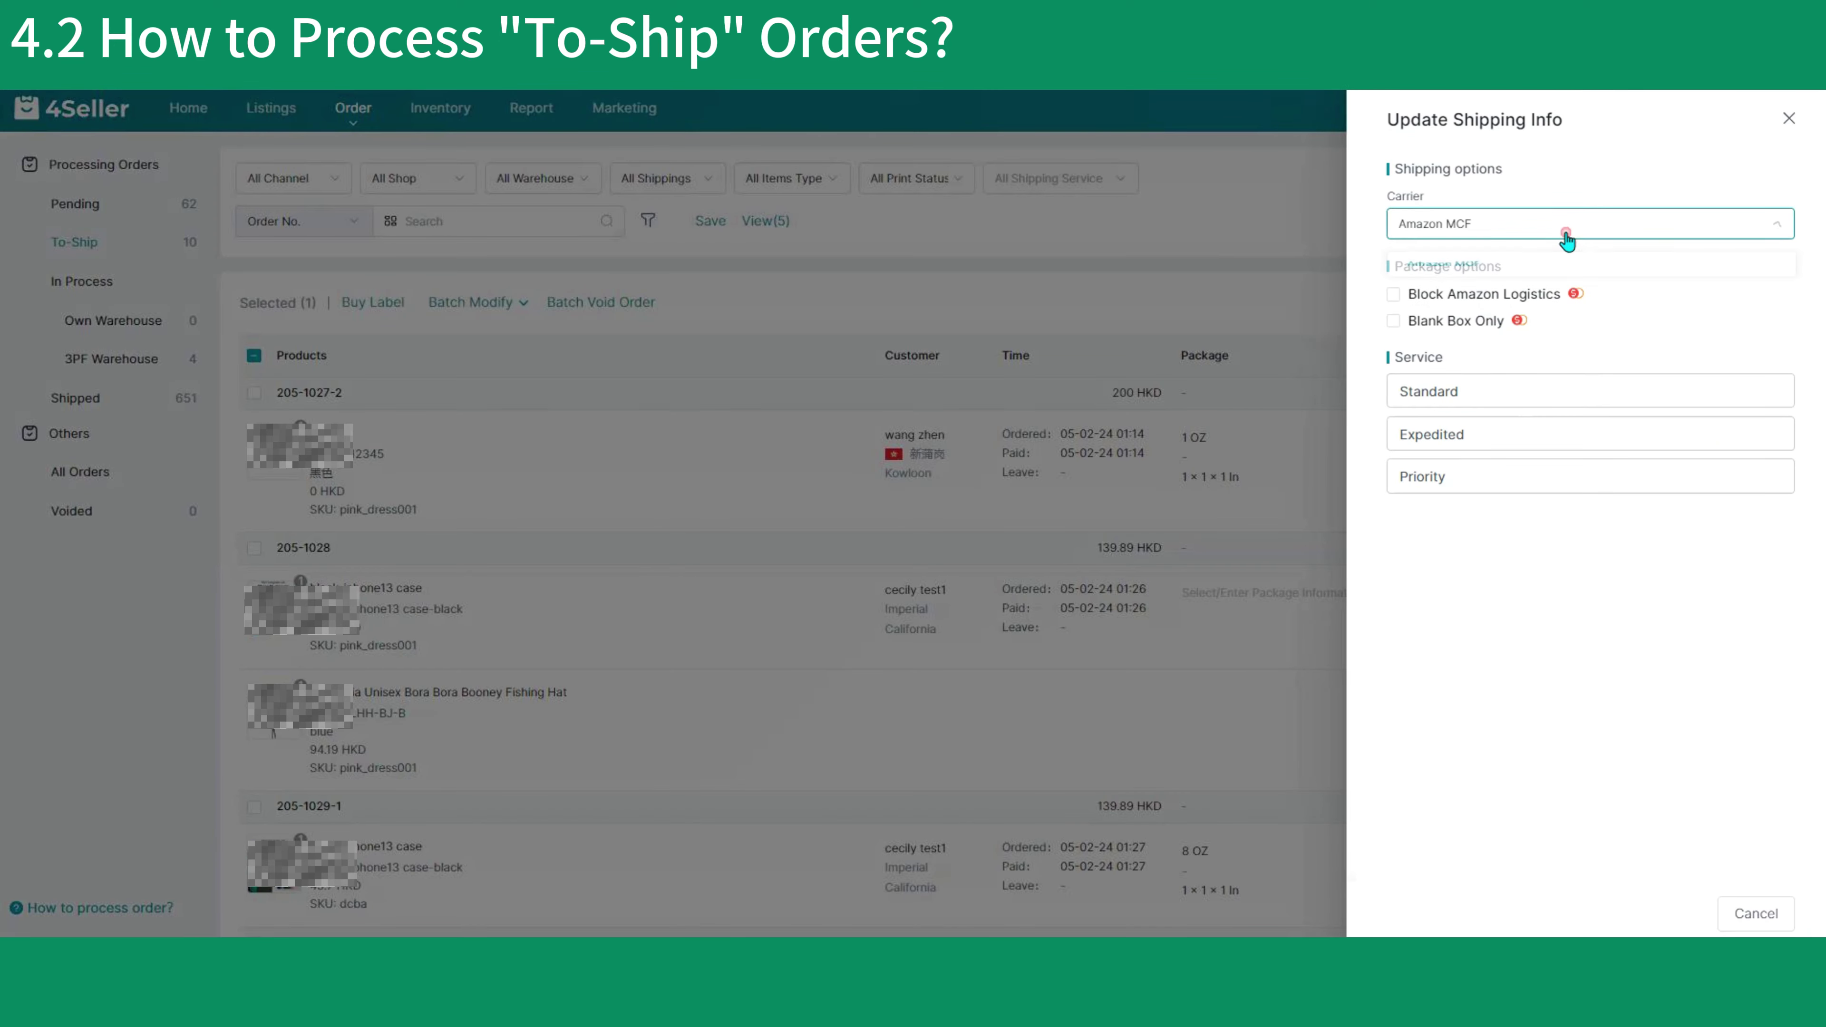
click(1500, 394)
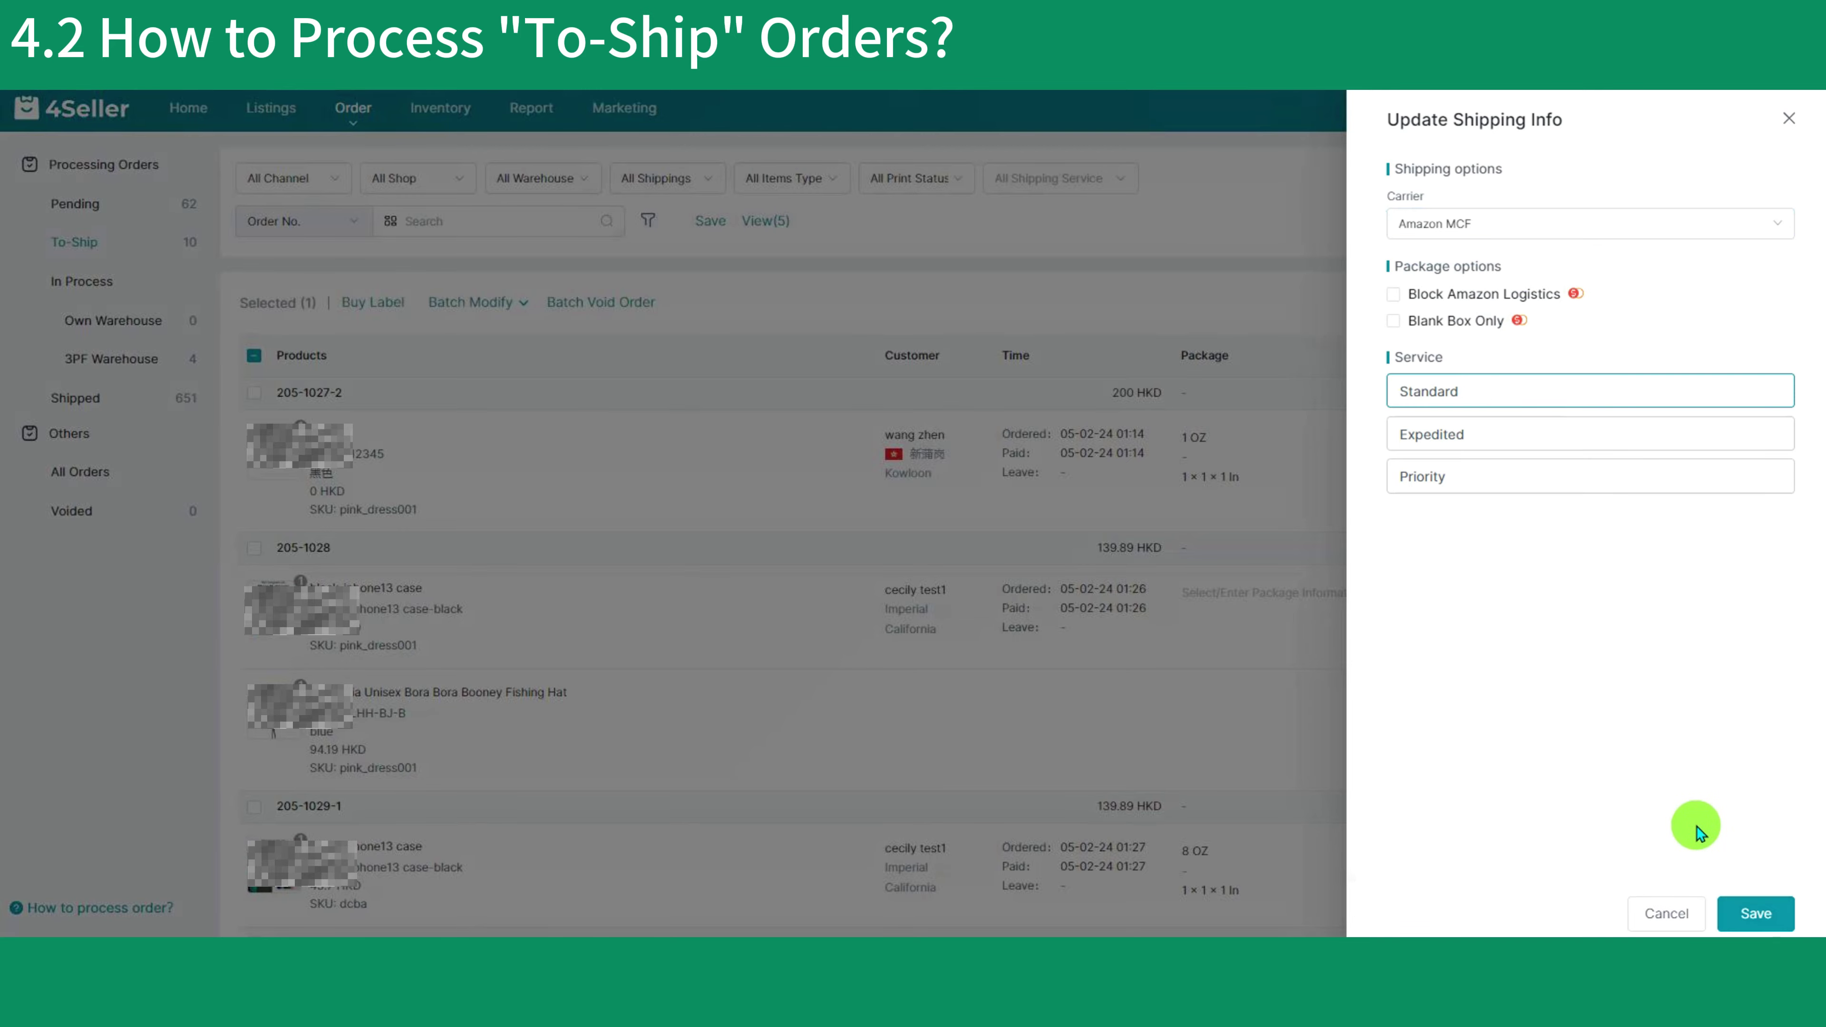
click(1756, 914)
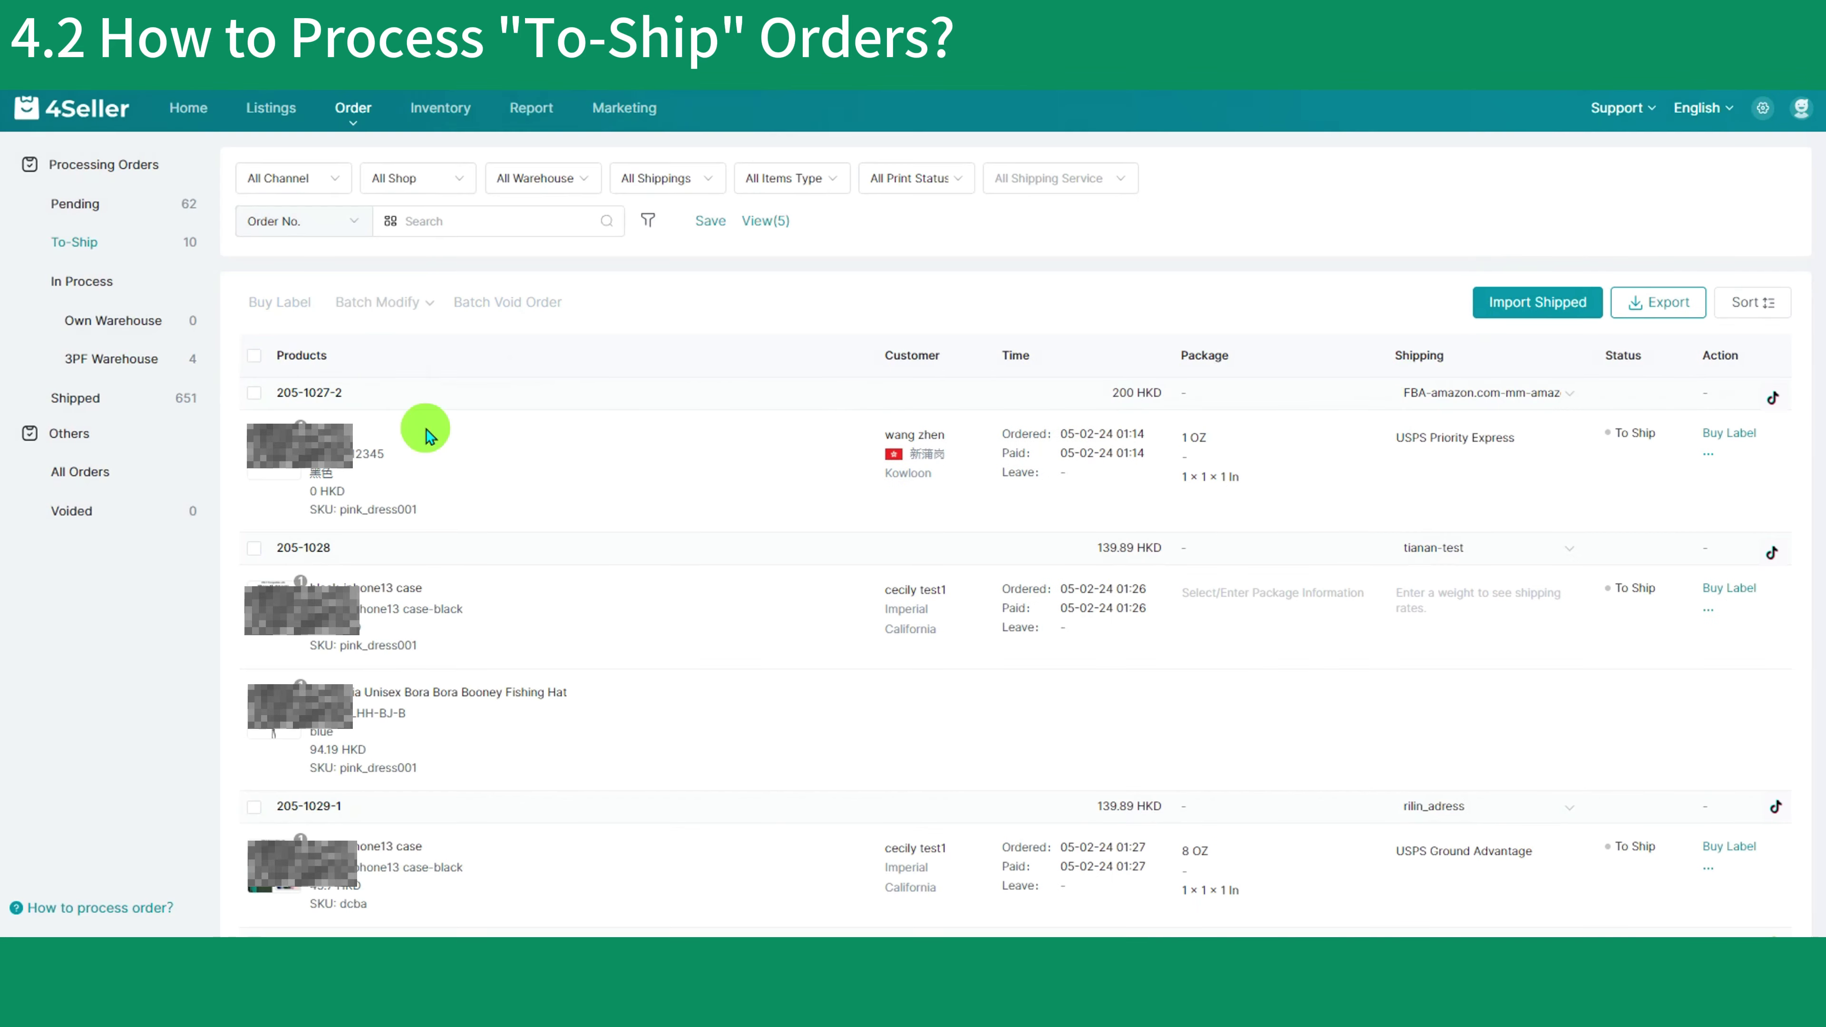
- Select every order in the to-ship list and buy their labels
click(255, 358)
click(407, 304)
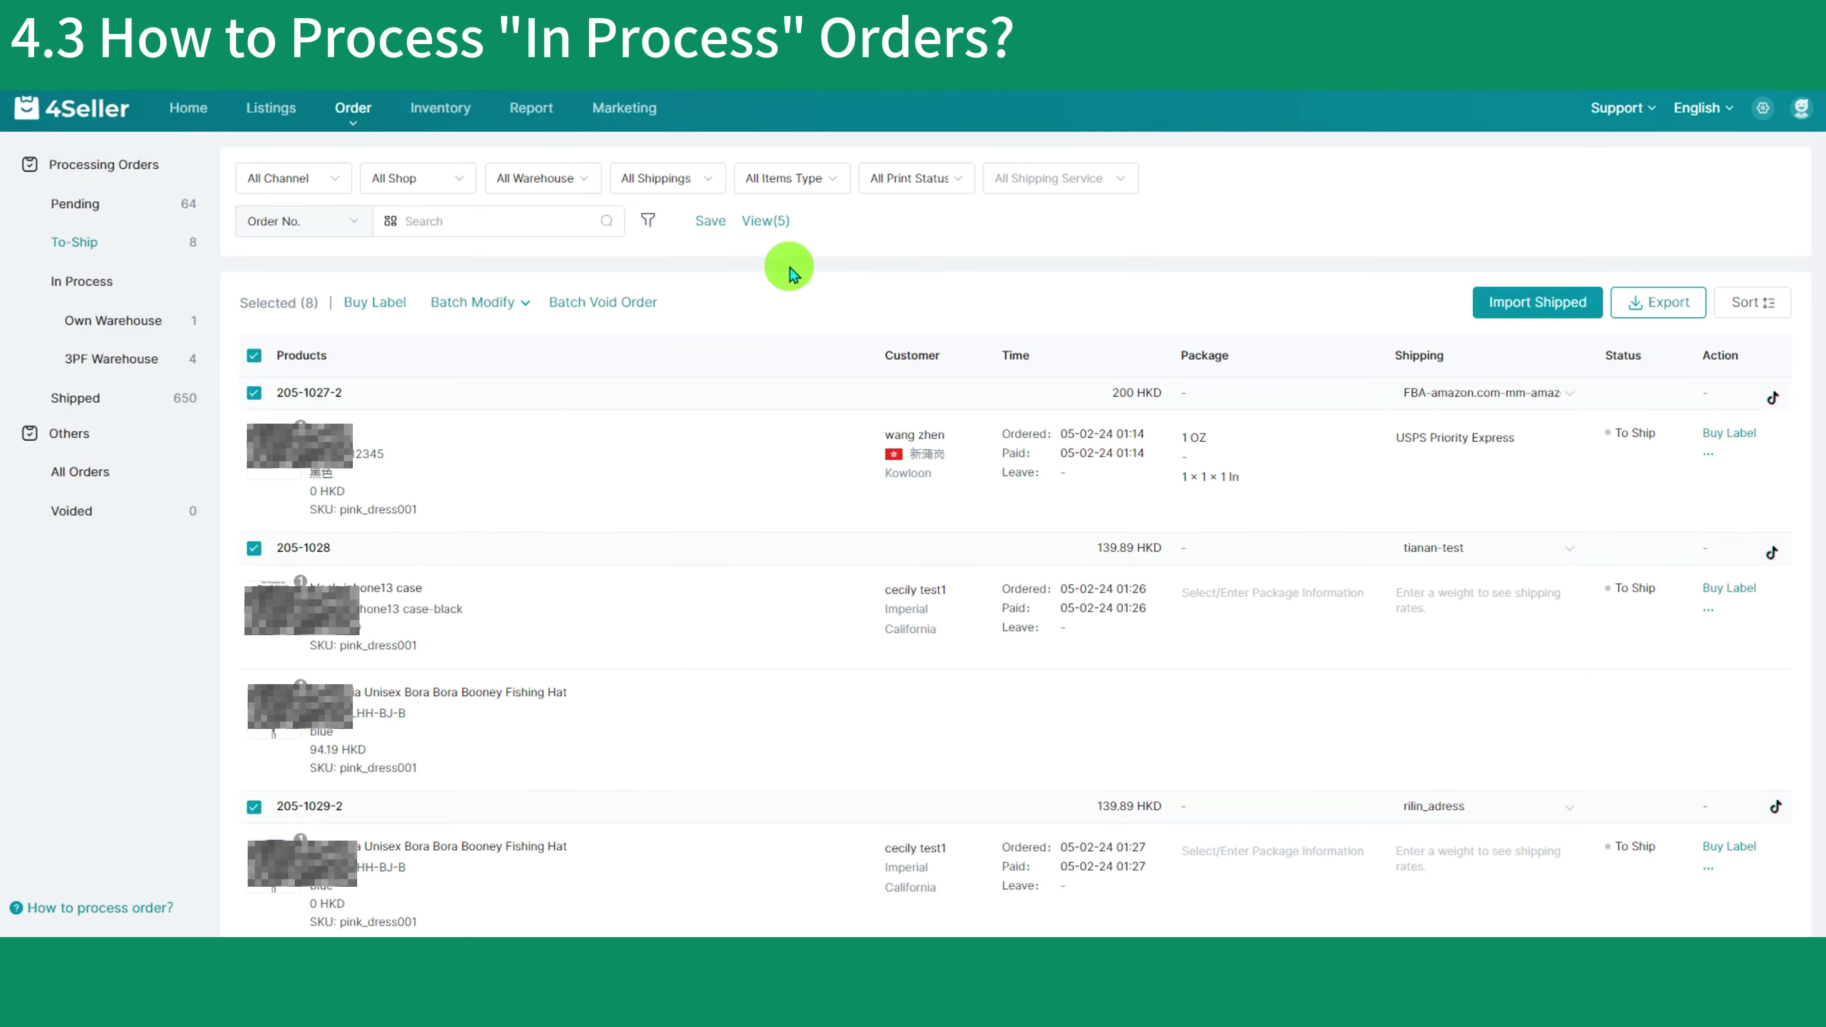
- Review the 3PF Warehouse orders in process: publish-failed, ship-failed, in-process and 3PF-pending ones
click(130, 358)
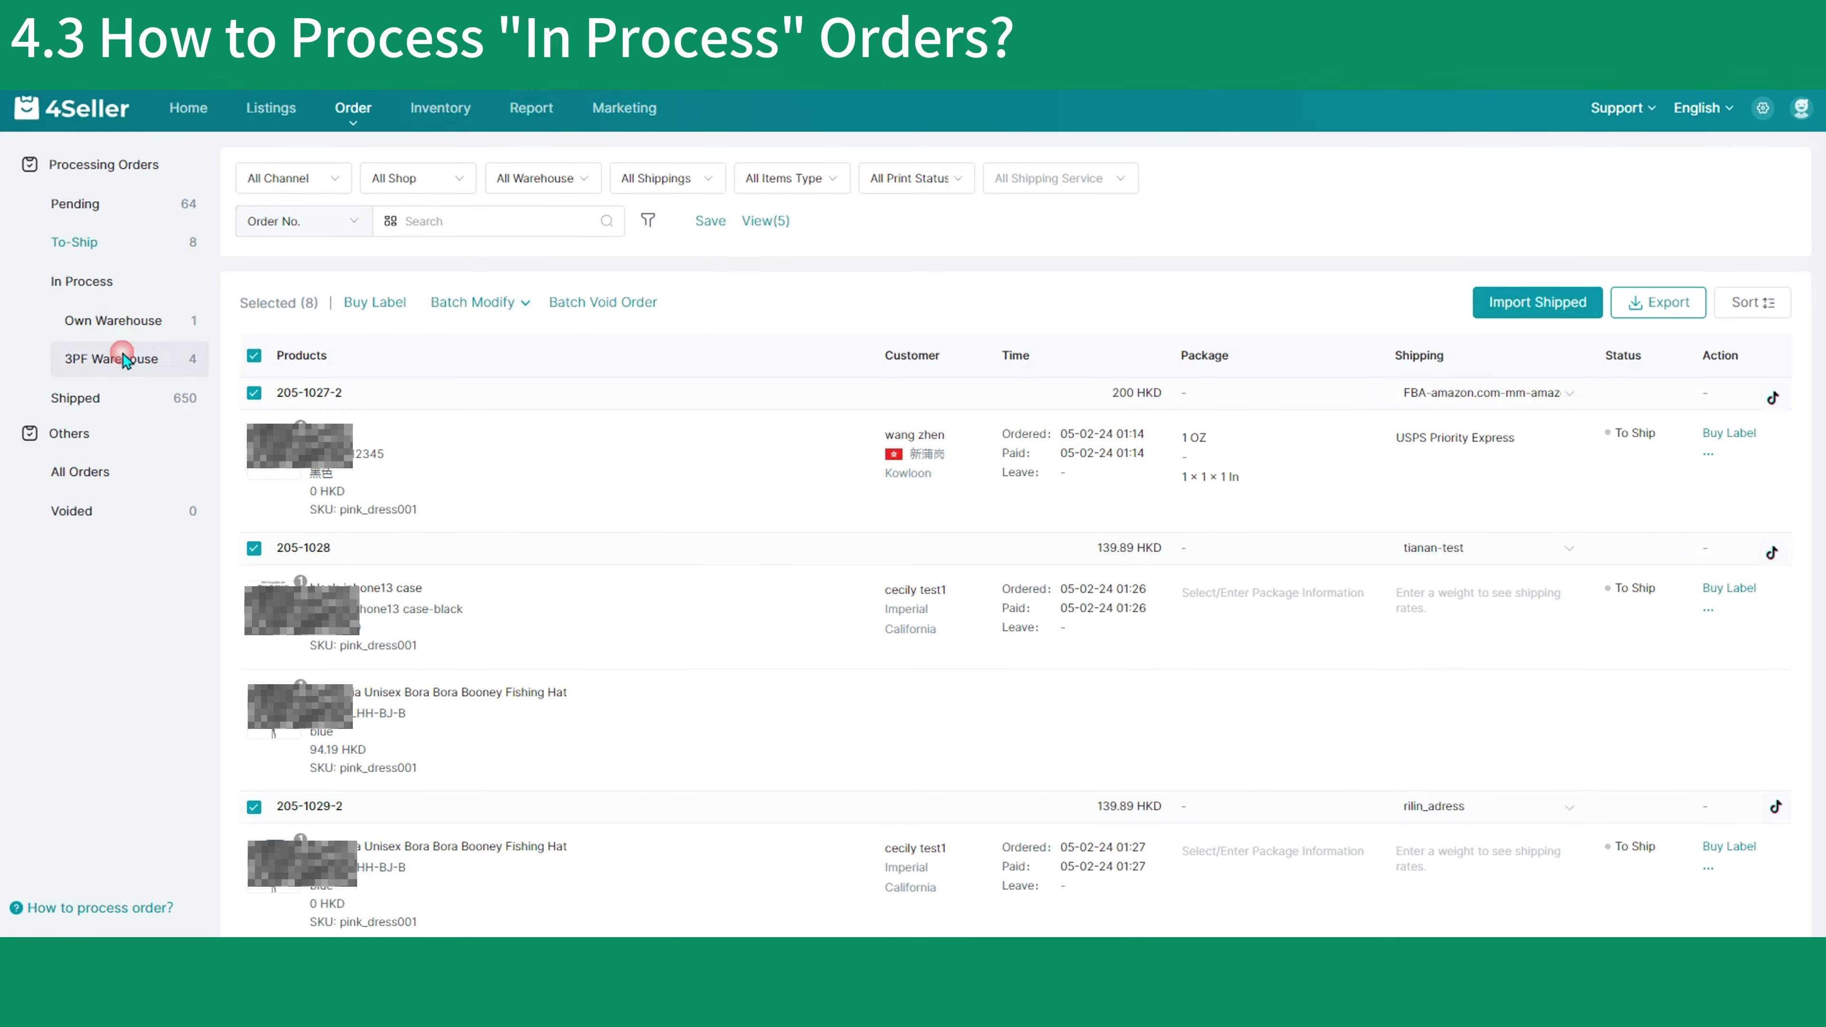
click(255, 296)
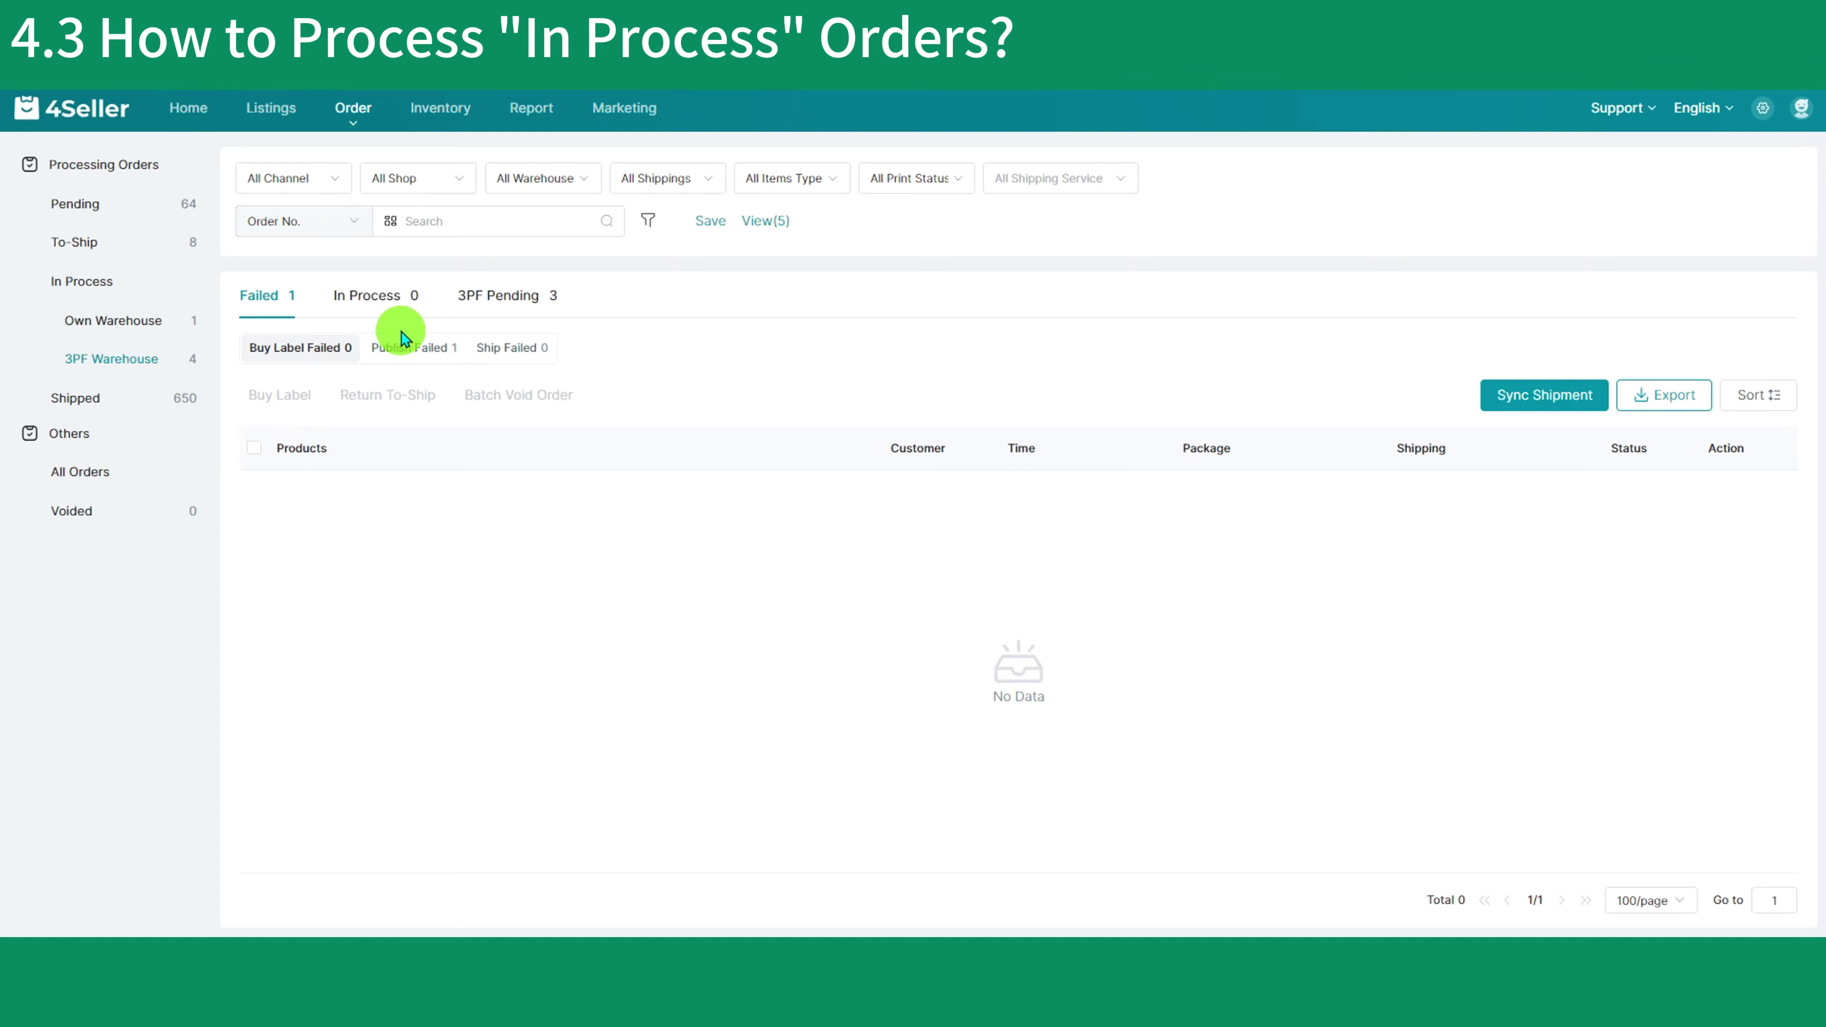
click(407, 345)
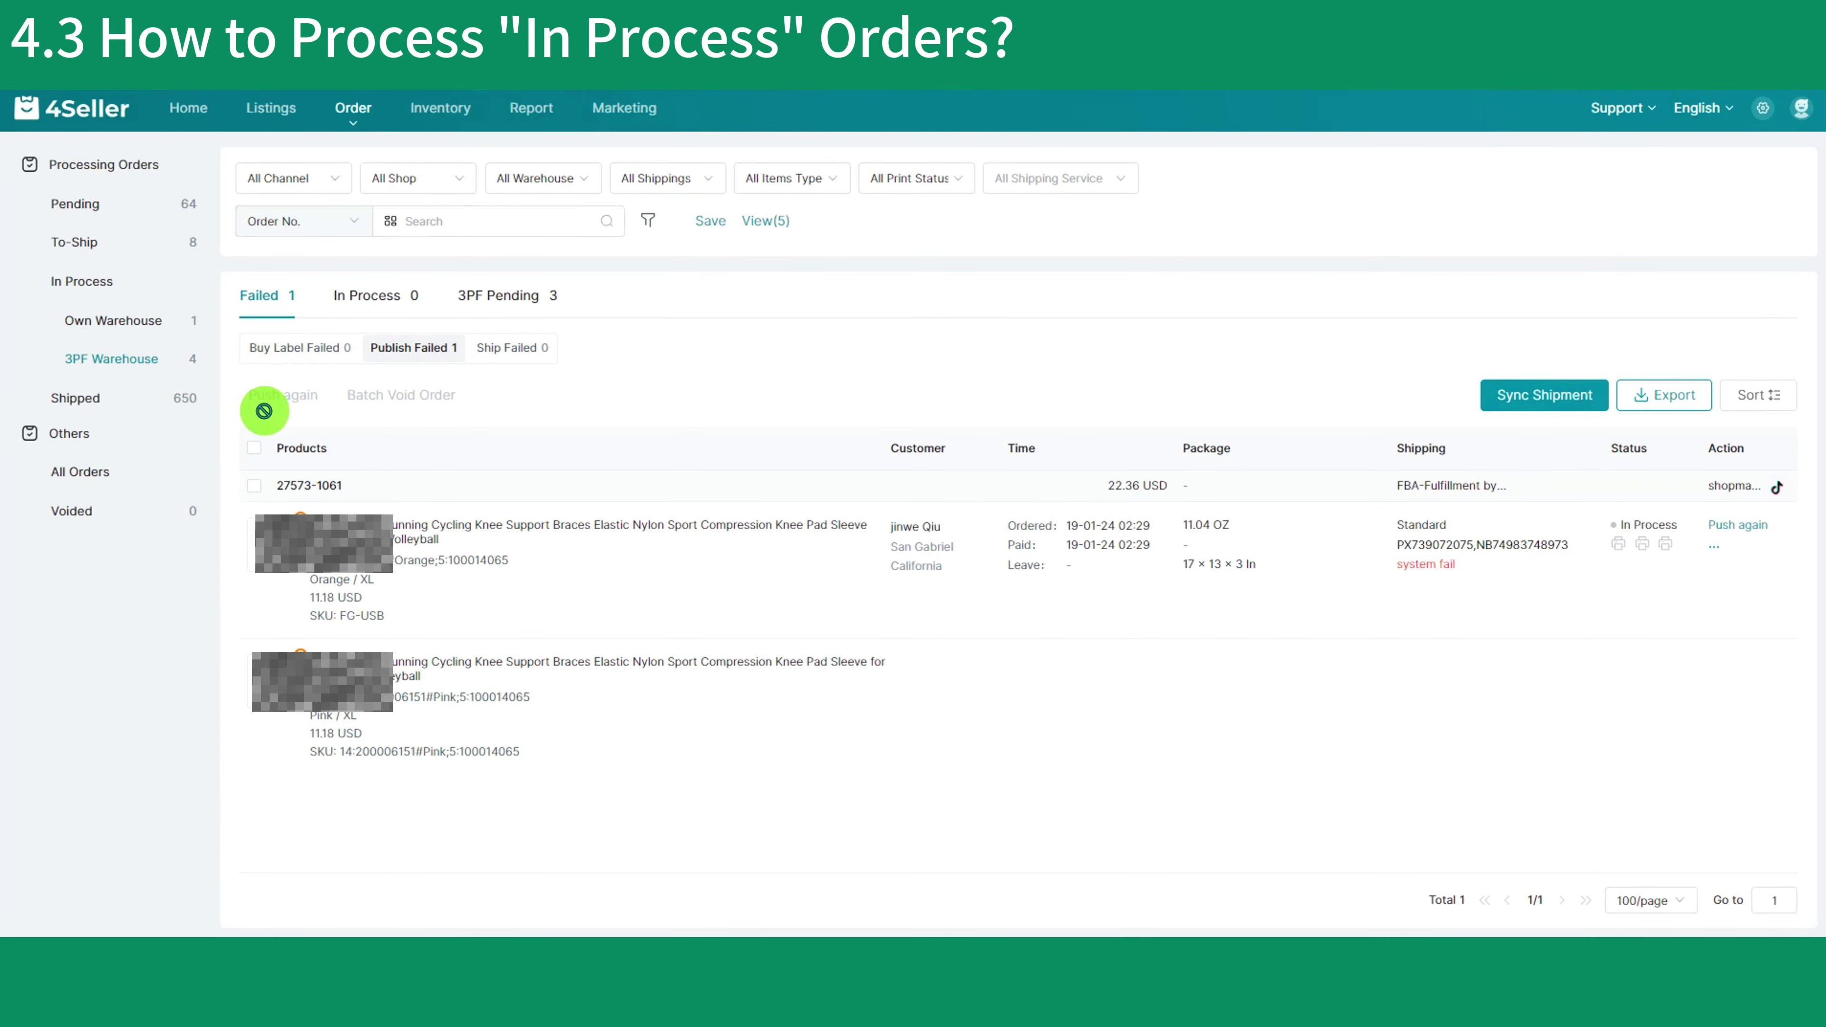
click(500, 351)
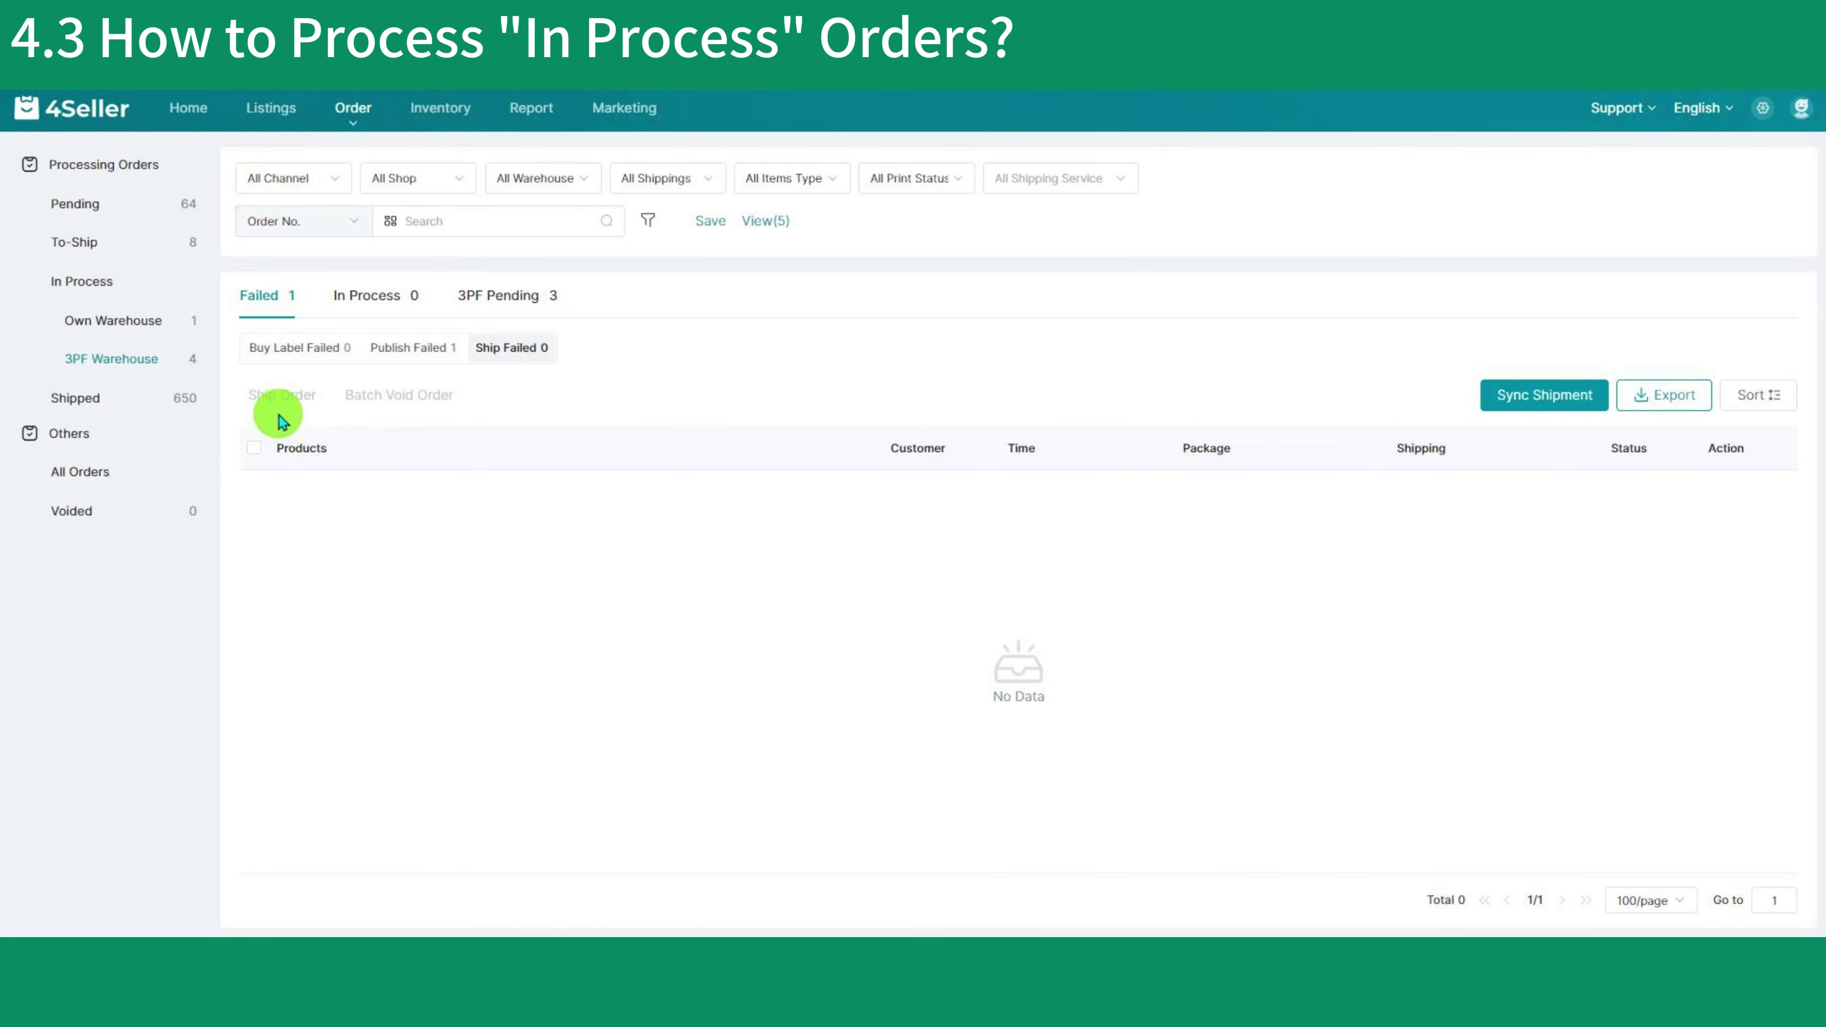
click(374, 296)
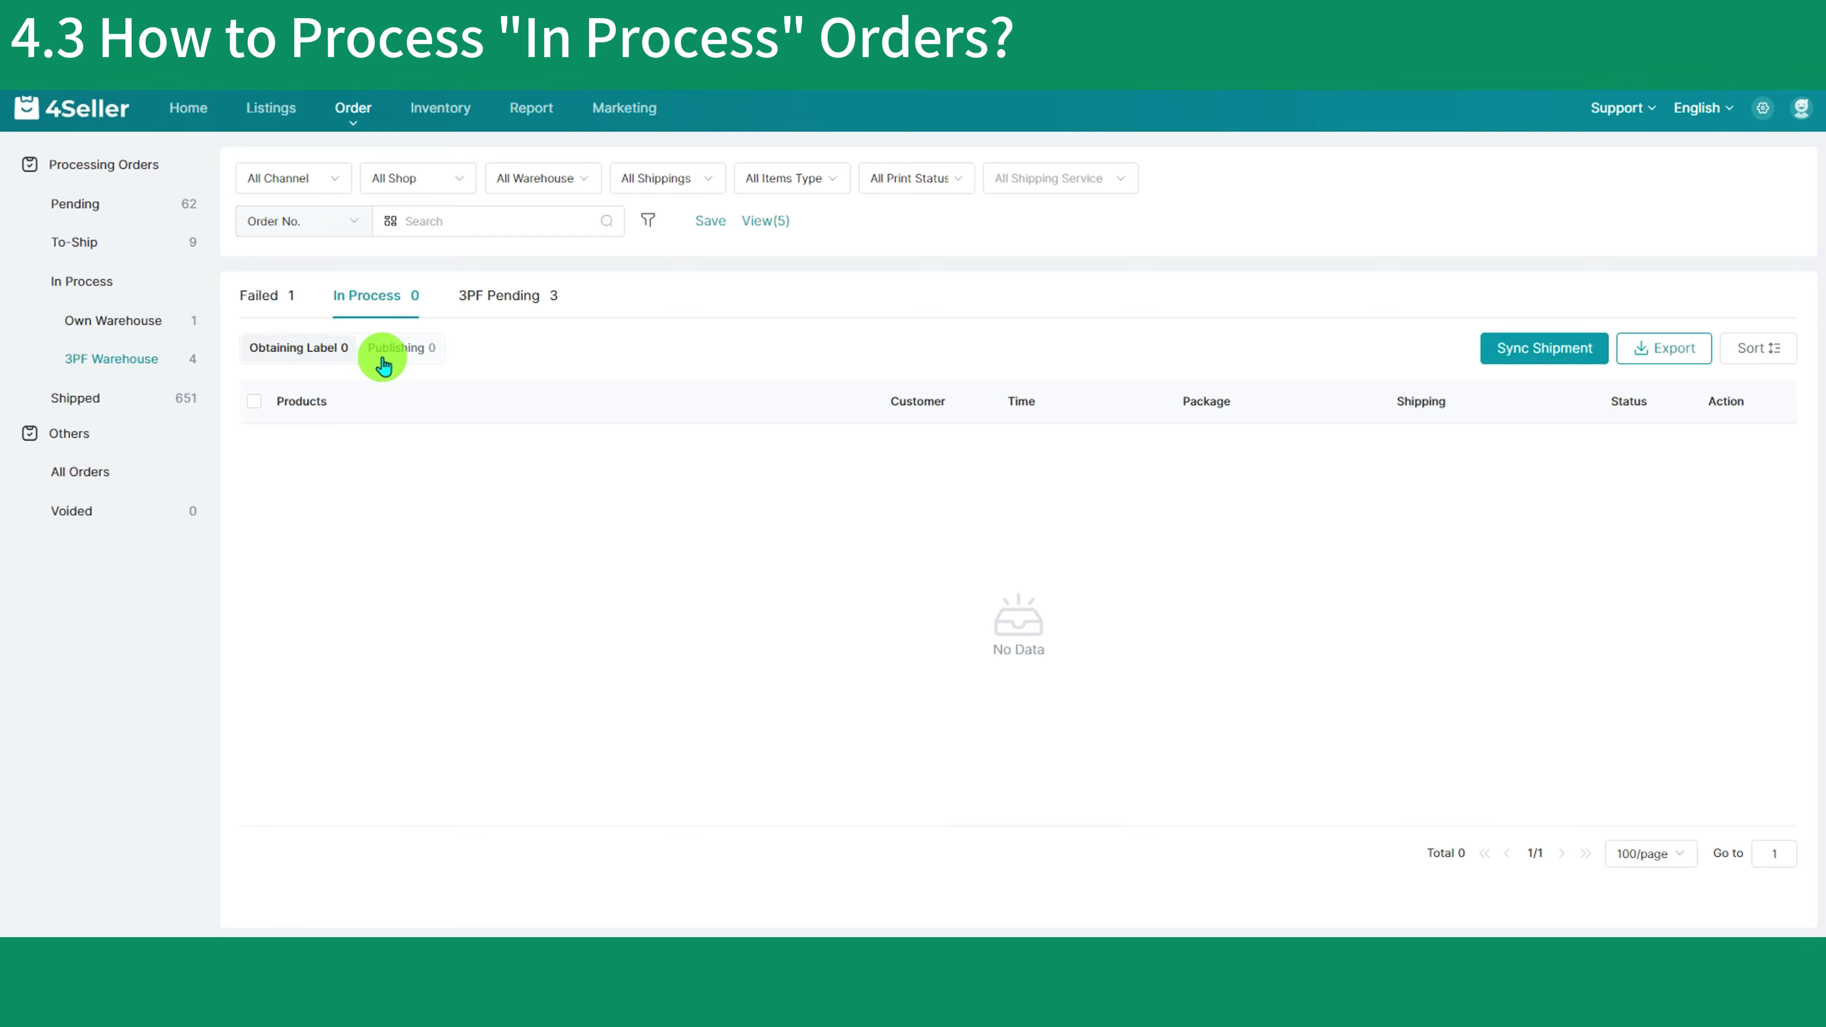
click(480, 300)
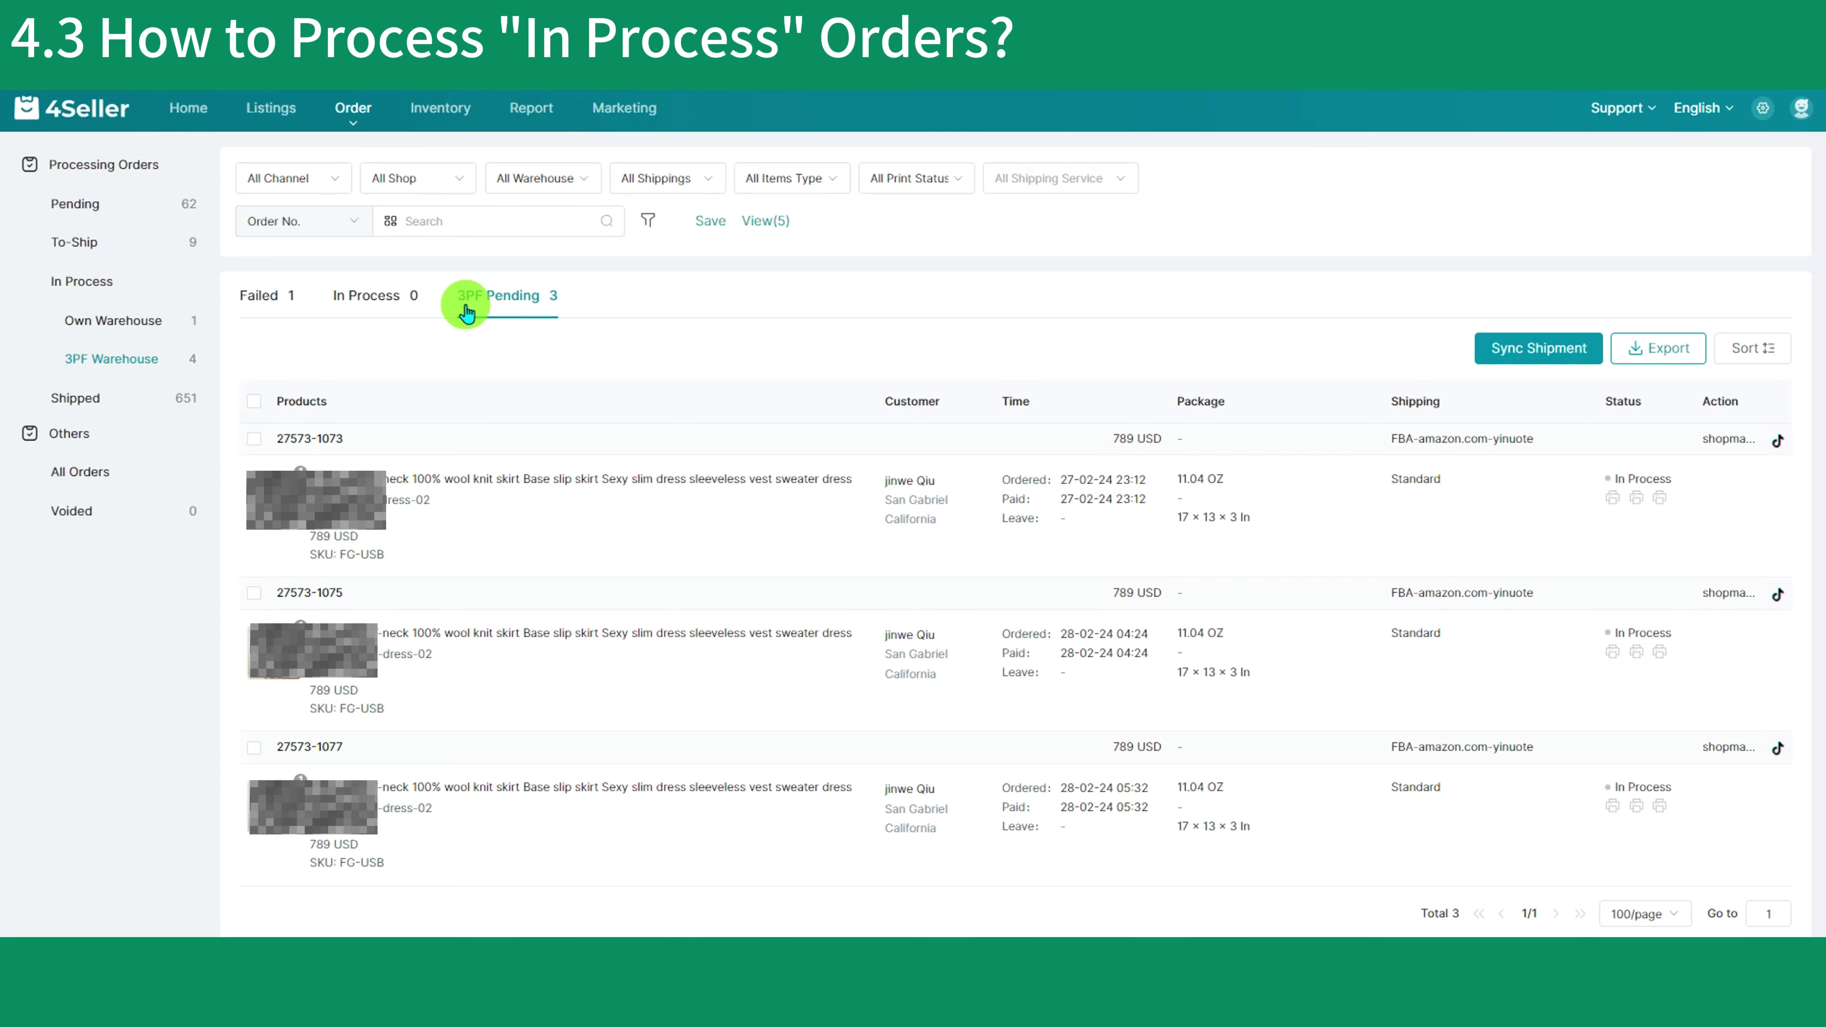
- Open the list of shipped orders
click(154, 395)
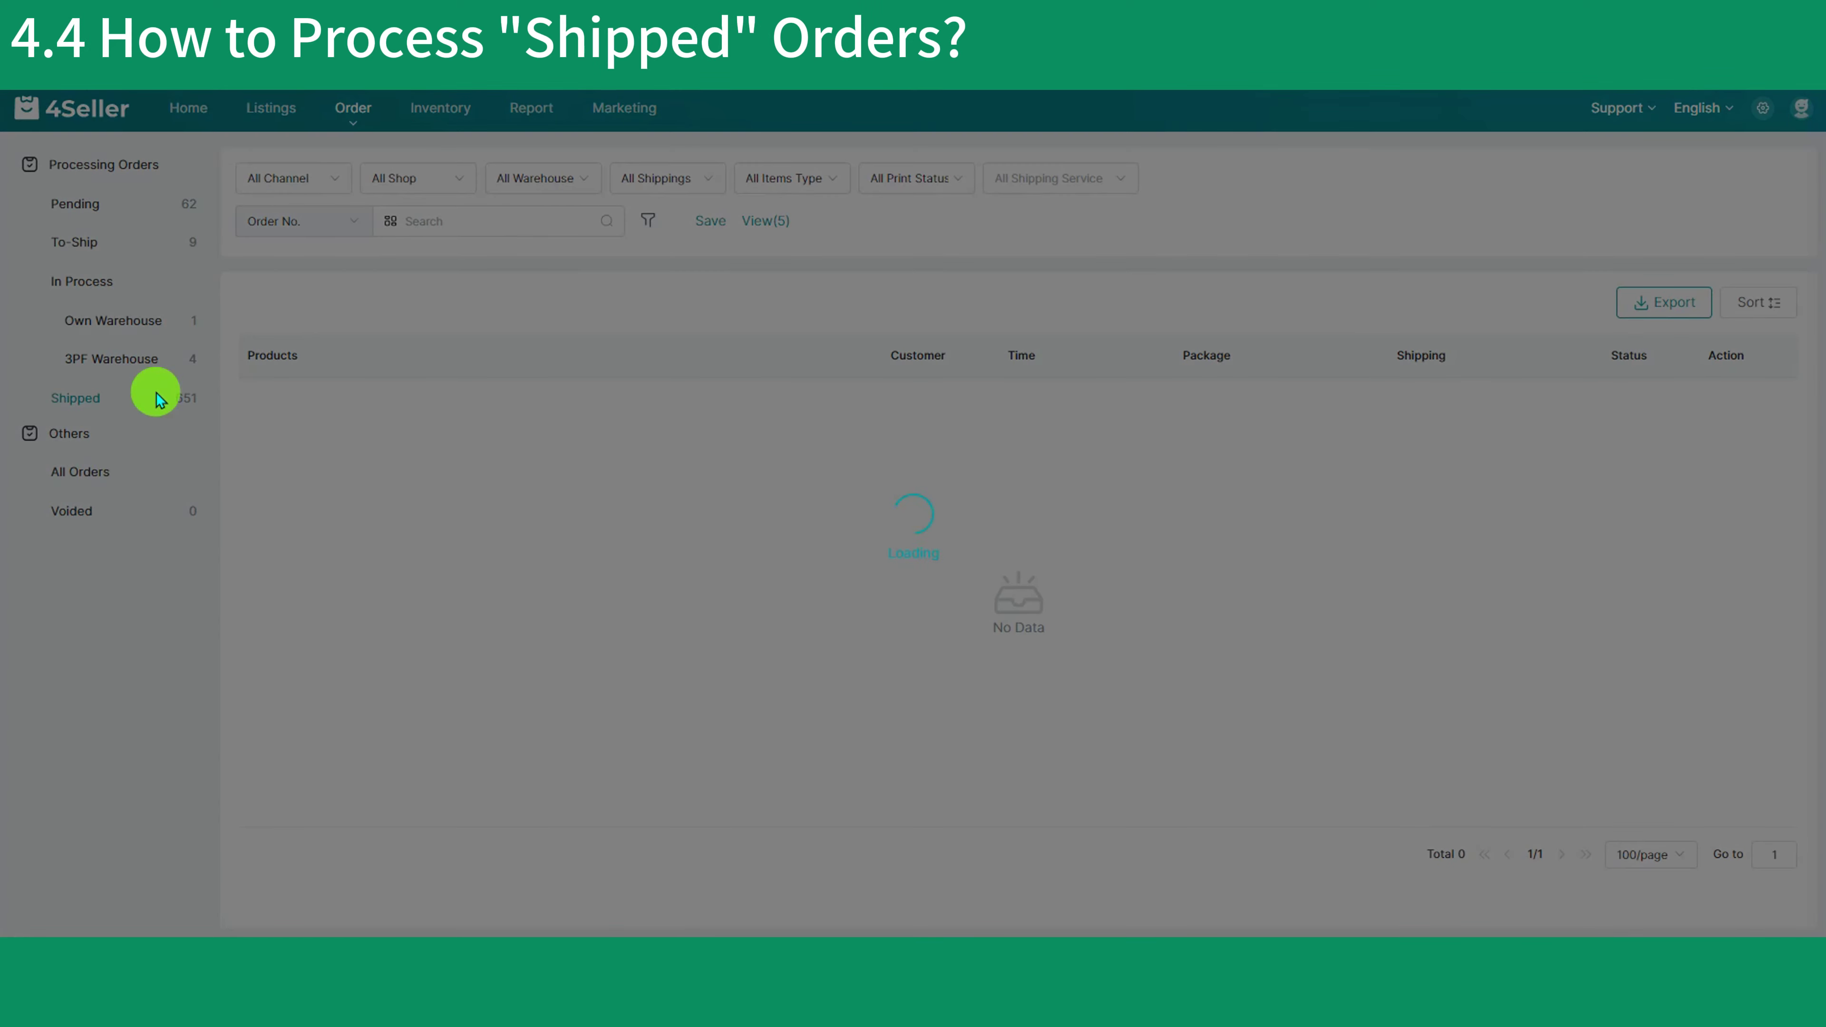